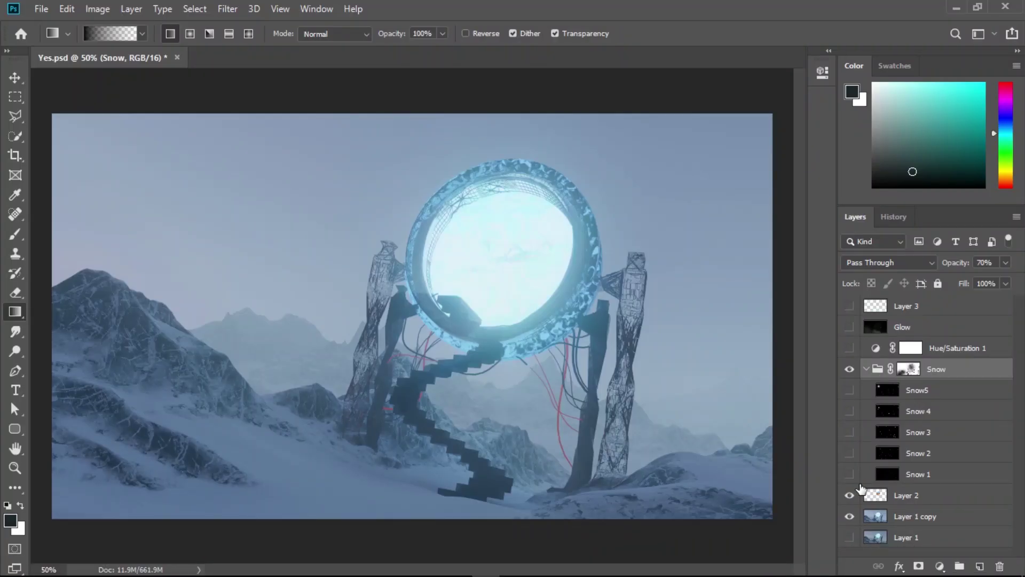
- Turn on the visibility of the snow layers inside the Snow group and collapse the group
{"action": "key", "text": "ctrl+1"}
{"action": "left_click_drag", "start_coordinate": [430, 322], "coordinate": [542, 321]}
{"action": "left_click_drag", "start_coordinate": [850, 457], "coordinate": [850, 389]}
{"action": "left_click_drag", "start_coordinate": [517, 367], "coordinate": [405, 366]}
{"action": "key", "text": "ctrl+minus"}
{"action": "key", "text": "ctrl+minus"}
{"action": "left_click", "coordinate": [864, 369]}
- Toggle the visibility of Layer 1 copy, Layer 1 and the Snow group to compare their effect on the composite
{"action": "left_click", "coordinate": [849, 412]}
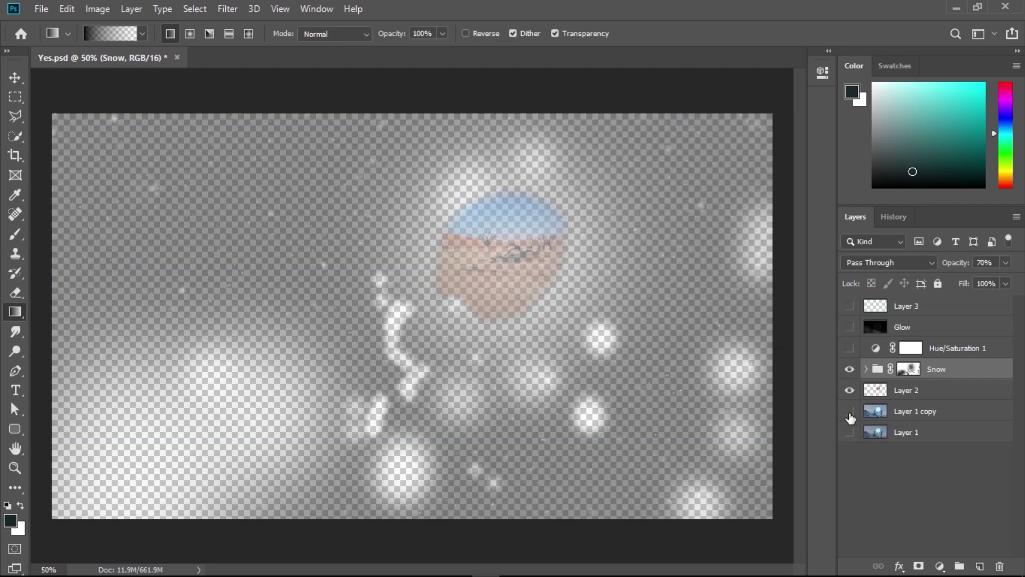
{"action": "left_click", "coordinate": [849, 412]}
{"action": "left_click", "coordinate": [849, 412]}
{"action": "left_click", "coordinate": [850, 370]}
{"action": "left_click_drag", "start_coordinate": [849, 411], "coordinate": [849, 431]}
{"action": "left_click", "coordinate": [850, 369]}
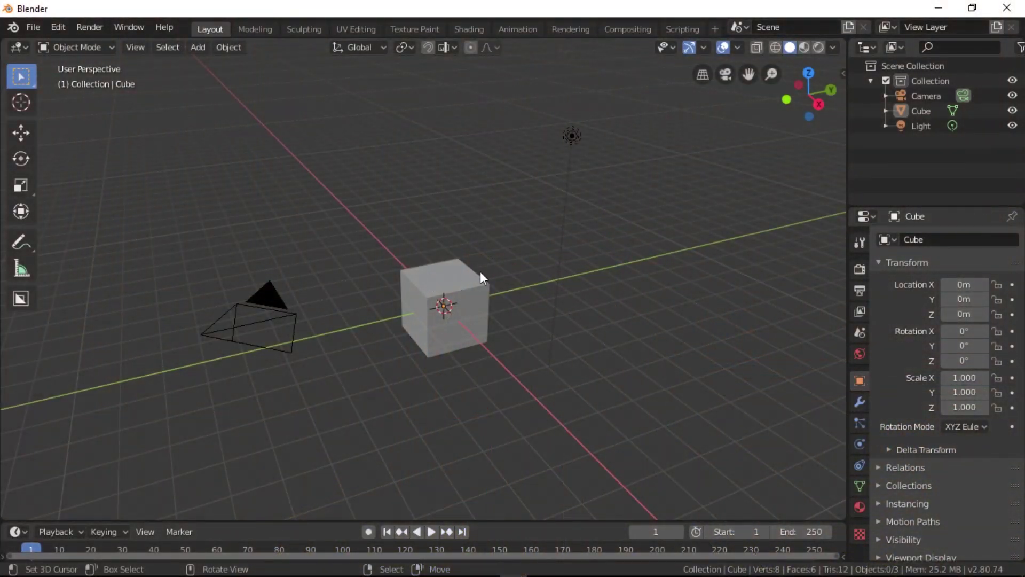
- Switch to Blender and delete the default camera, cube and light from the scene
{"action": "middle_click_drag", "start_coordinate": [481, 273], "coordinate": [498, 299]}
{"action": "key", "text": "a"}
{"action": "key", "text": "x"}
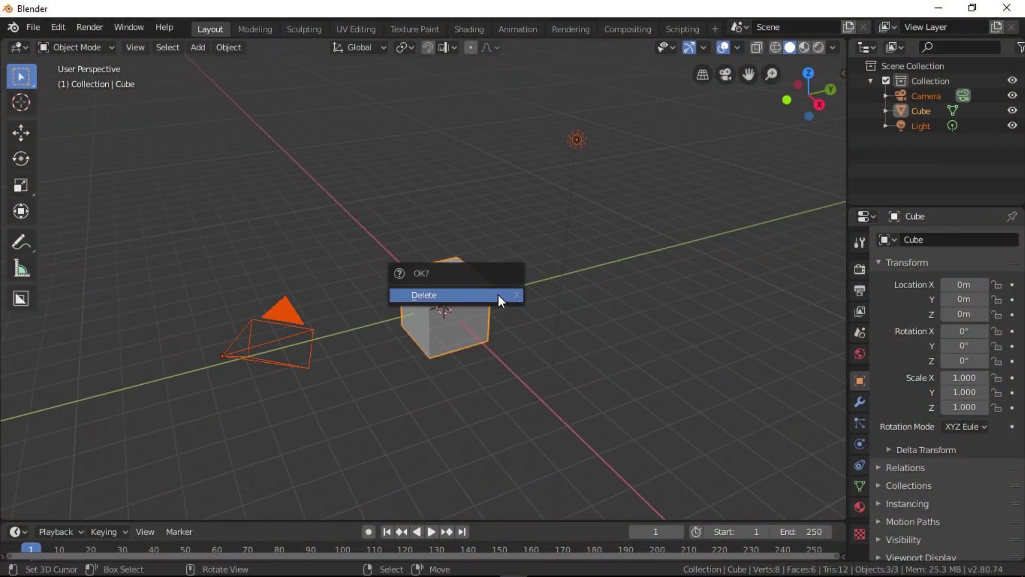
{"action": "left_click", "coordinate": [499, 295]}
{"action": "middle_click_drag", "start_coordinate": [575, 270], "coordinate": [549, 296]}
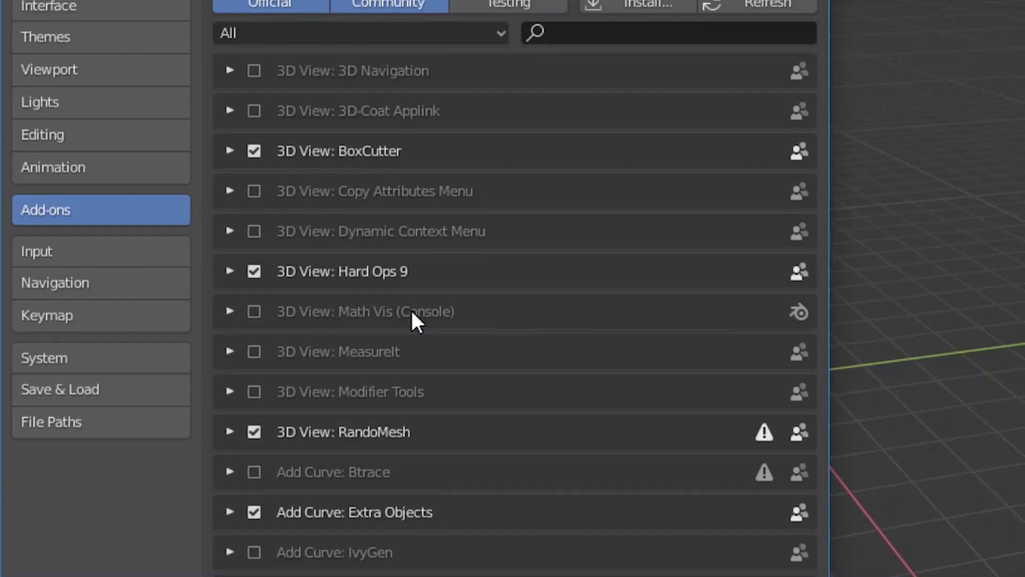
- Find the Add Mesh: A.N.T.Landscape add-on in the preferences and make sure it is enabled
{"action": "scroll", "coordinate": [412, 314], "scroll_direction": "down", "scroll_amount": 6}
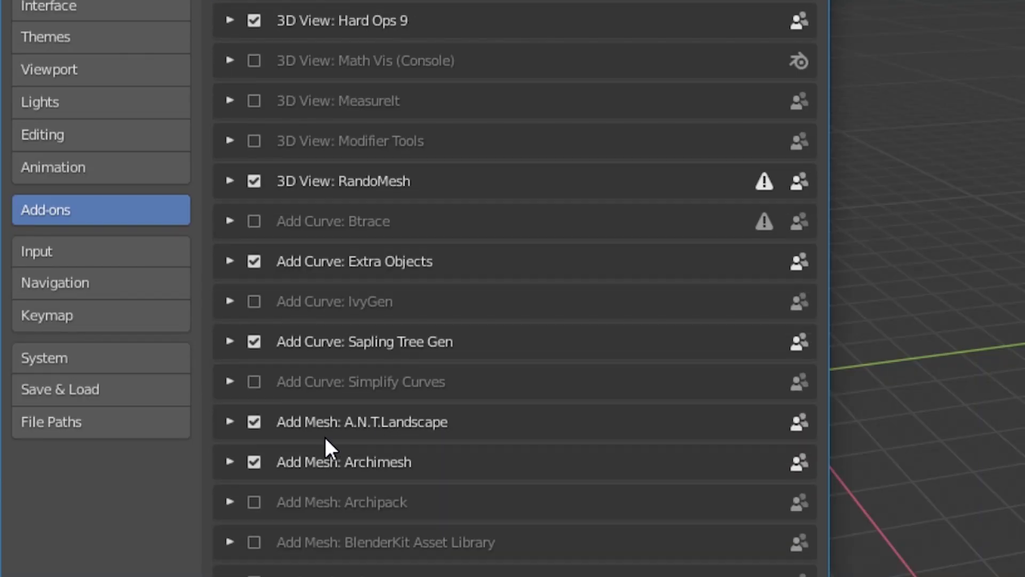
{"action": "left_click", "coordinate": [229, 421]}
{"action": "left_click", "coordinate": [254, 422]}
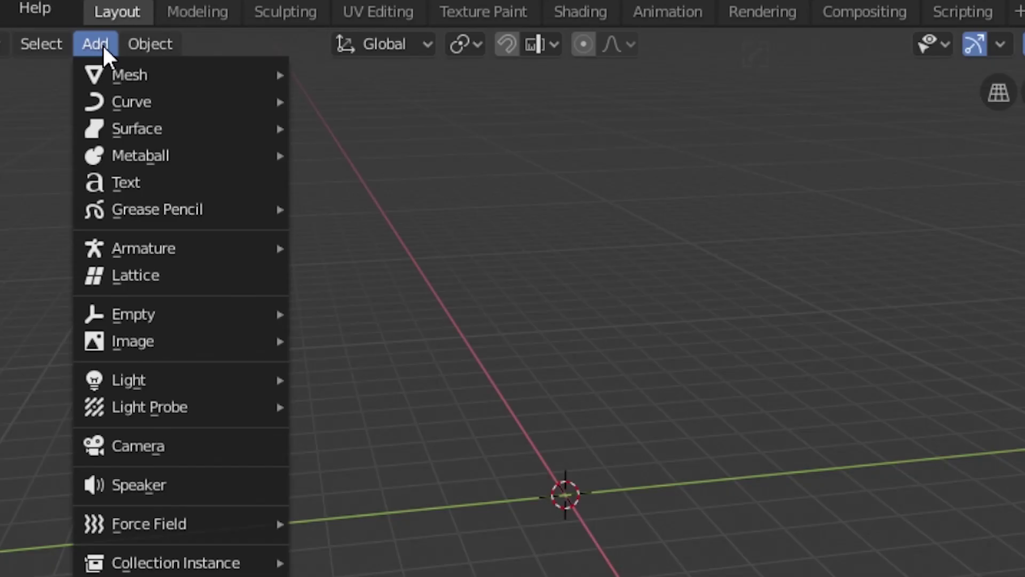
- Add a Landscape mesh to the empty scene
{"action": "mouse_move", "coordinate": [131, 76]}
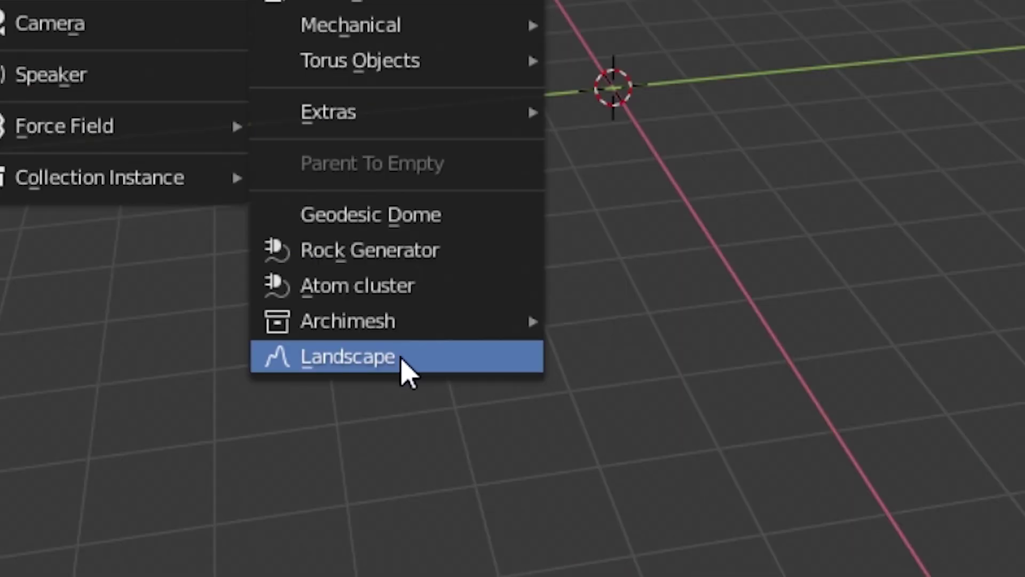
{"action": "left_click", "coordinate": [358, 365]}
{"action": "scroll", "coordinate": [492, 321], "scroll_direction": "up", "scroll_amount": 5}
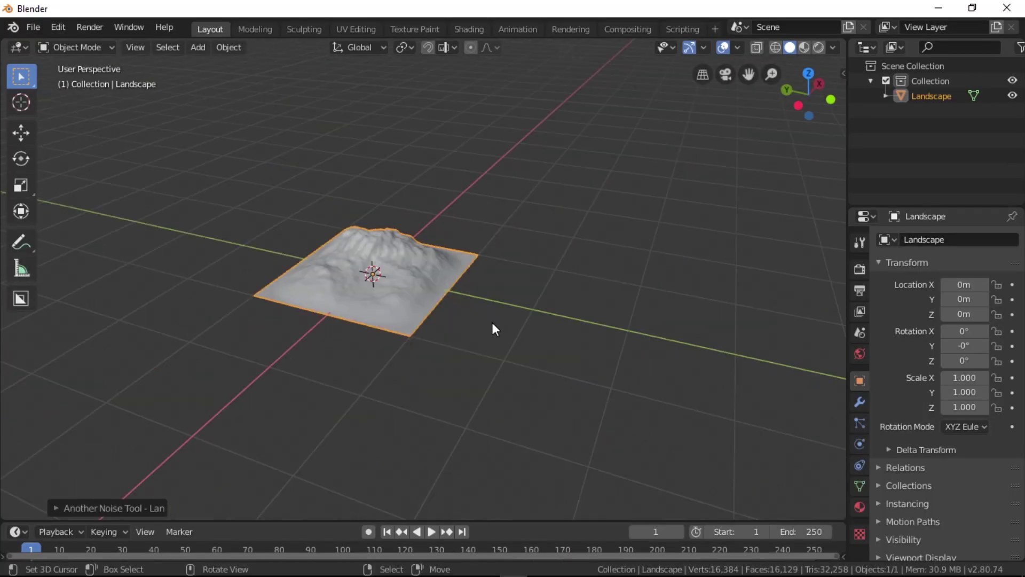
- Configure the landscape with Ridged MFractal noise, random seed 39, noise size 0.50 and height 0.50
{"action": "left_click", "coordinate": [125, 507]}
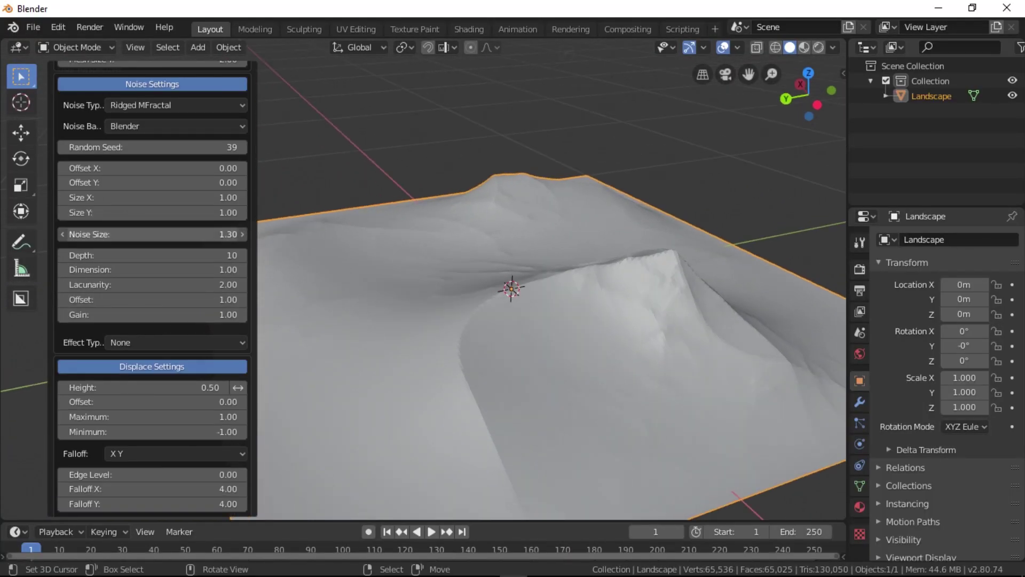
{"action": "key", "text": "Return"}
{"action": "middle_click_drag", "start_coordinate": [348, 351], "coordinate": [394, 352]}
{"action": "scroll", "coordinate": [394, 353], "scroll_direction": "down", "scroll_amount": 3}
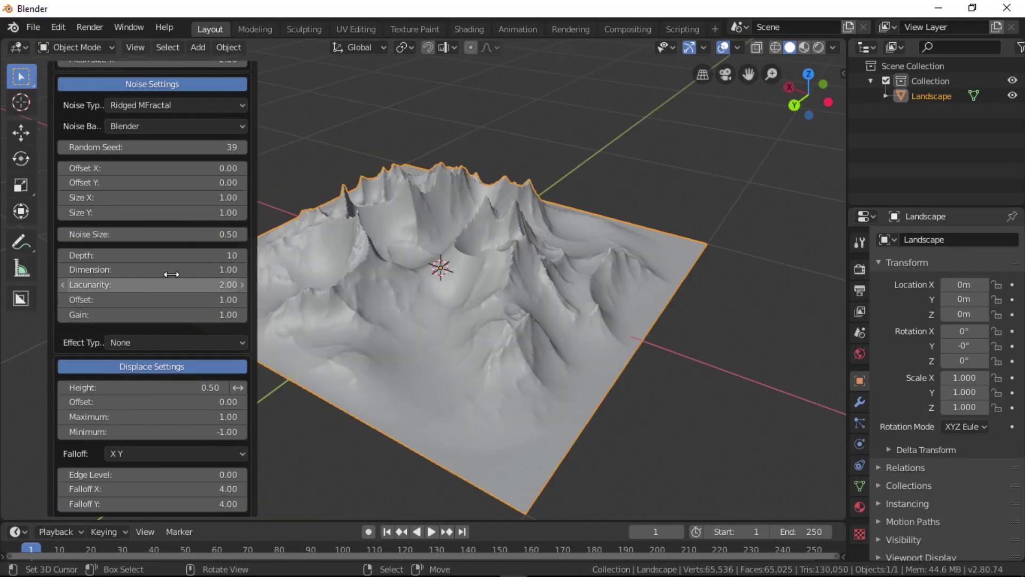
{"action": "key", "text": "Return"}
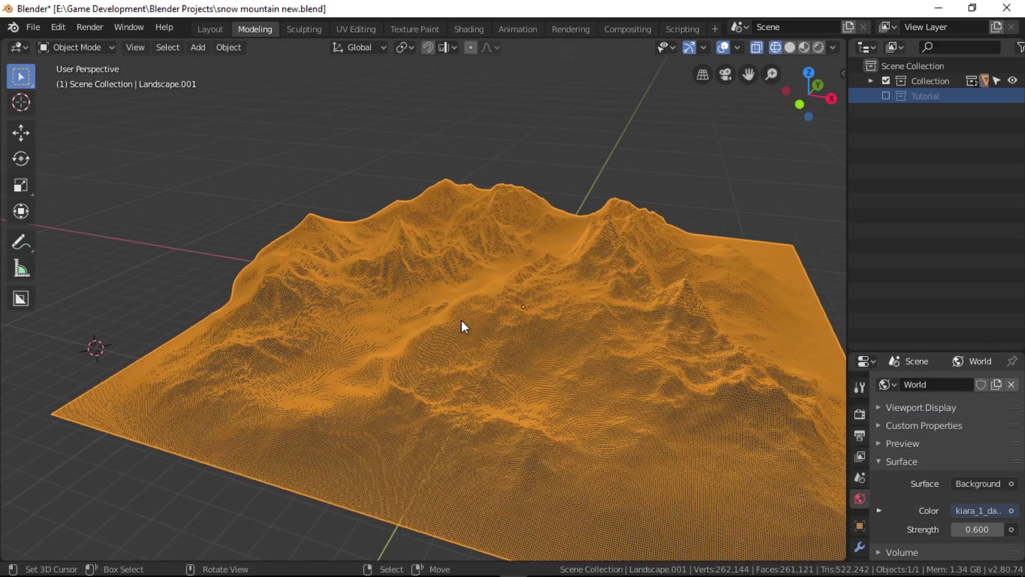
- Deselect the landscape, change the viewport shading and examine the terrain's detail from near and far
{"action": "key", "text": "alt+a"}
{"action": "mouse_move", "coordinate": [434, 332]}
{"action": "middle_mouse_down"}
{"action": "mouse_move", "coordinate": [413, 342]}
{"action": "mouse_move", "coordinate": [436, 377]}
{"action": "mouse_move", "coordinate": [563, 345]}
{"action": "mouse_move", "coordinate": [601, 306]}
{"action": "mouse_move", "coordinate": [495, 337]}
{"action": "mouse_move", "coordinate": [235, 322]}
{"action": "mouse_move", "coordinate": [326, 383]}
{"action": "mouse_move", "coordinate": [575, 369]}
{"action": "mouse_move", "coordinate": [629, 315]}
{"action": "mouse_move", "coordinate": [556, 338]}
{"action": "mouse_move", "coordinate": [483, 319]}
{"action": "mouse_move", "coordinate": [517, 304]}
{"action": "mouse_move", "coordinate": [579, 317]}
{"action": "mouse_move", "coordinate": [460, 332]}
{"action": "mouse_move", "coordinate": [328, 317]}
{"action": "mouse_move", "coordinate": [389, 343]}
{"action": "mouse_move", "coordinate": [530, 355]}
{"action": "mouse_move", "coordinate": [599, 327]}
{"action": "middle_mouse_up"}
{"action": "key", "text": "z"}
{"action": "left_click", "coordinate": [668, 342]}
{"action": "scroll", "coordinate": [347, 379], "scroll_direction": "up", "scroll_amount": 3}
{"action": "scroll", "coordinate": [574, 370], "scroll_direction": "down", "scroll_amount": 4}
{"action": "scroll", "coordinate": [483, 317], "scroll_direction": "up", "scroll_amount": 4}
{"action": "scroll", "coordinate": [578, 317], "scroll_direction": "down", "scroll_amount": 4}
{"action": "scroll", "coordinate": [559, 309], "scroll_direction": "up", "scroll_amount": 3}
{"action": "scroll", "coordinate": [634, 378], "scroll_direction": "up", "scroll_amount": 2}
{"action": "middle_click_drag", "start_coordinate": [633, 373], "coordinate": [700, 371]}
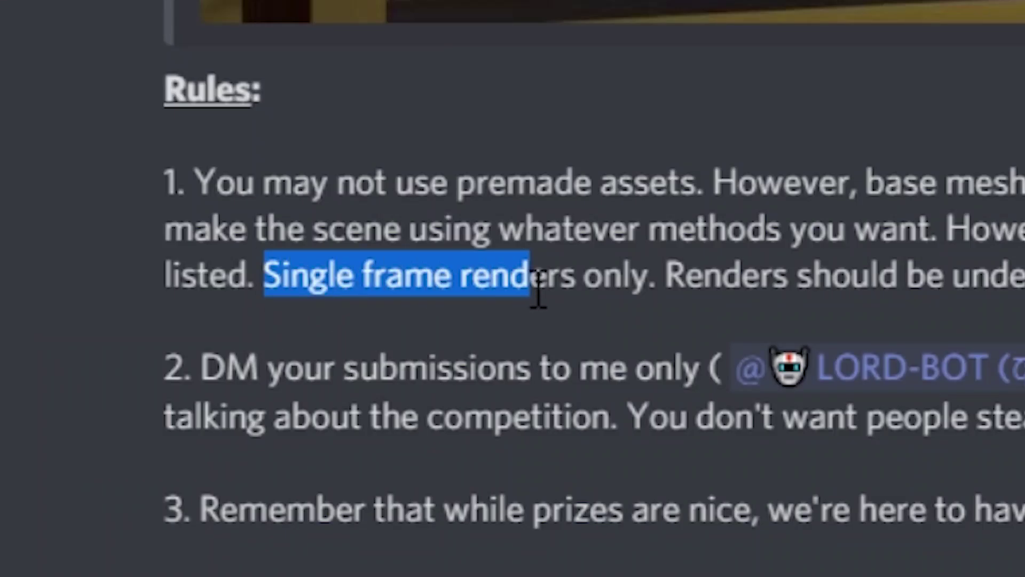
{"action": "left_click", "coordinate": [618, 279]}
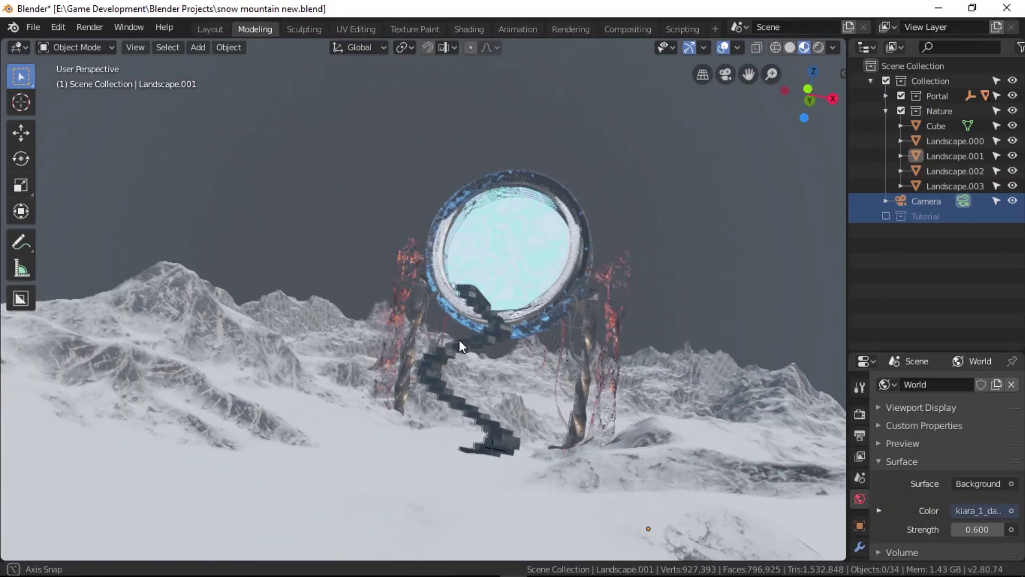
{"action": "middle_click_drag", "start_coordinate": [459, 340], "coordinate": [541, 395]}
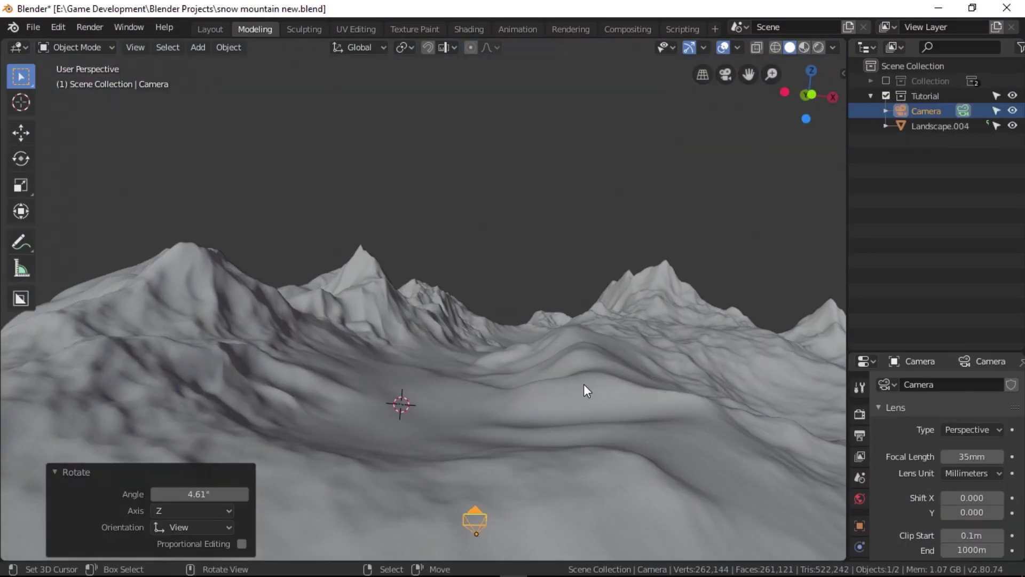
- Looking through the camera, lower it about 1.89 m along Z and rotate it to frame the mountains
{"action": "middle_click_drag", "start_coordinate": [584, 383], "coordinate": [493, 364]}
{"action": "key", "text": "KP_0"}
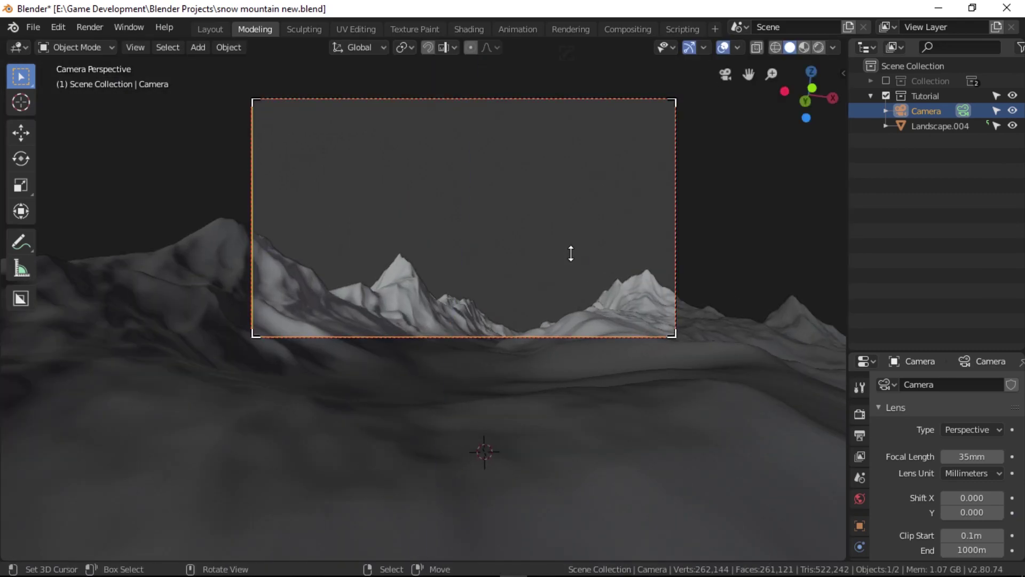
{"action": "key", "text": "g"}
{"action": "key", "text": "z"}
{"action": "left_click", "coordinate": [551, 389]}
{"action": "key", "text": "r"}
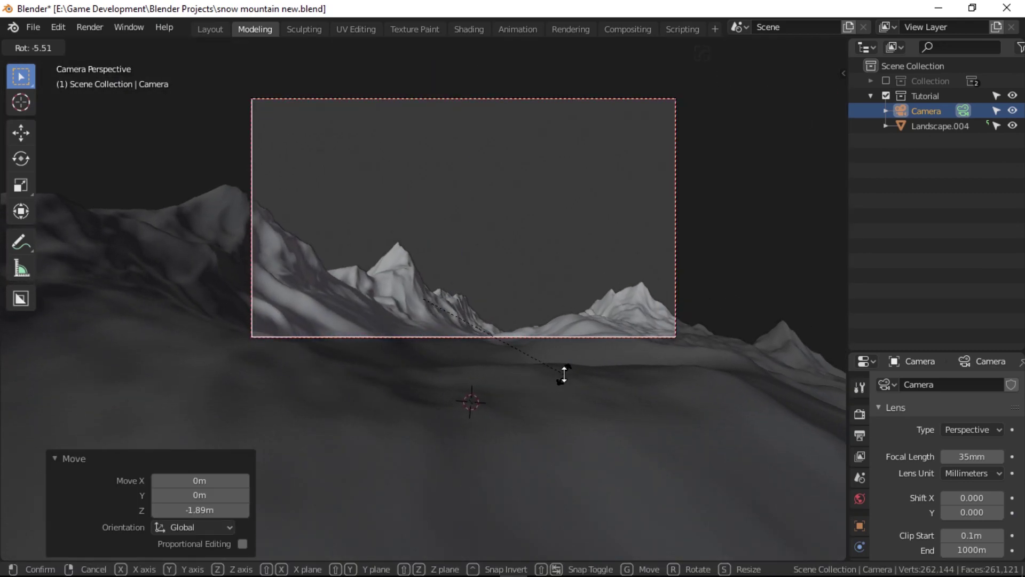
{"action": "left_click", "coordinate": [564, 375]}
- Check the camera's placement on the landscape from outside and its framing through the camera view
{"action": "key", "text": "alt+a"}
{"action": "middle_click_drag", "start_coordinate": [667, 278], "coordinate": [645, 282]}
{"action": "scroll", "coordinate": [645, 284], "scroll_direction": "down", "scroll_amount": 3}
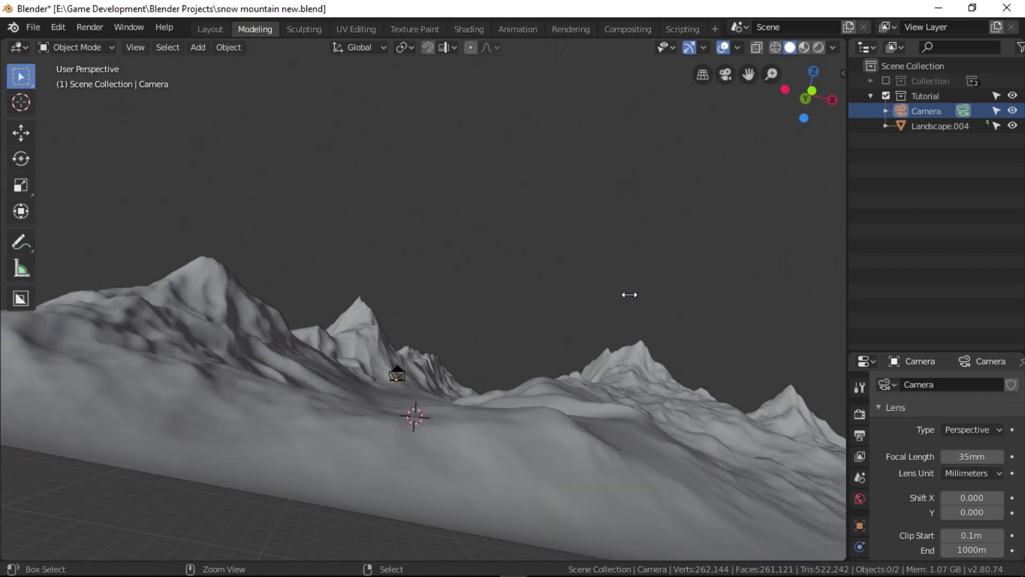
{"action": "key", "text": "a"}
{"action": "key", "text": "KP_0"}
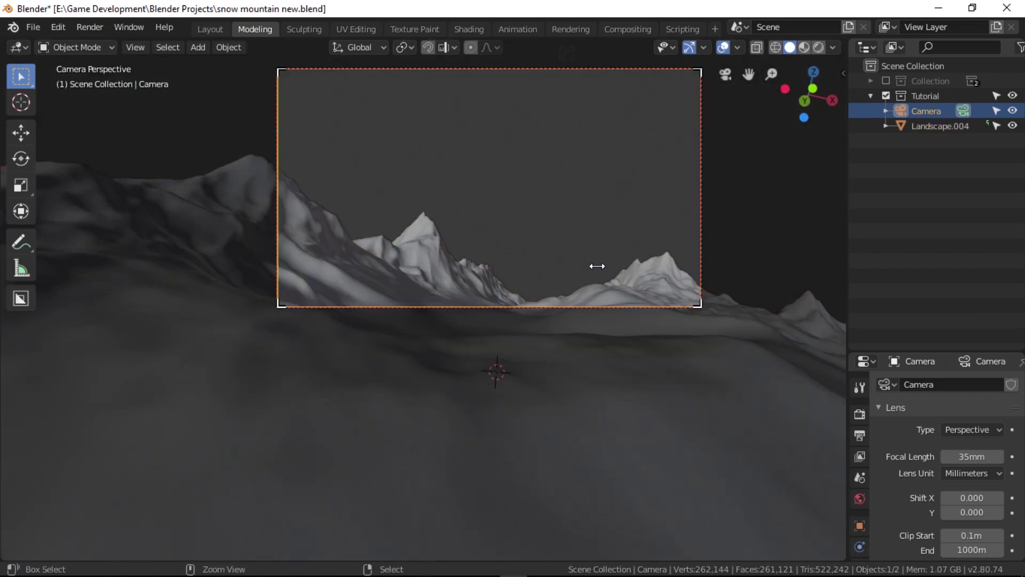
{"action": "middle_click_drag", "start_coordinate": [636, 278], "coordinate": [625, 278]}
{"action": "key", "text": "e"}
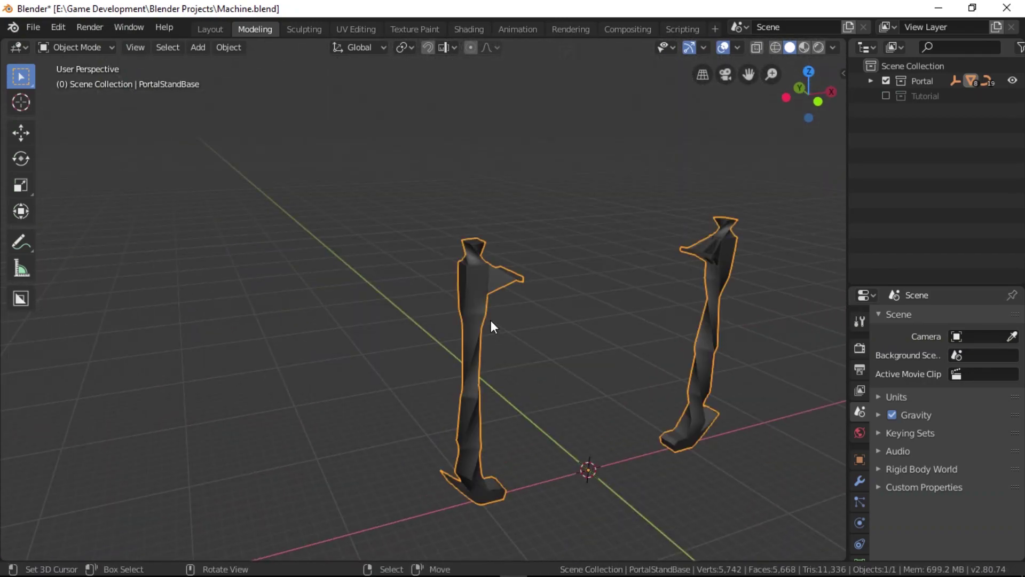
{"action": "key", "text": "KP_Decimal"}
{"action": "scroll", "coordinate": [492, 320], "scroll_direction": "up", "scroll_amount": 3}
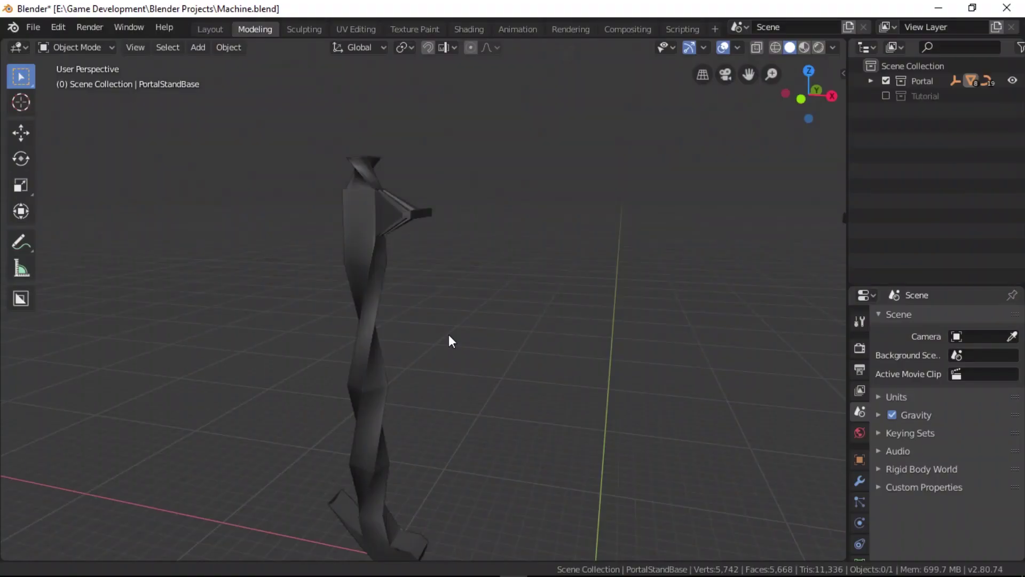
{"action": "middle_click_drag", "start_coordinate": [449, 334], "coordinate": [540, 418]}
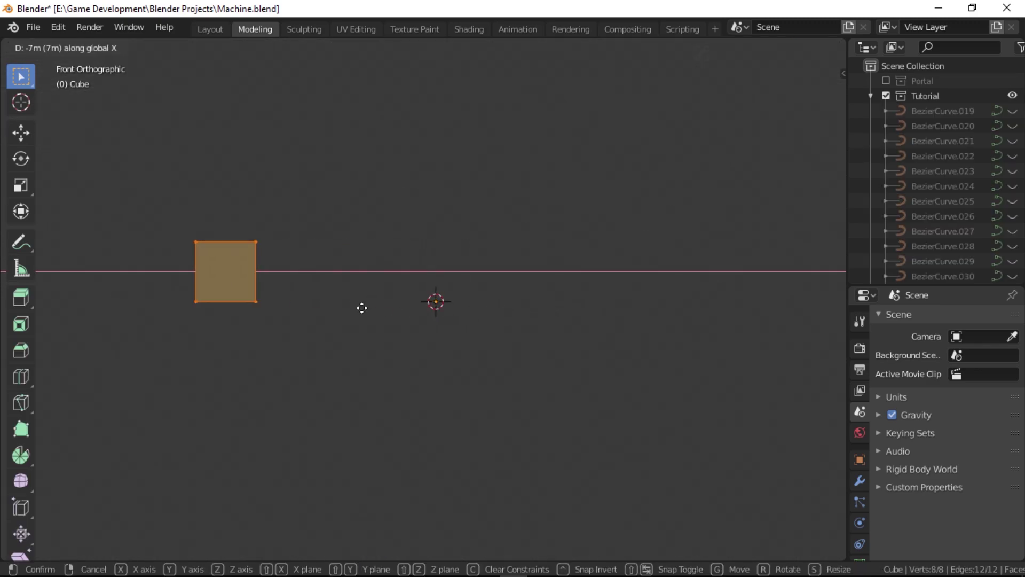
- Move the cube's mesh -8 m along X and add a Mirror modifier across the X axis
{"action": "left_click", "coordinate": [361, 307]}
{"action": "middle_click_drag", "start_coordinate": [361, 307], "coordinate": [454, 340]}
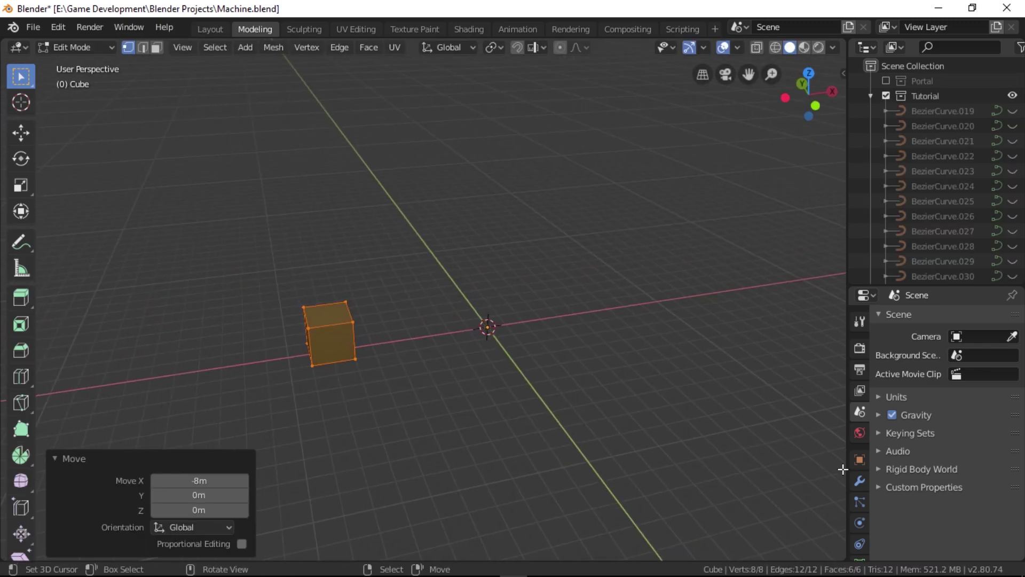
{"action": "left_click", "coordinate": [905, 321]}
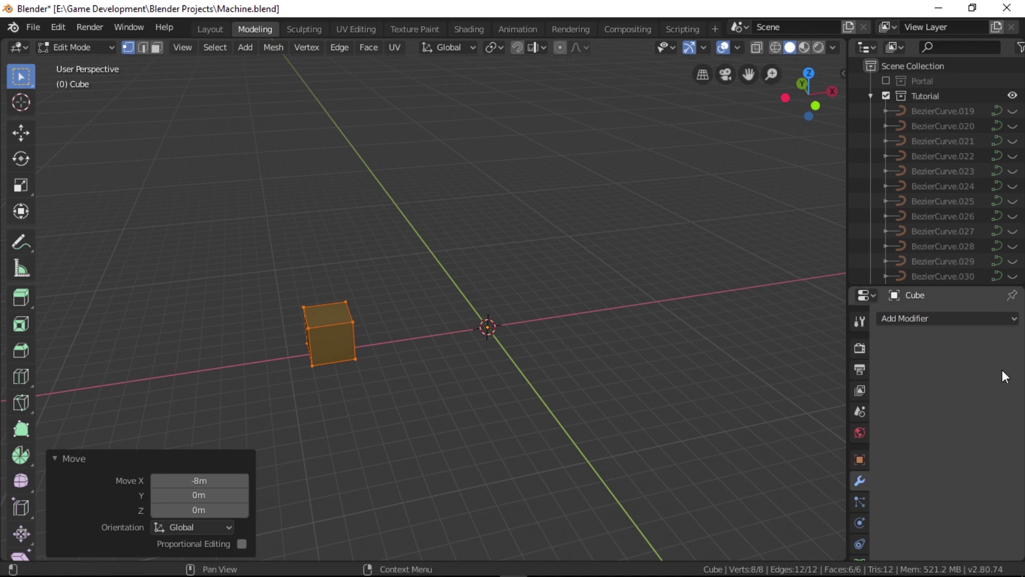
{"action": "left_click", "coordinate": [918, 318]}
{"action": "left_click", "coordinate": [724, 164]}
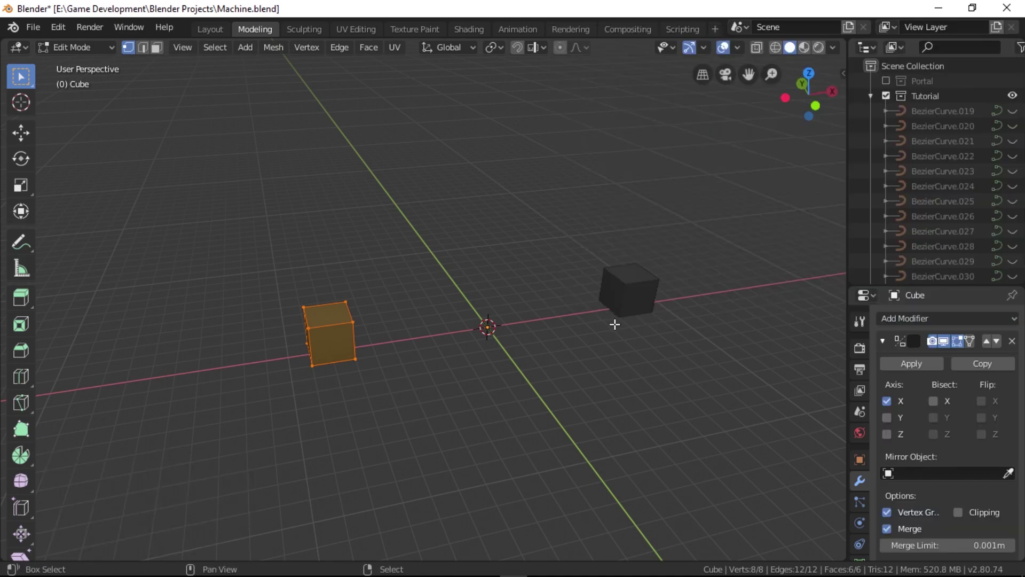
{"action": "middle_click_drag", "start_coordinate": [613, 323], "coordinate": [648, 323], "text": "shift"}
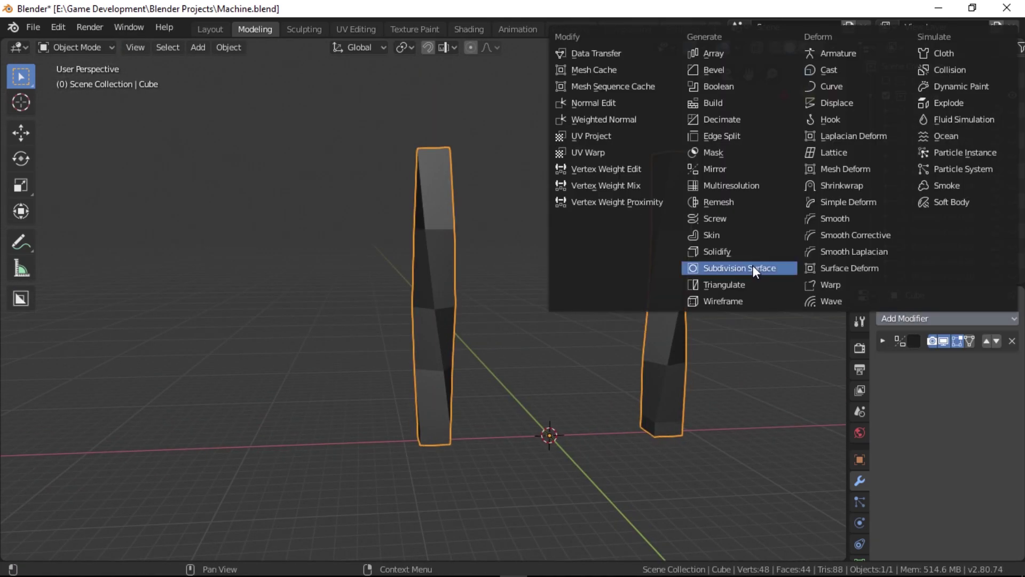
- Add a Subdivision Surface modifier to the twisted pillars and move the top face along Z with proportional editing
{"action": "left_click", "coordinate": [755, 267]}
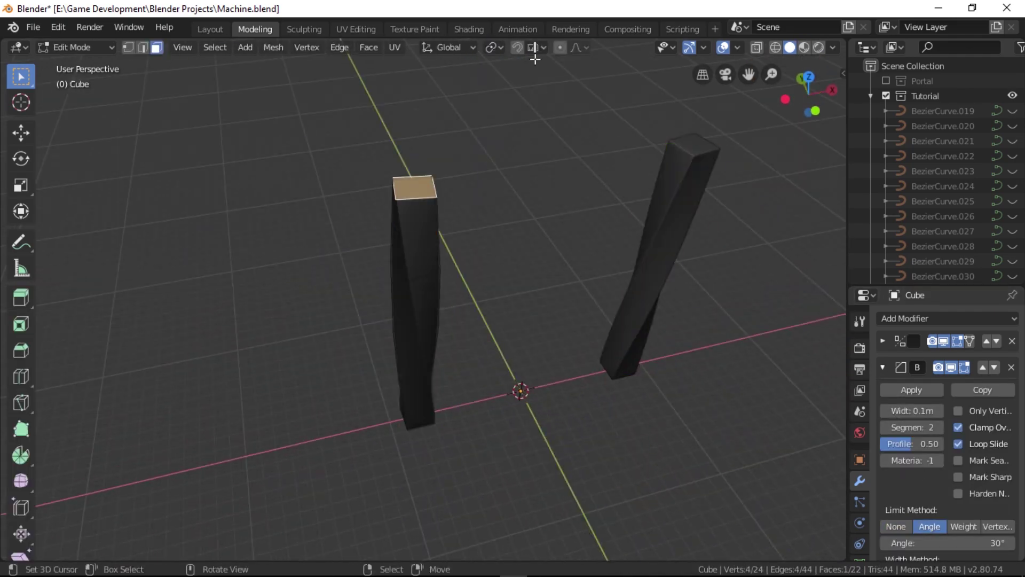
{"action": "left_click", "coordinate": [579, 47]}
{"action": "key", "text": "g"}
{"action": "key", "text": "z"}
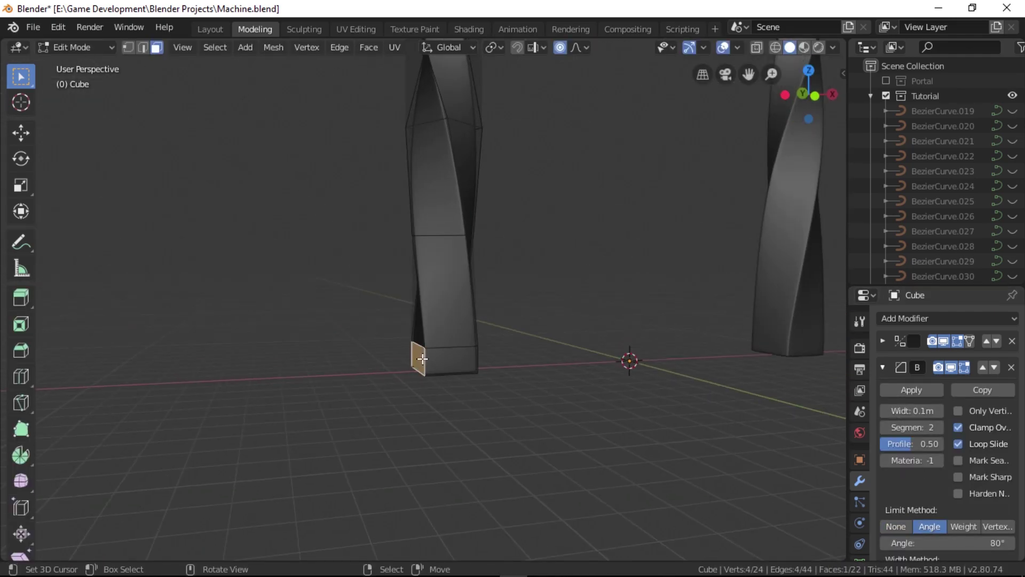
- Extrude the outer side face at the pillar's base by 2 m into a foot, then rotate and scale its end face
{"action": "type", "text": "e2"}
{"action": "key", "text": "Return"}
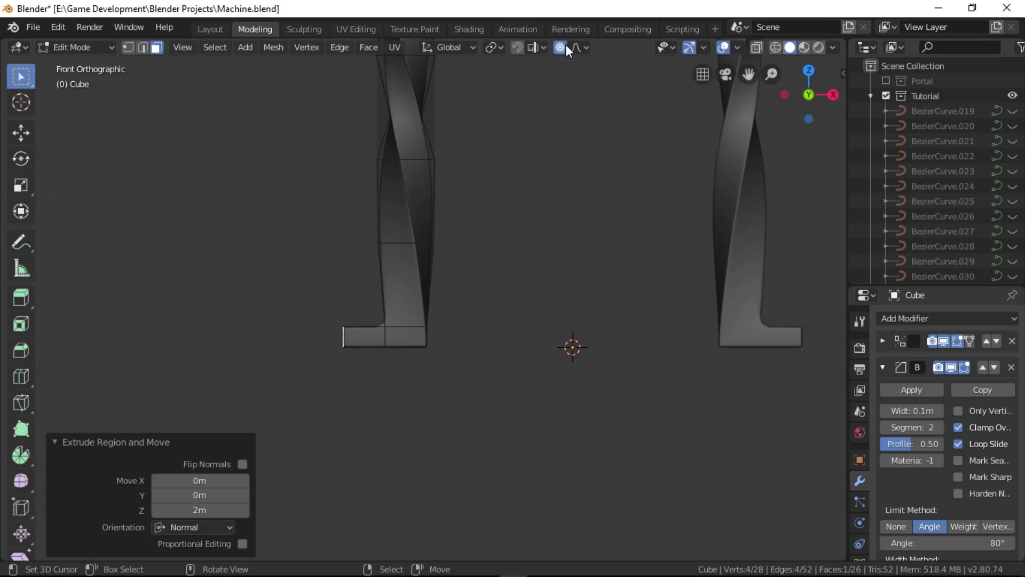
{"action": "key", "text": "r"}
{"action": "left_click", "coordinate": [649, 336]}
{"action": "key", "text": "s"}
{"action": "left_click", "coordinate": [497, 332]}
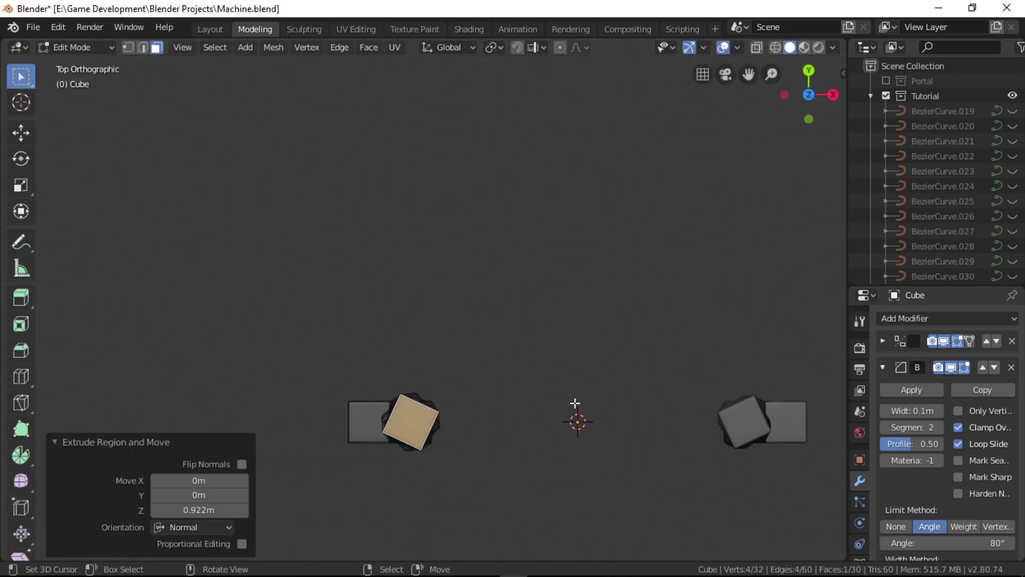
- Rotate the pillar's extruded top face in the top view
{"action": "key", "text": "r"}
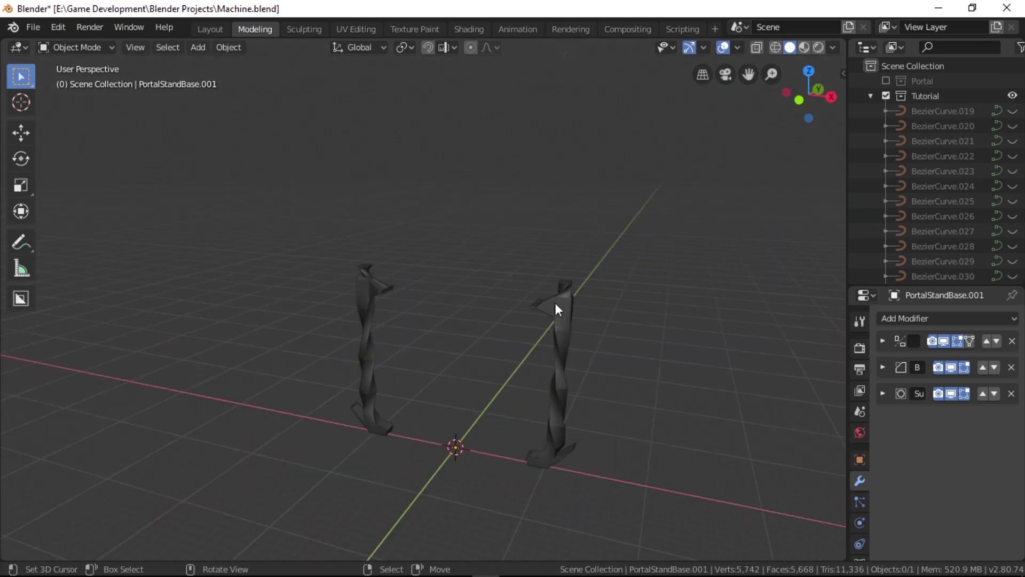
- Duplicate the pair of portal stands in place and resize the copy to form a second pair
{"action": "right_click", "coordinate": [555, 303]}
{"action": "scroll", "coordinate": [491, 366], "scroll_direction": "down", "scroll_amount": 1}
{"action": "middle_click_drag", "start_coordinate": [492, 366], "coordinate": [542, 364]}
{"action": "key", "text": "shift+d"}
{"action": "right_click", "coordinate": [542, 364]}
{"action": "key", "text": "s"}
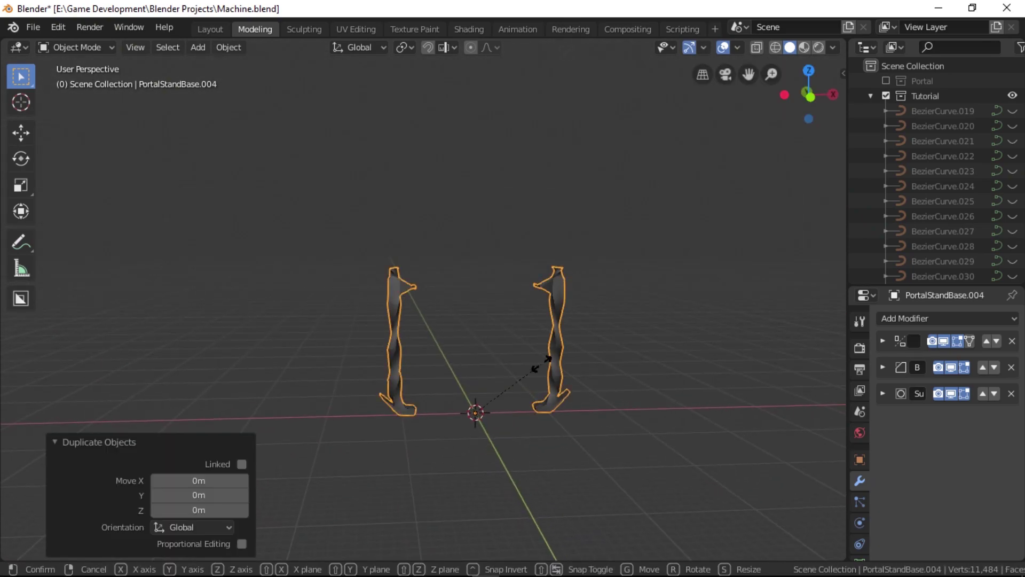
{"action": "key", "text": "s"}
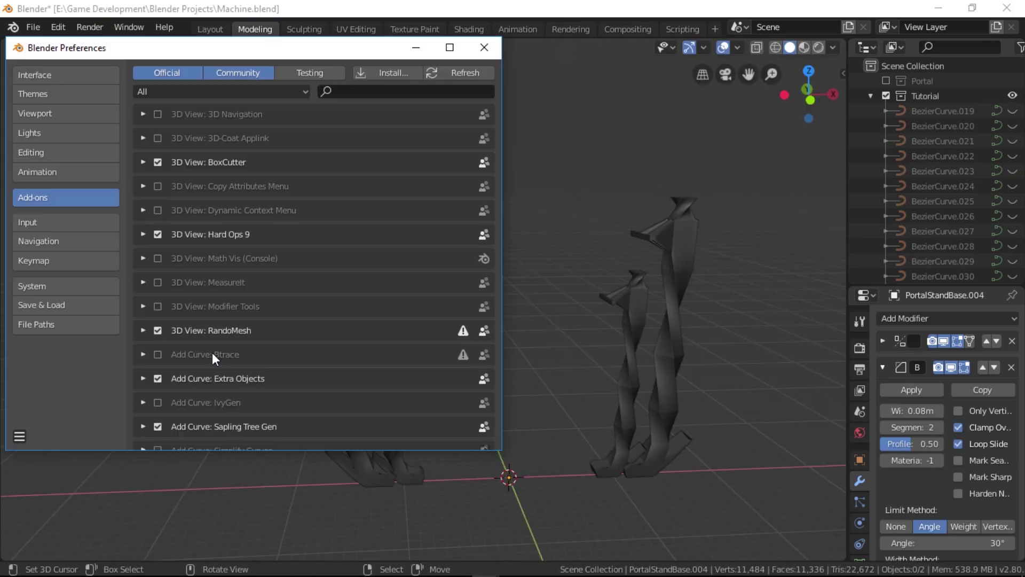
- Locate the 3D View: RandoMesh add-on in the preferences and display its settings beside the viewport
{"action": "scroll", "coordinate": [213, 353], "scroll_direction": "down", "scroll_amount": 1}
{"action": "left_click", "coordinate": [168, 300]}
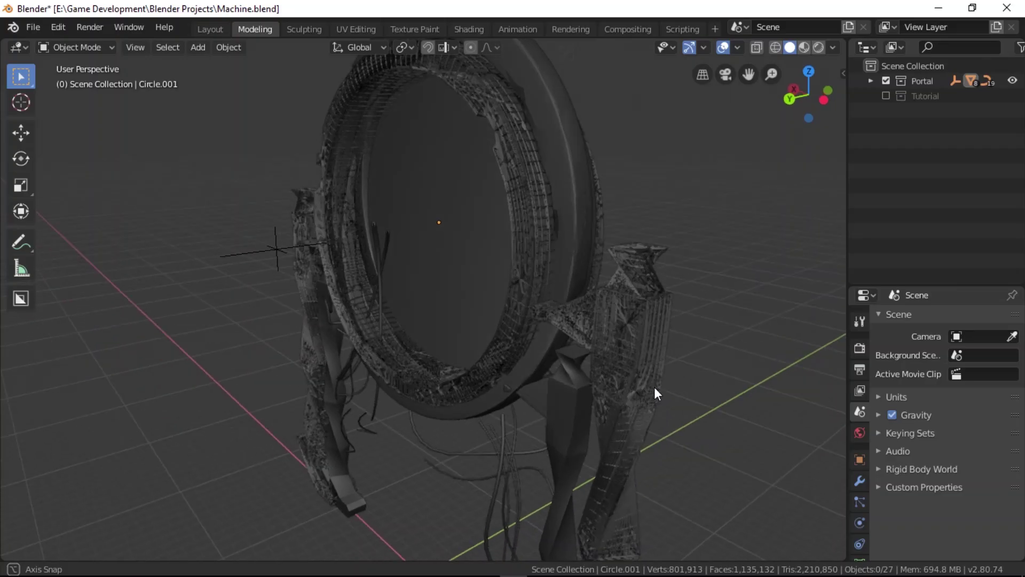
{"action": "middle_click_drag", "start_coordinate": [655, 387], "coordinate": [485, 366]}
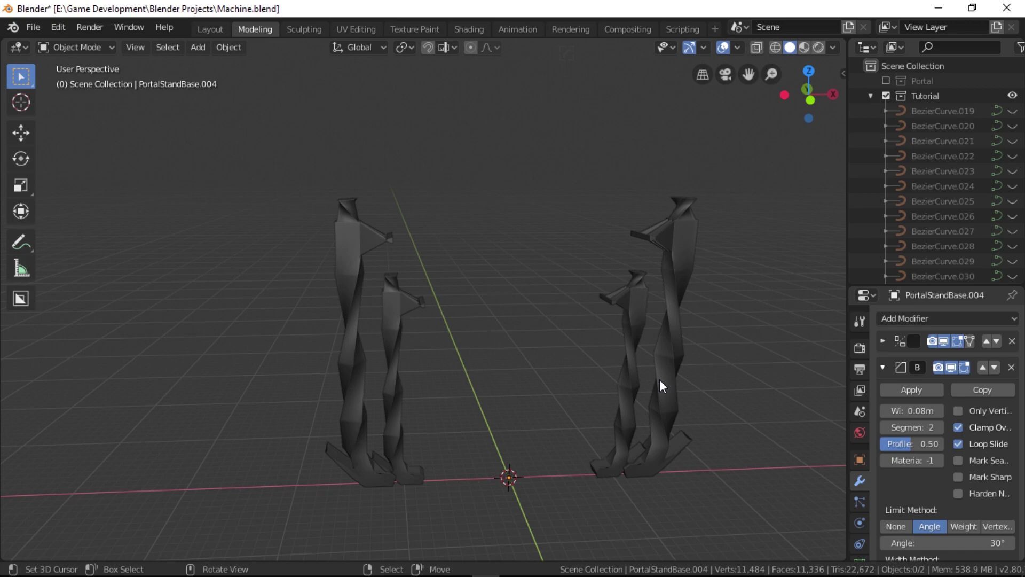
{"action": "key", "text": "n"}
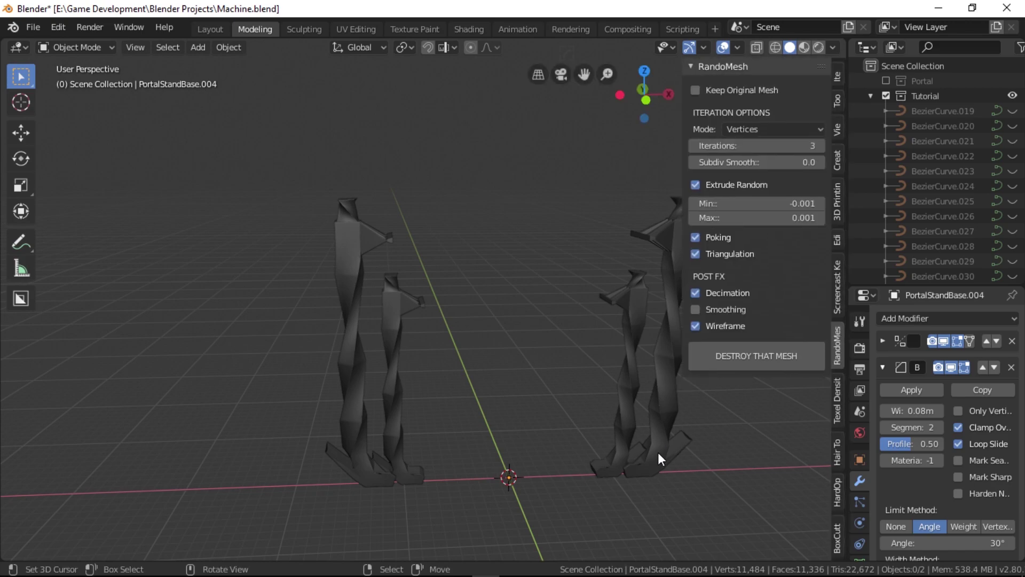
- Run RandoMesh on the outer pair of portal stands in Faces mode with Smoothing enabled
{"action": "mouse_move", "coordinate": [530, 396]}
{"action": "middle_mouse_down"}
{"action": "mouse_move", "coordinate": [480, 398]}
{"action": "mouse_move", "coordinate": [556, 382]}
{"action": "mouse_move", "coordinate": [545, 407]}
{"action": "middle_mouse_up"}
{"action": "left_click", "coordinate": [769, 128]}
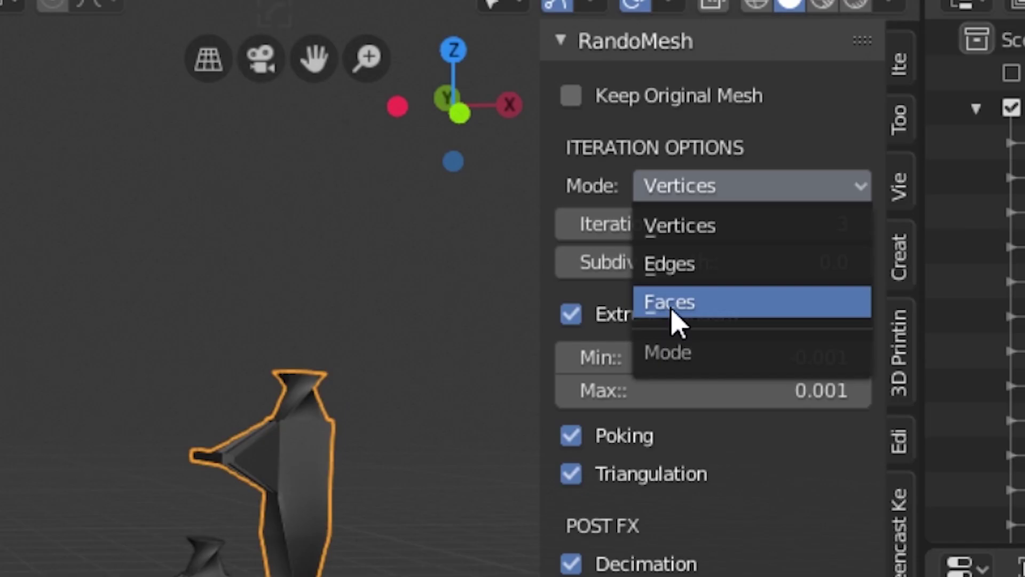
{"action": "left_click", "coordinate": [737, 183]}
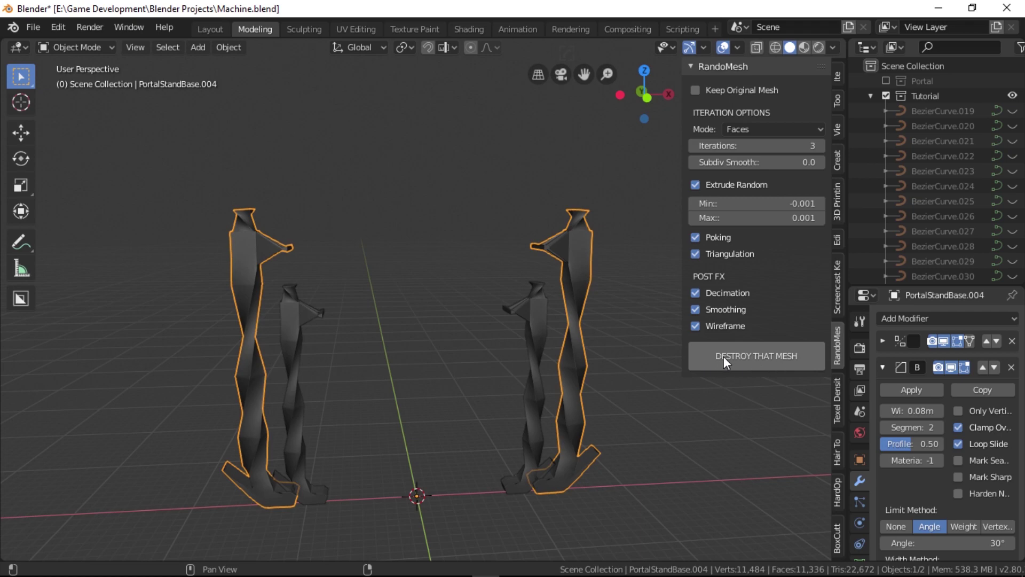
{"action": "left_click", "coordinate": [756, 367]}
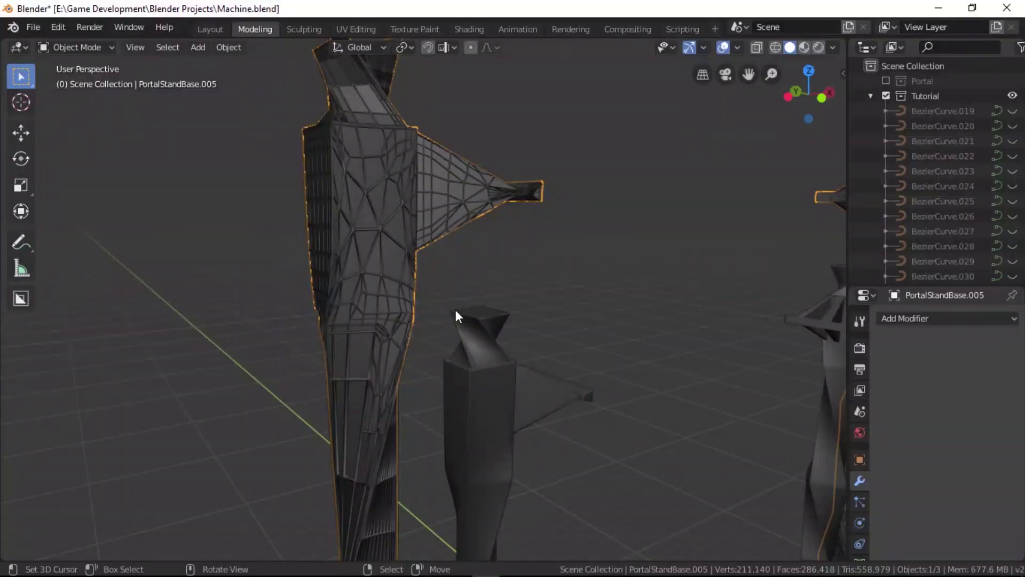
- Add a 32-vertex cylinder with its cap fill set to Nothing and aligned to the front view
{"action": "key", "text": "shift+a"}
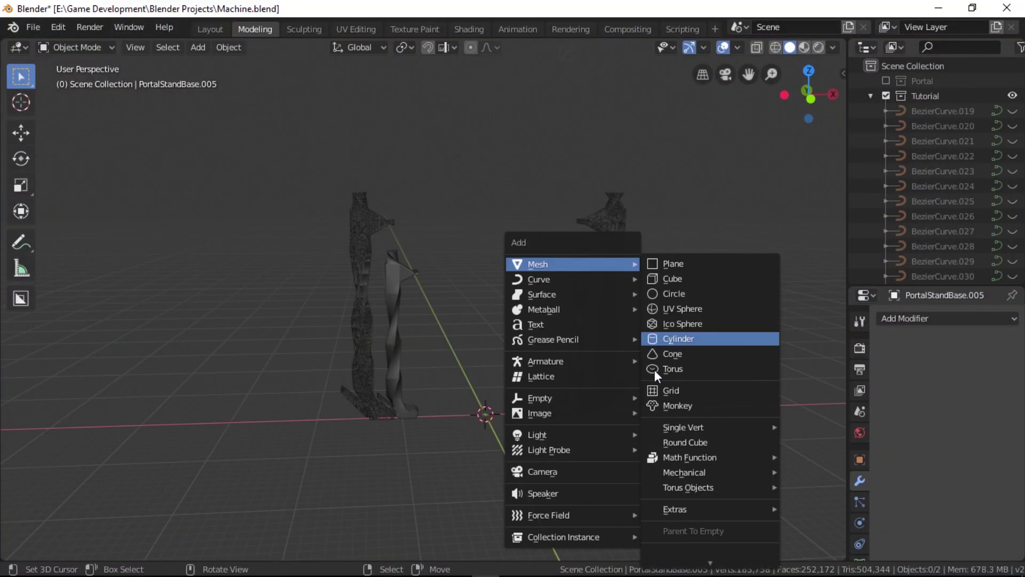
{"action": "left_click", "coordinate": [688, 336]}
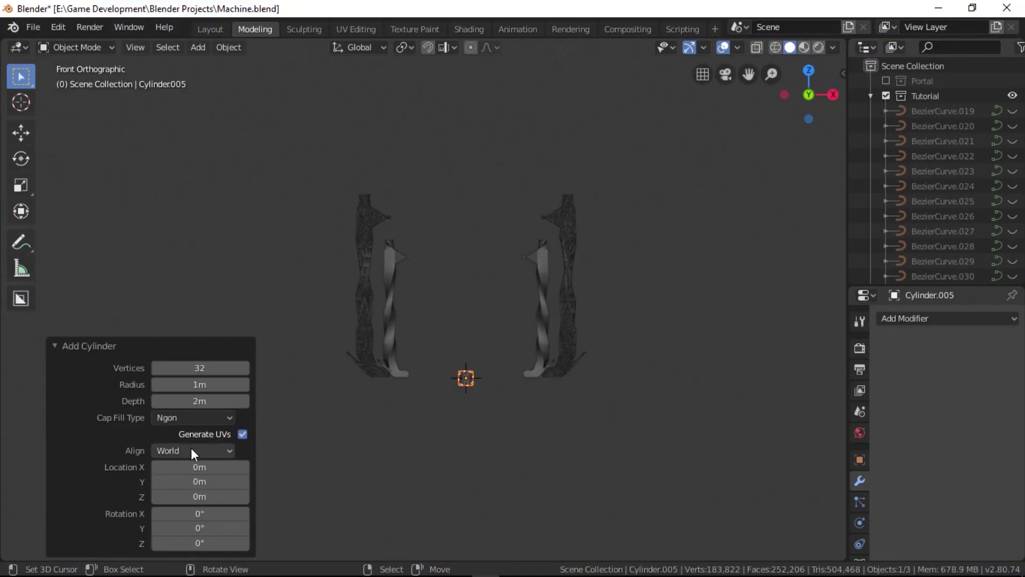
{"action": "key", "text": "Return"}
- Scale the open cylinder into a large, narrow ring spanning the space between the portal stands
{"action": "scroll", "coordinate": [299, 427], "scroll_direction": "up", "scroll_amount": 7}
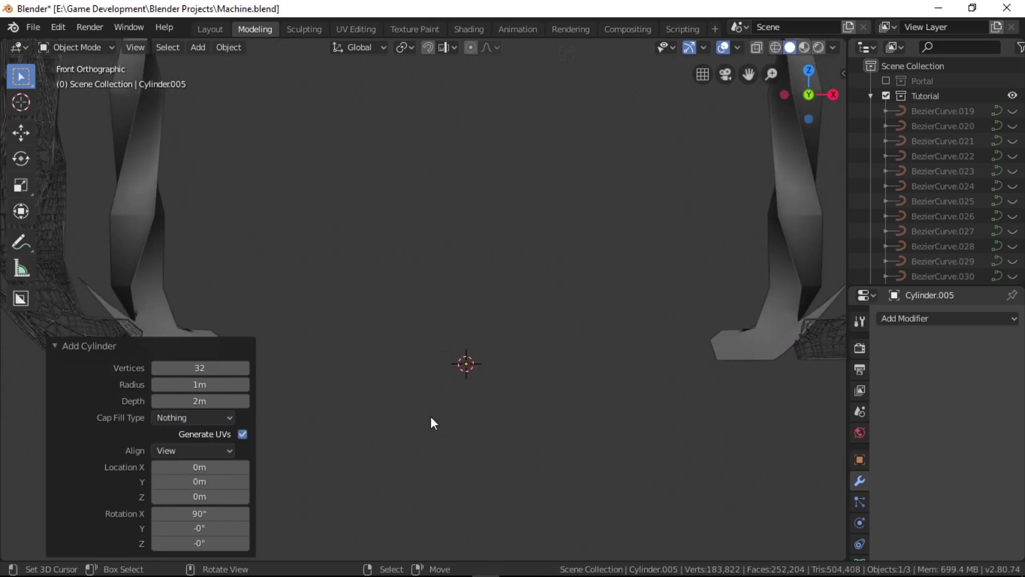
{"action": "middle_click_drag", "start_coordinate": [431, 416], "coordinate": [508, 410]}
{"action": "scroll", "coordinate": [508, 410], "scroll_direction": "down", "scroll_amount": 4}
{"action": "key", "text": "s"}
{"action": "key", "text": "s"}
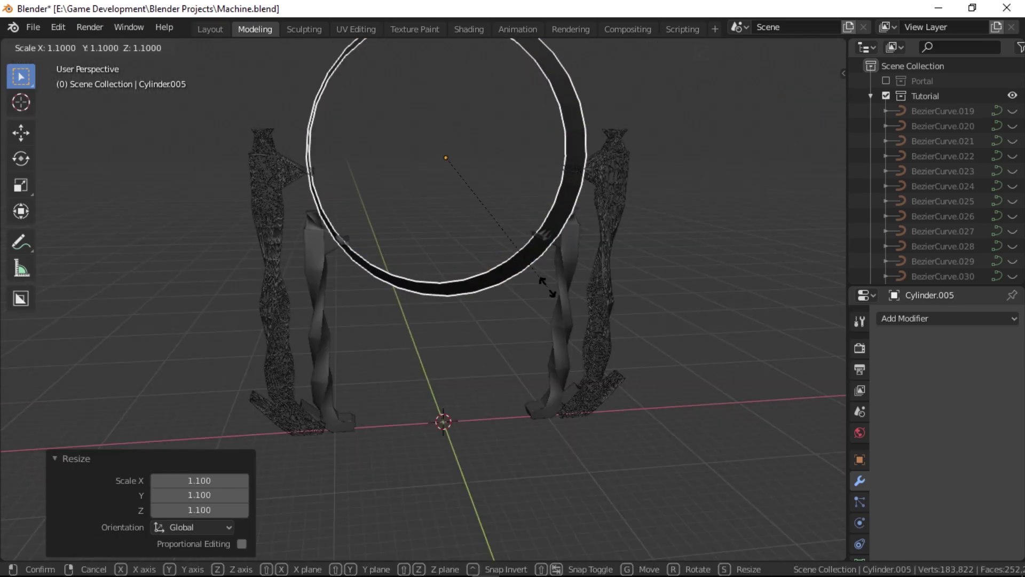
{"action": "left_click", "coordinate": [546, 286]}
- Extrude all of the ring's faces and scale the extrusion to give the ring a solid wall
{"action": "middle_click_drag", "start_coordinate": [480, 299], "coordinate": [561, 312]}
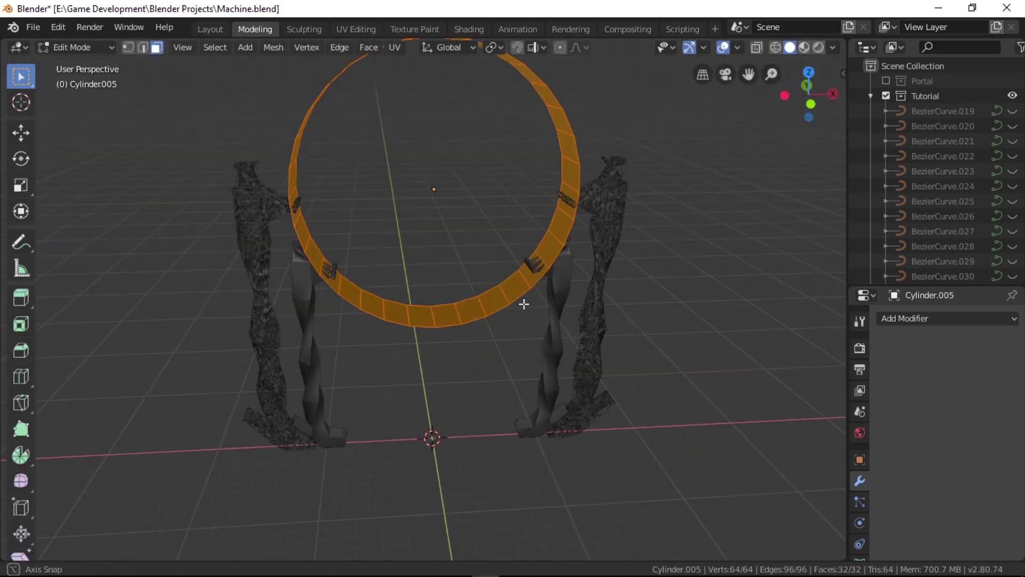
{"action": "key", "text": "e"}
{"action": "key", "text": "Escape"}
{"action": "key", "text": "s"}
{"action": "left_click", "coordinate": [576, 331]}
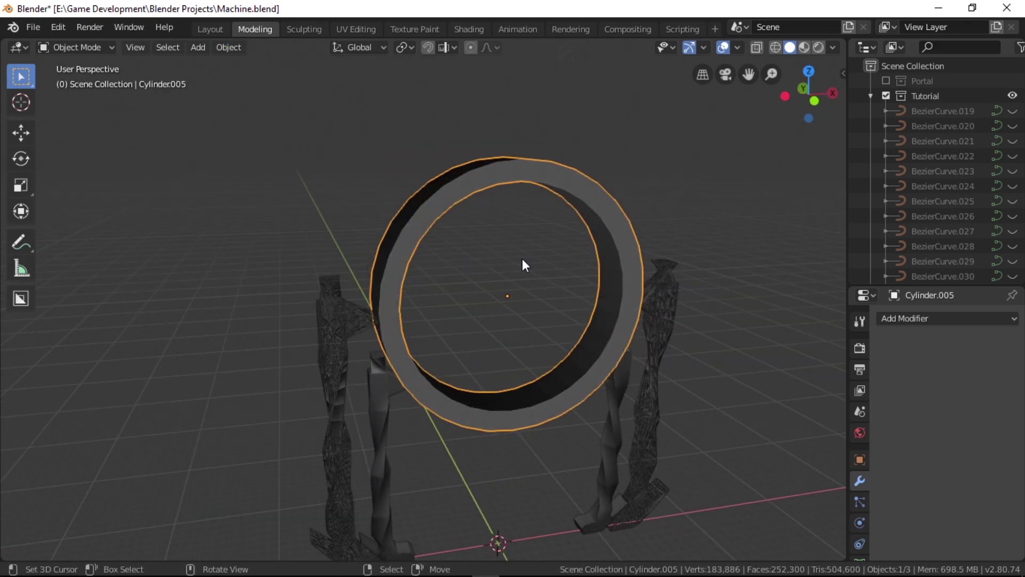
- Shade the ring smooth and add a Subdivision Surface modifier to it
{"action": "left_click", "coordinate": [229, 47]}
{"action": "left_click", "coordinate": [260, 347]}
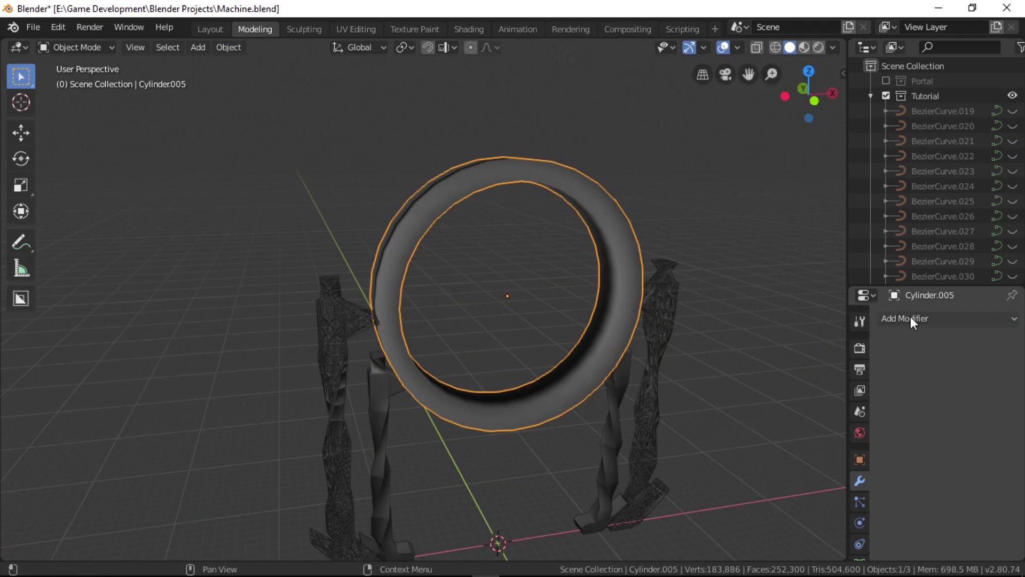
{"action": "left_click", "coordinate": [911, 318]}
{"action": "left_click", "coordinate": [742, 267]}
- Add a Bevel modifier with 2 segments to the ring and place it above the Subdivision Surface modifier
{"action": "left_click", "coordinate": [911, 318]}
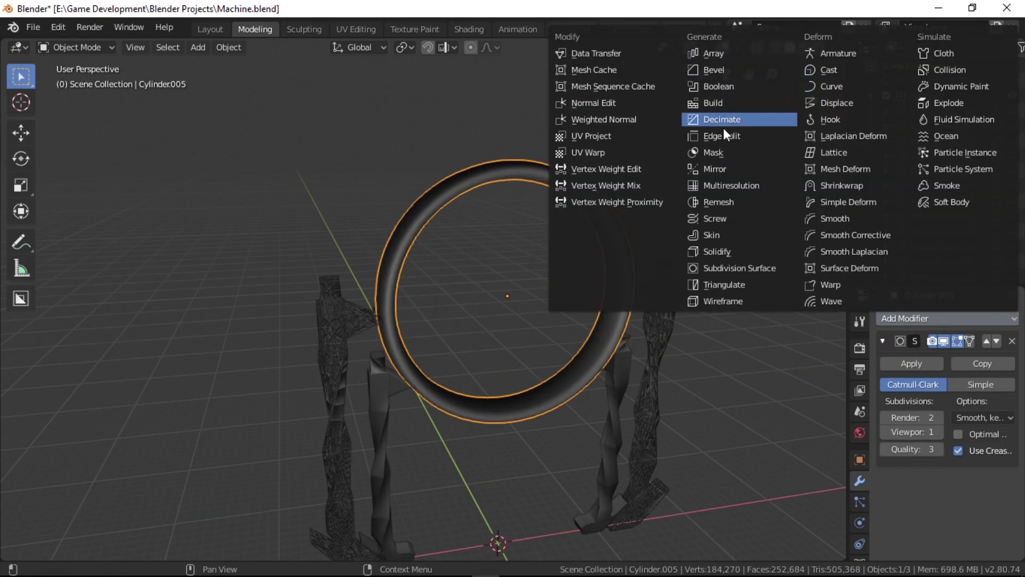
{"action": "left_click", "coordinate": [716, 69]}
{"action": "left_click", "coordinate": [983, 483]}
{"action": "left_click", "coordinate": [939, 401]}
{"action": "middle_click_drag", "start_coordinate": [576, 368], "coordinate": [598, 387]}
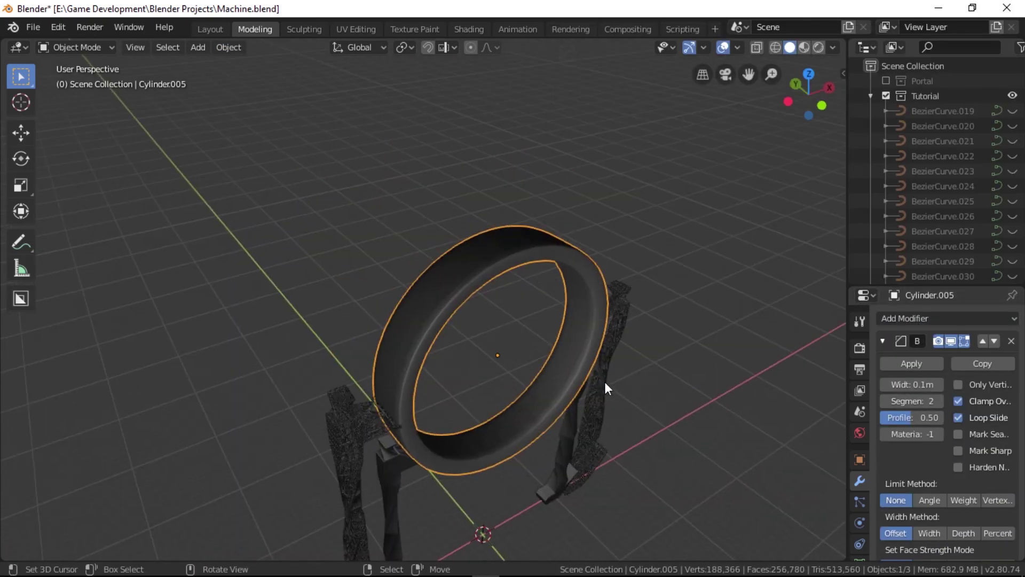
- Limit the ring's bevel by angle and set its width to 0.077 m
{"action": "scroll", "coordinate": [605, 388], "scroll_direction": "up", "scroll_amount": 3}
{"action": "scroll", "coordinate": [942, 481], "scroll_direction": "down", "scroll_amount": 4}
{"action": "left_click", "coordinate": [942, 520]}
{"action": "scroll", "coordinate": [605, 388], "scroll_direction": "up", "scroll_amount": 2}
{"action": "scroll", "coordinate": [931, 444], "scroll_direction": "up", "scroll_amount": 3}
{"action": "left_click", "coordinate": [930, 443]}
{"action": "scroll", "coordinate": [605, 388], "scroll_direction": "down", "scroll_amount": 2}
{"action": "scroll", "coordinate": [725, 362], "scroll_direction": "down", "scroll_amount": 5}
- Resize the ring along Y, shift it along Y between the stands and adjust its overall scale
{"action": "middle_click_drag", "start_coordinate": [725, 362], "coordinate": [536, 396]}
{"action": "key", "text": "s"}
{"action": "key", "text": "y"}
{"action": "left_click", "coordinate": [660, 364], "text": "ctrl"}
{"action": "key", "text": "g"}
{"action": "key", "text": "y"}
{"action": "left_click", "coordinate": [587, 367]}
{"action": "key", "text": "s"}
{"action": "left_click", "coordinate": [755, 395]}
{"action": "key", "text": "alt+a"}
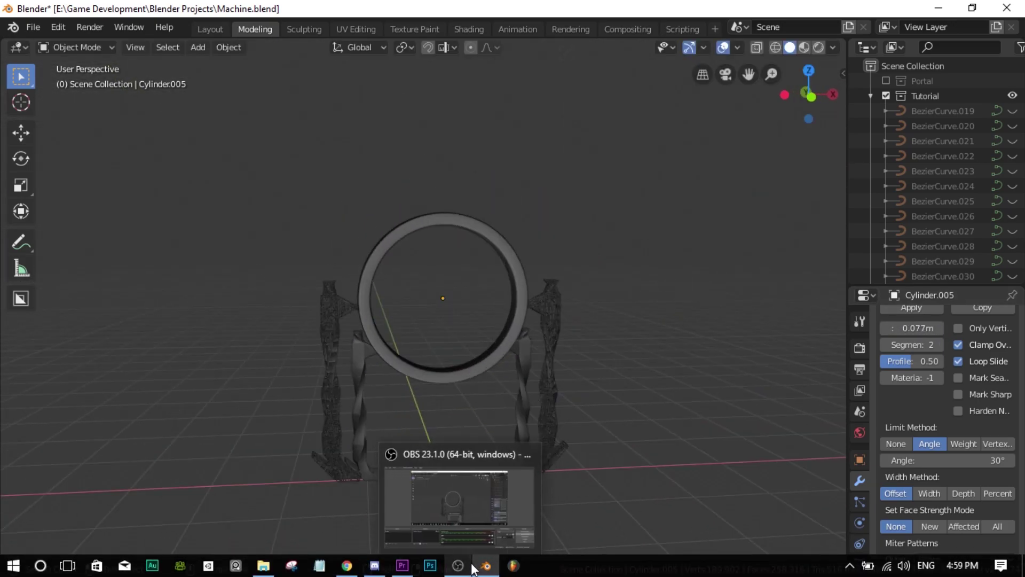
- Tilt the ring about 4.6° around the X axis
{"action": "middle_click_drag", "start_coordinate": [536, 396], "coordinate": [576, 313], "text": "shift"}
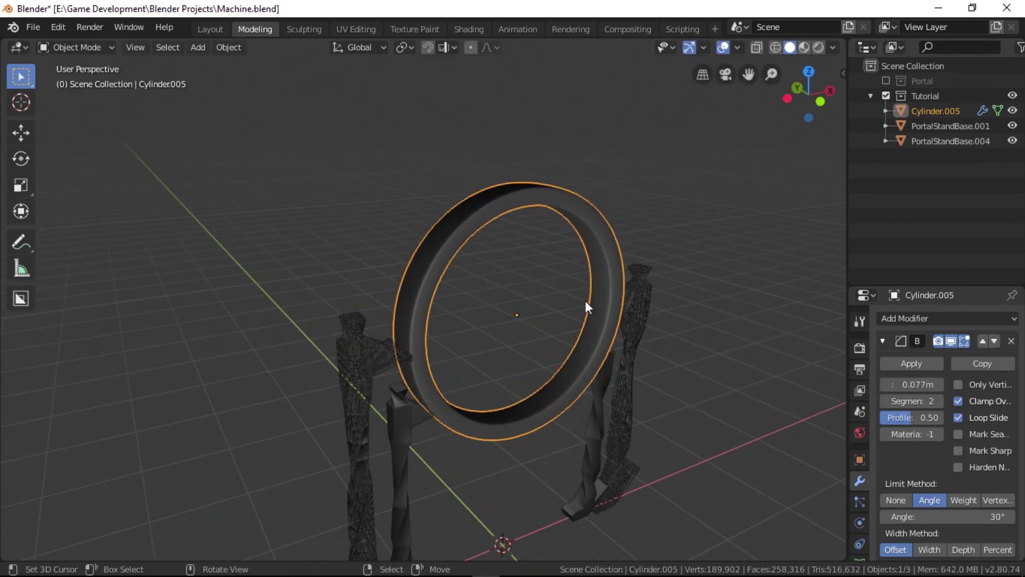
{"action": "key", "text": "r"}
{"action": "key", "text": "x"}
{"action": "left_click", "coordinate": [586, 305]}
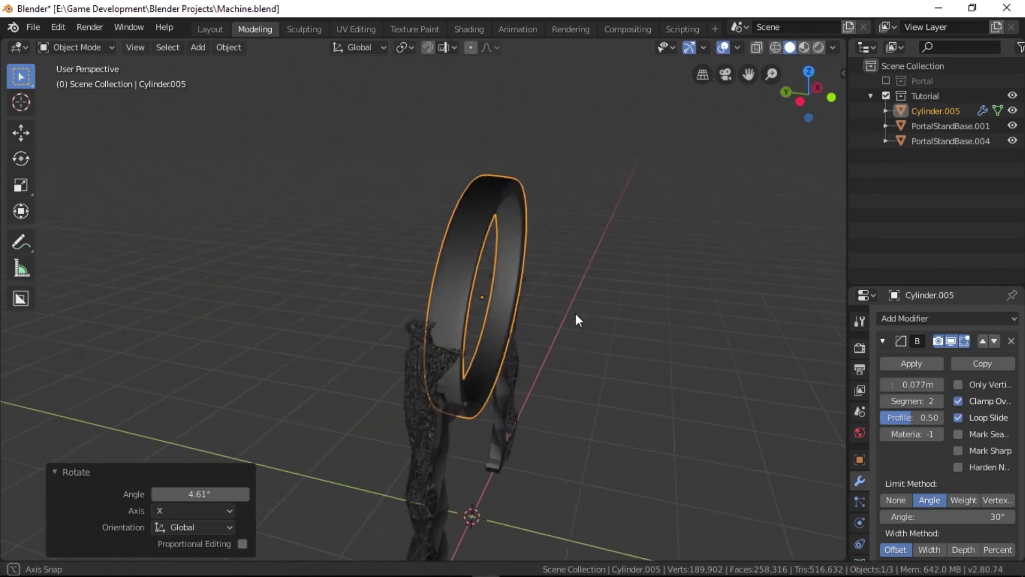
- Duplicate the ring in place, then rotate the copy freely and resize it slightly
{"action": "key", "text": "shift+d"}
{"action": "key", "text": "Escape"}
{"action": "key", "text": "r"}
{"action": "key", "text": "r"}
{"action": "left_click", "coordinate": [592, 324]}
{"action": "key", "text": "s"}
{"action": "left_click", "coordinate": [619, 290]}
- Duplicate a ring along the Y axis, tilt the copy around X and scale it along Z
{"action": "key", "text": "a"}
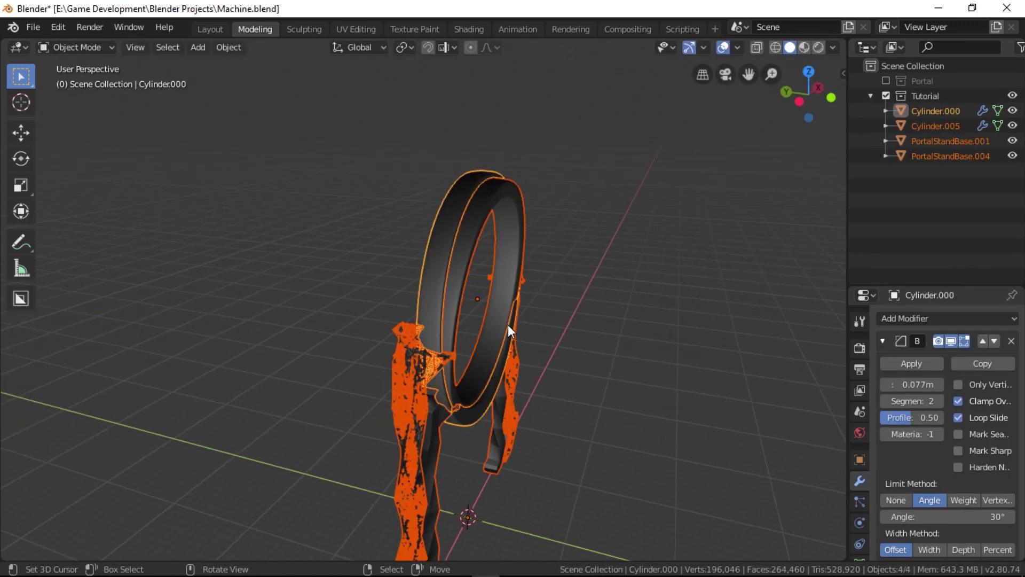
{"action": "left_click", "coordinate": [508, 325]}
{"action": "key", "text": "shift+d"}
{"action": "key", "text": "y"}
{"action": "left_click", "coordinate": [551, 275]}
{"action": "key", "text": "r"}
{"action": "key", "text": "x"}
{"action": "left_click", "coordinate": [560, 291]}
{"action": "key", "text": "s"}
{"action": "key", "text": "z"}
{"action": "left_click", "coordinate": [563, 296]}
- Turn off Extrude Random and Poking in the RandoMesh settings
{"action": "middle_click_drag", "start_coordinate": [563, 298], "coordinate": [584, 276]}
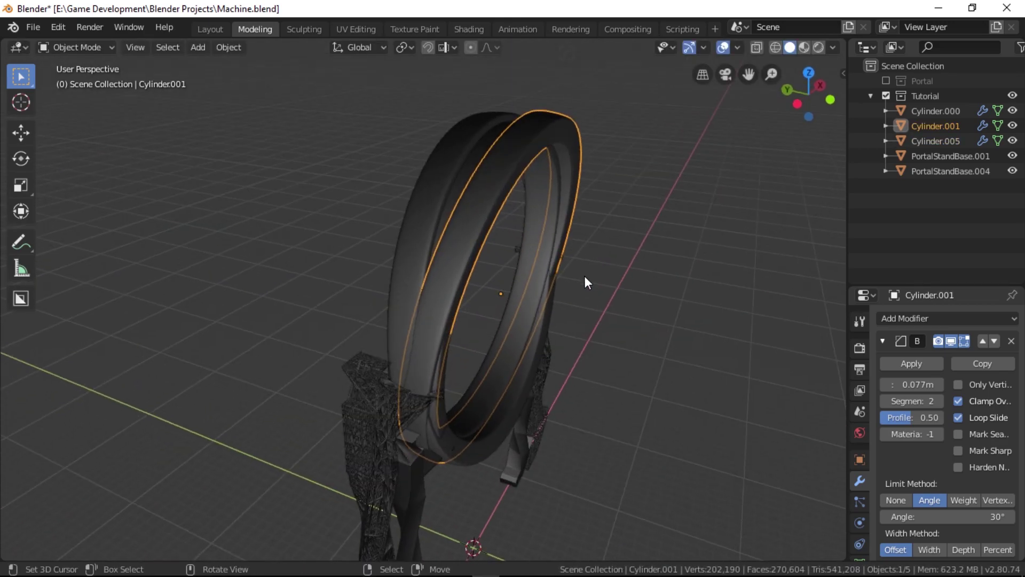
{"action": "key", "text": "n"}
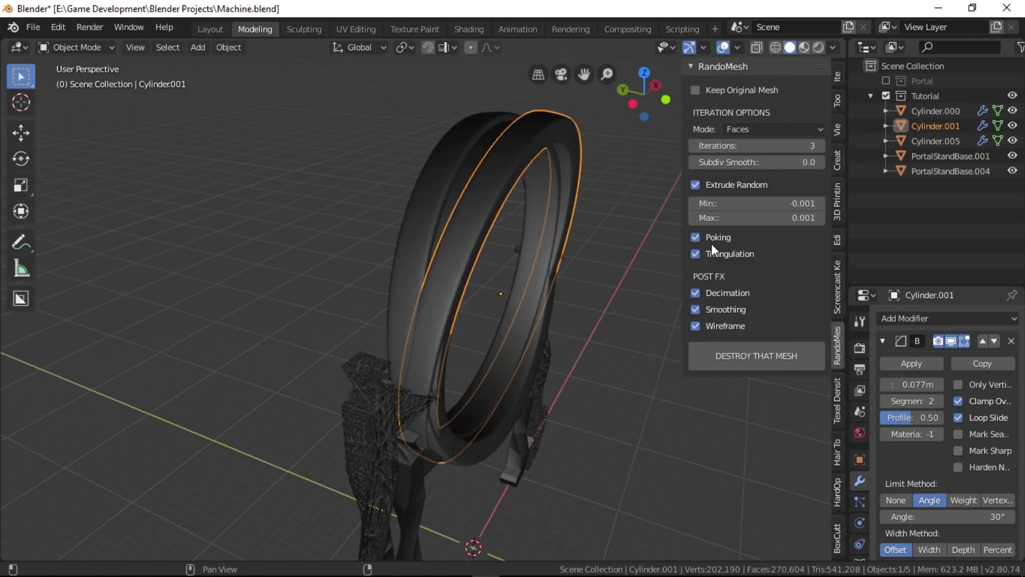
{"action": "left_click", "coordinate": [711, 185]}
{"action": "left_click", "coordinate": [711, 237]}
{"action": "left_click_drag", "start_coordinate": [619, 437], "coordinate": [621, 131]}
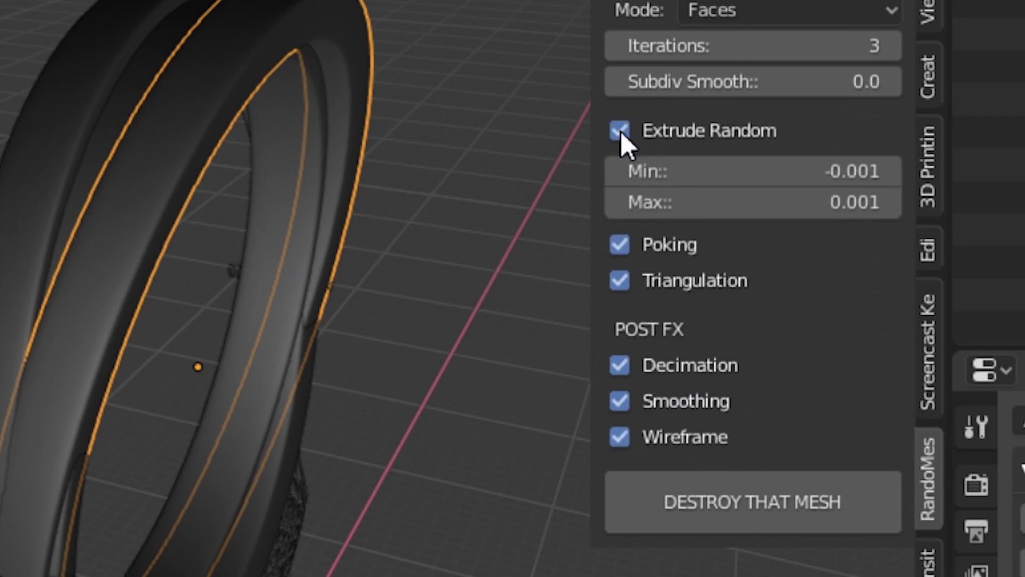
{"action": "left_click", "coordinate": [621, 130]}
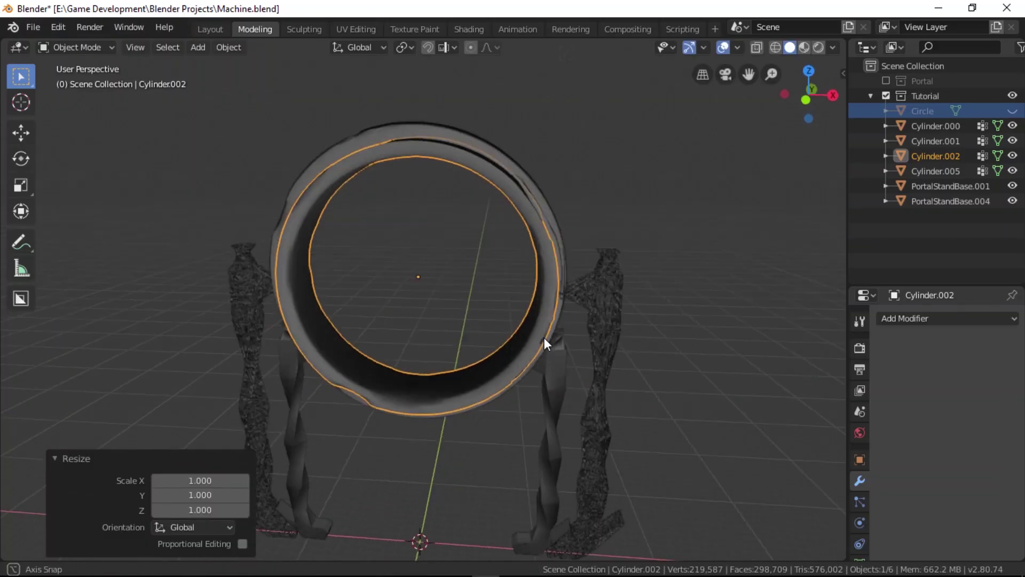
- Run RandoMesh on the innermost ring with Triangulation, Decimation, Smoothing and Wireframe enabled
{"action": "middle_click_drag", "start_coordinate": [543, 337], "coordinate": [653, 338]}
{"action": "key", "text": "n"}
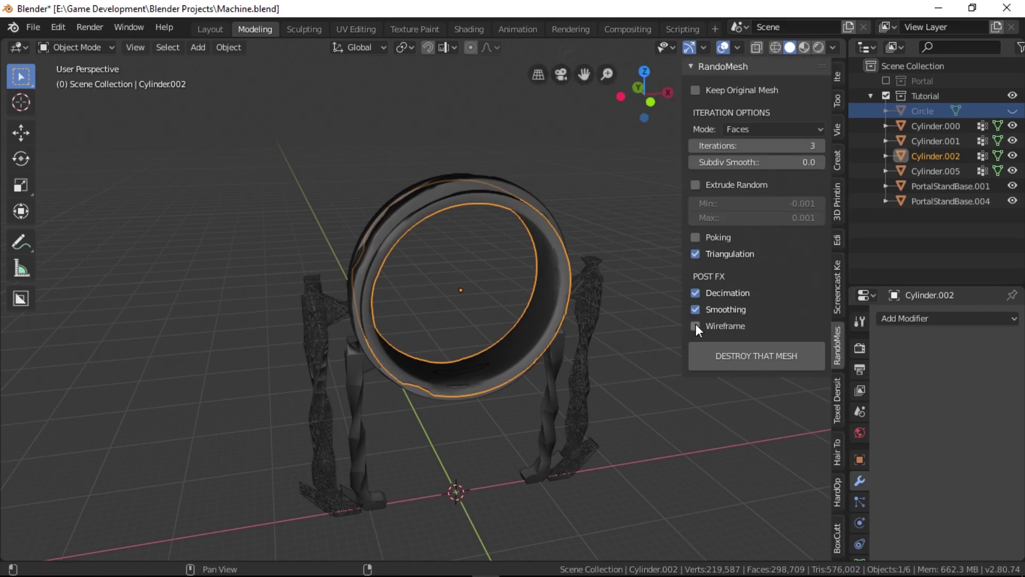
{"action": "left_click", "coordinate": [745, 357]}
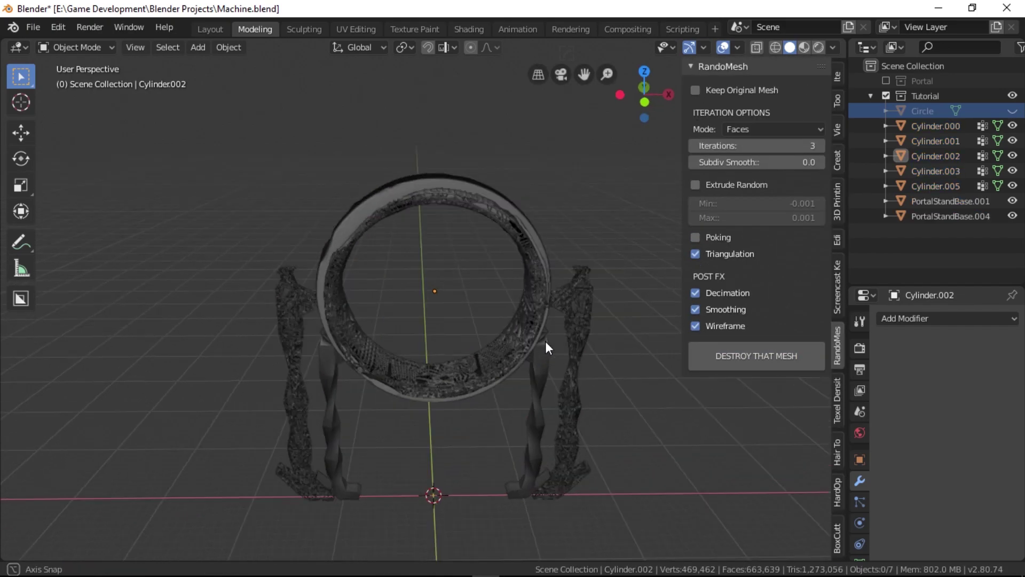
- Hide the add-on settings and rotate one of the portal's rings
{"action": "key", "text": "n"}
{"action": "scroll", "coordinate": [481, 350], "scroll_direction": "up", "scroll_amount": 5}
{"action": "middle_click_drag", "start_coordinate": [546, 340], "coordinate": [342, 320]}
{"action": "scroll", "coordinate": [341, 321], "scroll_direction": "up", "scroll_amount": 3}
{"action": "scroll", "coordinate": [408, 368], "scroll_direction": "down", "scroll_amount": 3}
{"action": "key", "text": "a"}
{"action": "right_click", "coordinate": [407, 367]}
{"action": "scroll", "coordinate": [408, 367], "scroll_direction": "down", "scroll_amount": 4}
{"action": "key", "text": "r"}
{"action": "left_click", "coordinate": [507, 315]}
{"action": "key", "text": "alt+a"}
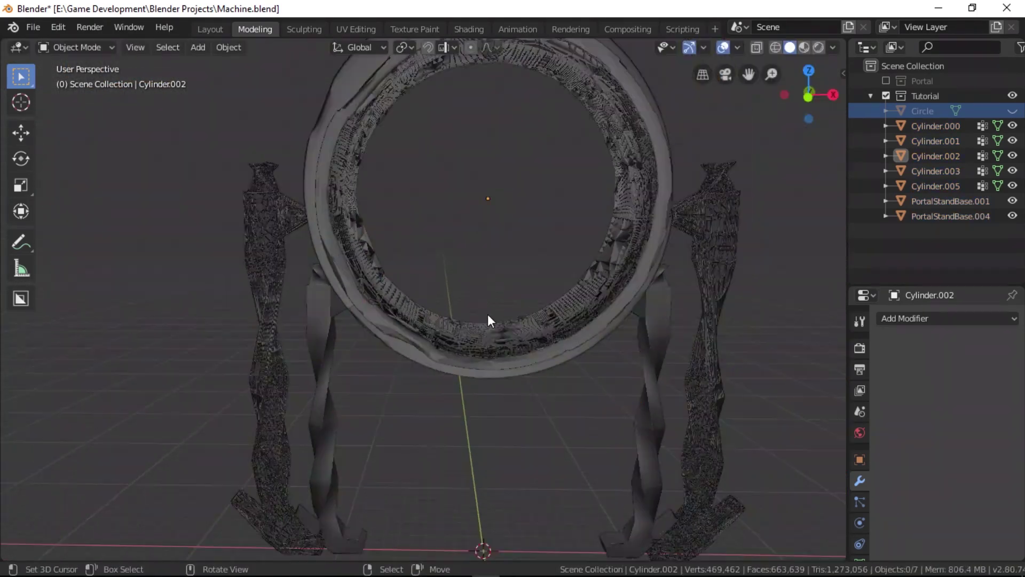
- Rotate a portal ring around the Y axis
{"action": "right_click", "coordinate": [512, 342]}
{"action": "key", "text": "r"}
{"action": "key", "text": "y"}
{"action": "left_click", "coordinate": [588, 352]}
- Unhide the circle that fills the portal opening, then scale it and shift it along Y
{"action": "key", "text": "alt+h"}
{"action": "right_click", "coordinate": [555, 346]}
{"action": "middle_click_drag", "start_coordinate": [587, 338], "coordinate": [507, 106]}
{"action": "key", "text": "s"}
{"action": "left_click", "coordinate": [561, 349]}
{"action": "key", "text": "g"}
{"action": "key", "text": "y"}
{"action": "left_click", "coordinate": [566, 353]}
- Reposition another part of the portal ring along the Y axis
{"action": "right_click", "coordinate": [614, 315]}
{"action": "key", "text": "g"}
{"action": "key", "text": "y"}
{"action": "left_click", "coordinate": [640, 321]}
{"action": "right_click", "coordinate": [608, 299]}
- Add a Bezier curve beneath the portal and scale it up as a hanging cable
{"action": "key", "text": "alt+a"}
{"action": "key", "text": "shift+a"}
{"action": "left_click", "coordinate": [662, 36]}
{"action": "scroll", "coordinate": [601, 373], "scroll_direction": "up", "scroll_amount": 4}
{"action": "key", "text": "s"}
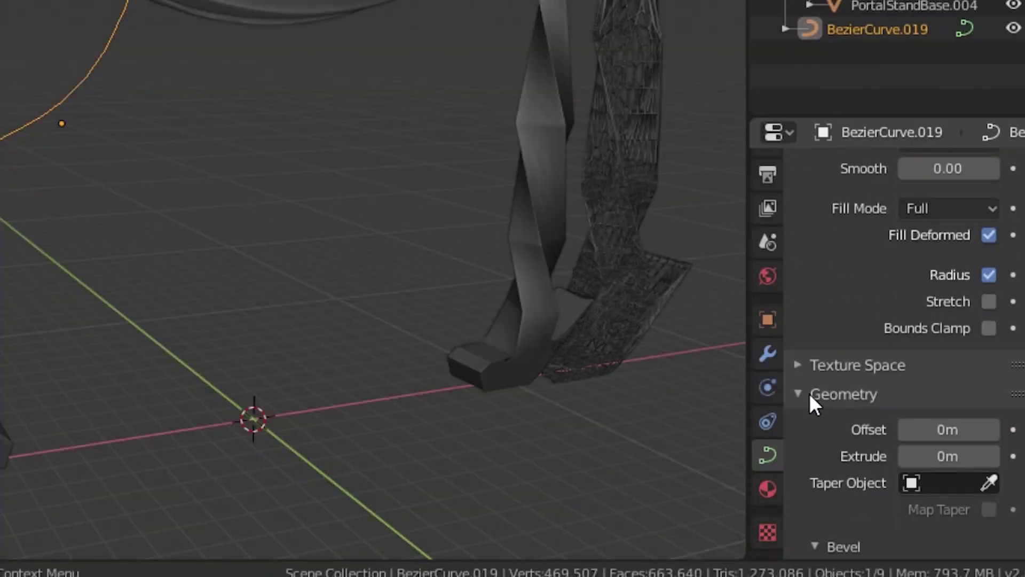
- Give the cable curve a bevel depth of 0.02 m with resolution 4 and rotate it about Z
{"action": "scroll", "coordinate": [812, 400], "scroll_direction": "down", "scroll_amount": 5}
{"action": "key", "text": "shift+d"}
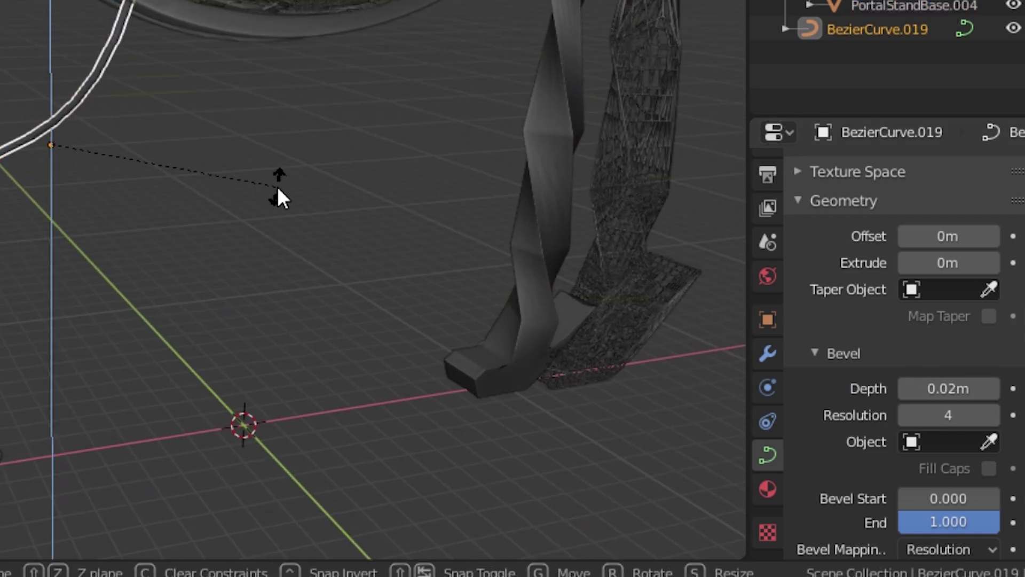
{"action": "left_click", "coordinate": [304, 168]}
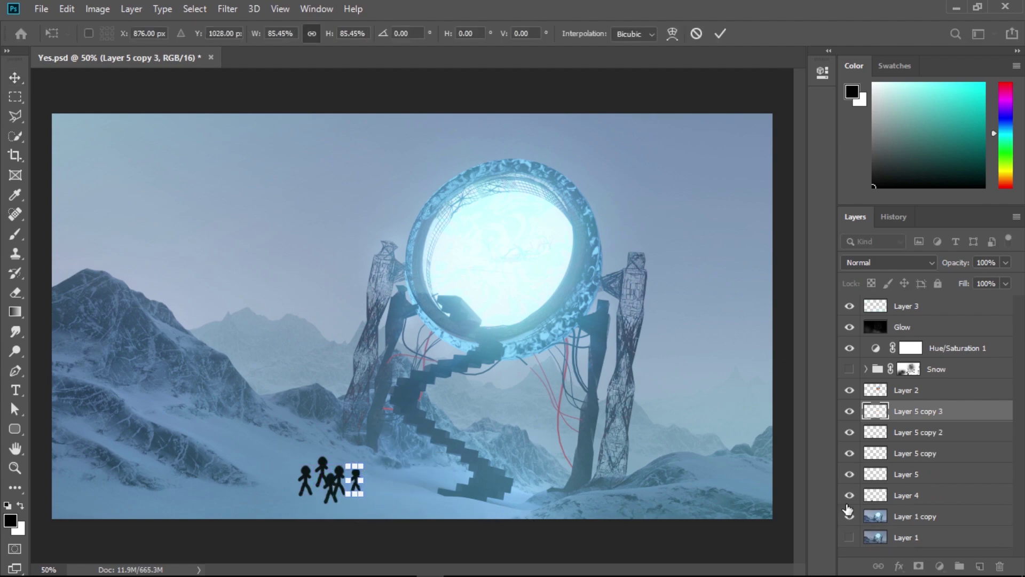
- In Photoshop, copy a stick figure to the group's edge nearest the staircase and scale the copy to 65.45%
{"action": "left_click", "coordinate": [922, 432]}
{"action": "left_click", "coordinate": [923, 306]}
{"action": "left_click", "coordinate": [923, 453]}
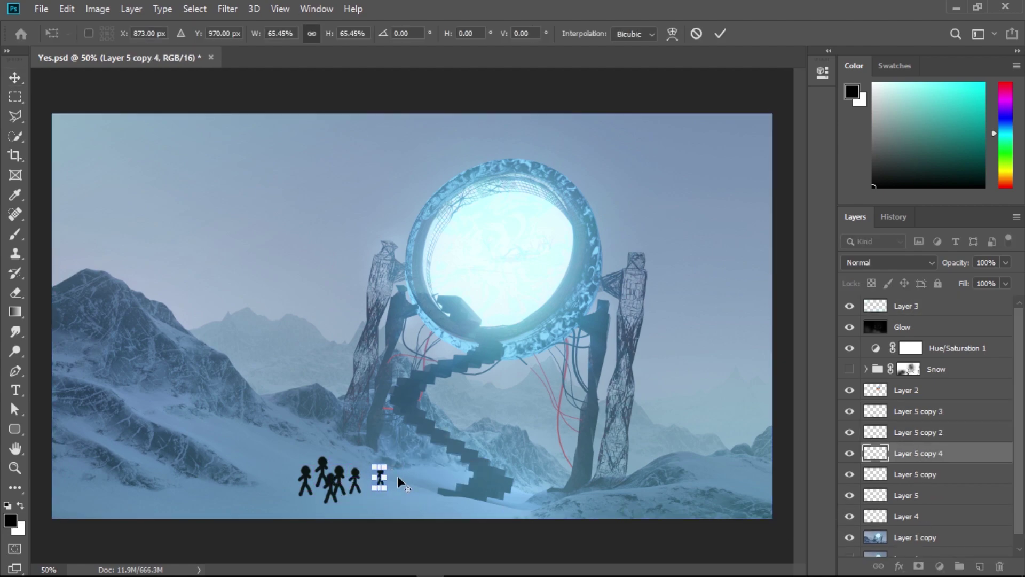
- Move the newest stick figure closer to the staircase and shrink it to 58.18%
{"action": "key", "text": "ctrl+plus"}
{"action": "scroll", "coordinate": [396, 487], "scroll_direction": "down", "scroll_amount": 2}
{"action": "left_click_drag", "start_coordinate": [369, 460], "coordinate": [383, 437], "text": "alt"}
{"action": "scroll", "coordinate": [344, 440], "scroll_direction": "up", "scroll_amount": 1, "text": "alt"}
{"action": "scroll", "coordinate": [384, 436], "scroll_direction": "up", "scroll_amount": 1, "text": "alt"}
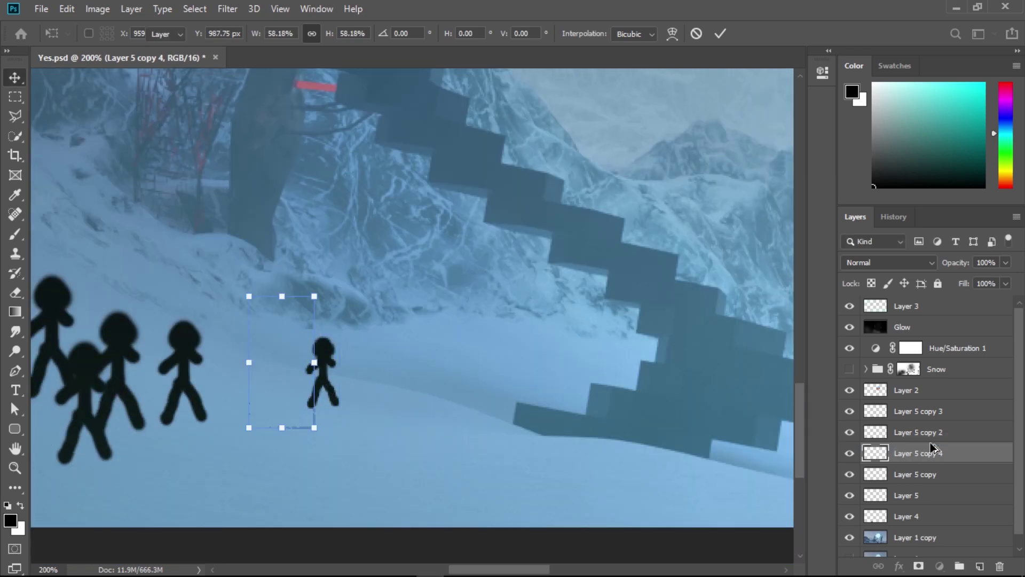
- Place another, smaller stick figure copy near the foot of the staircase
{"action": "left_click_drag", "start_coordinate": [482, 370], "coordinate": [490, 377]}
{"action": "scroll", "coordinate": [493, 378], "scroll_direction": "down", "scroll_amount": 2, "text": "alt"}
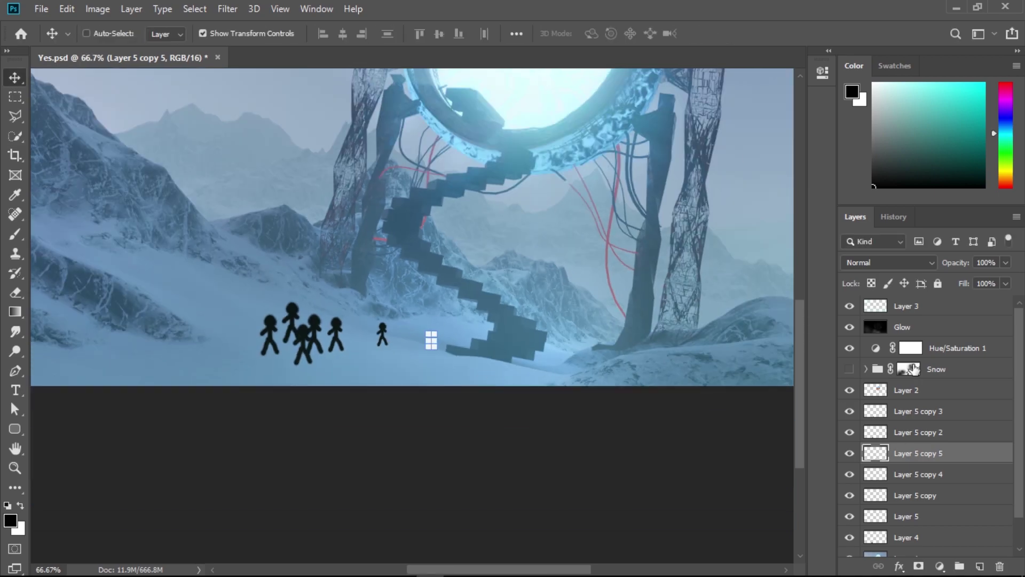
{"action": "key", "text": "m"}
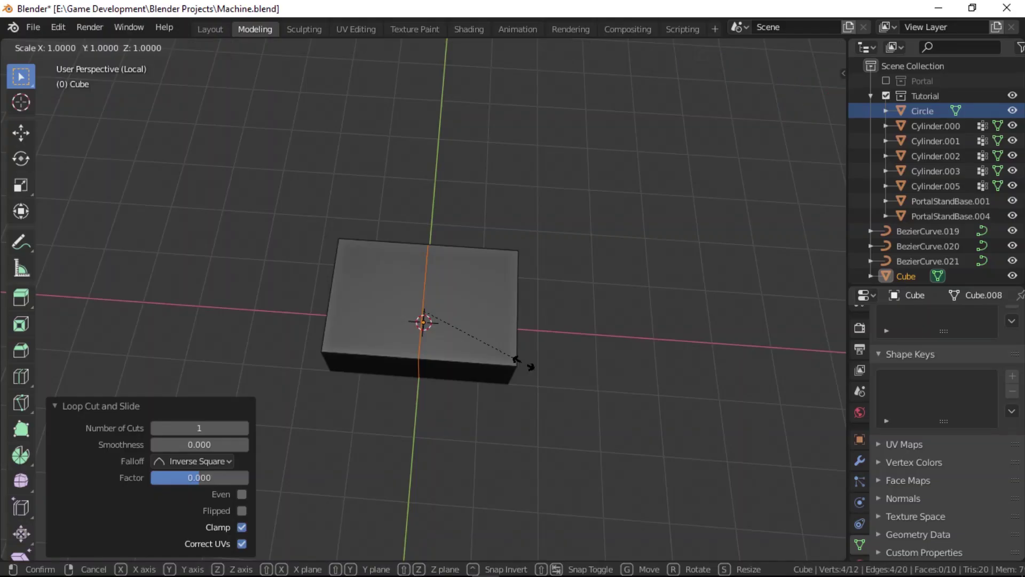
- In Blender, scale the block's centre edge loop by 0.6 along the Z axis
{"action": "key", "text": "Escape"}
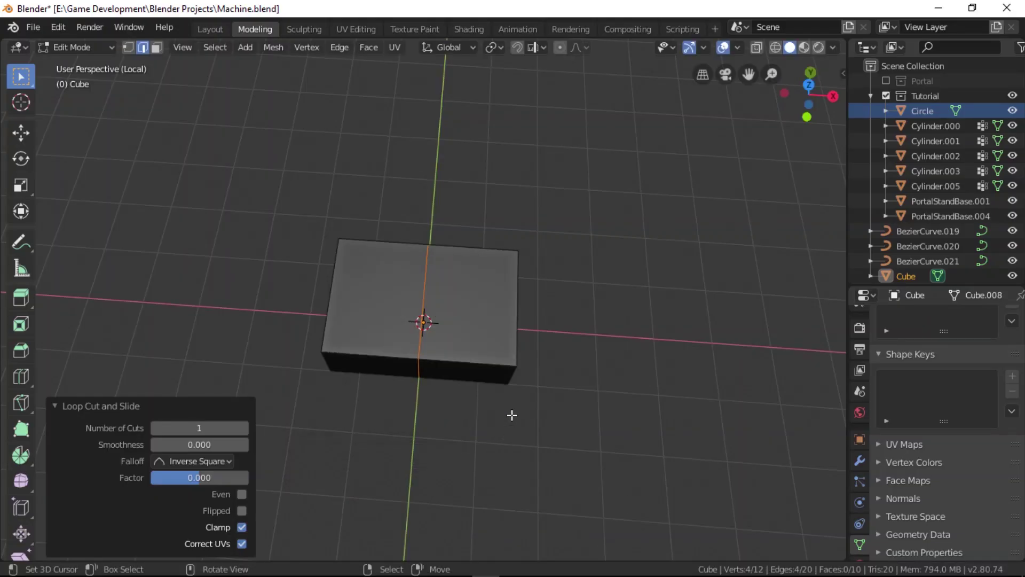
{"action": "key", "text": "s"}
{"action": "key", "text": "z"}
{"action": "left_click", "coordinate": [611, 394]}
{"action": "scroll", "coordinate": [611, 393], "scroll_direction": "down", "scroll_amount": 3}
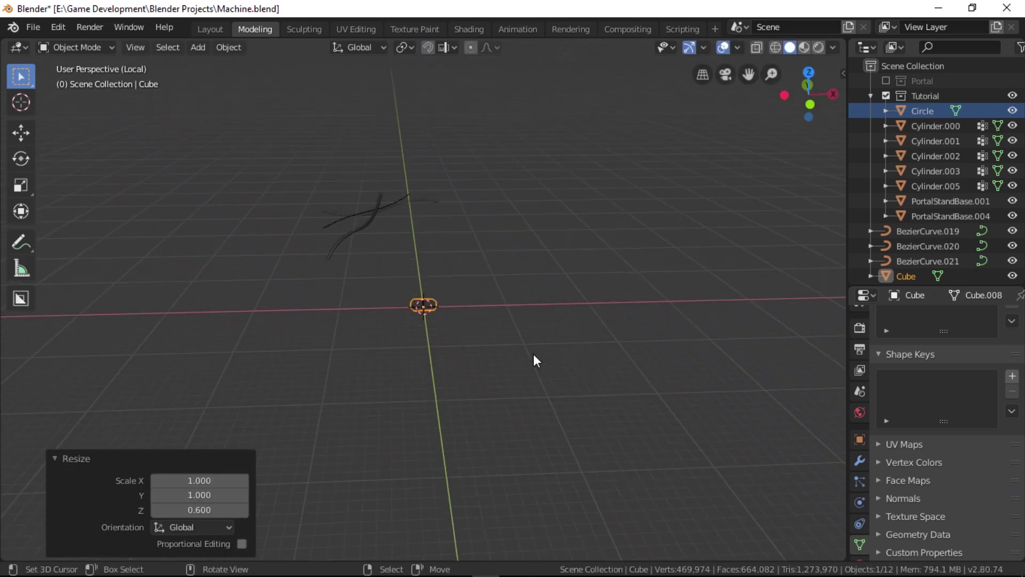
- Leave local view, save the file and move the Bezier curves and the cube into the Tutorial collection
{"action": "key", "text": "KP_Divide"}
{"action": "key", "text": "ctrl+s"}
{"action": "left_click", "coordinate": [889, 232], "text": "shift"}
{"action": "left_click_drag", "start_coordinate": [889, 235], "coordinate": [905, 98]}
- Move the cube along the Y axis to a spot in front of the portal
{"action": "left_click", "coordinate": [920, 171]}
{"action": "key", "text": "g"}
{"action": "key", "text": "y"}
{"action": "left_click", "coordinate": [615, 427]}
- Add an Array modifier to the cube and enable its object offset
{"action": "left_click", "coordinate": [857, 463]}
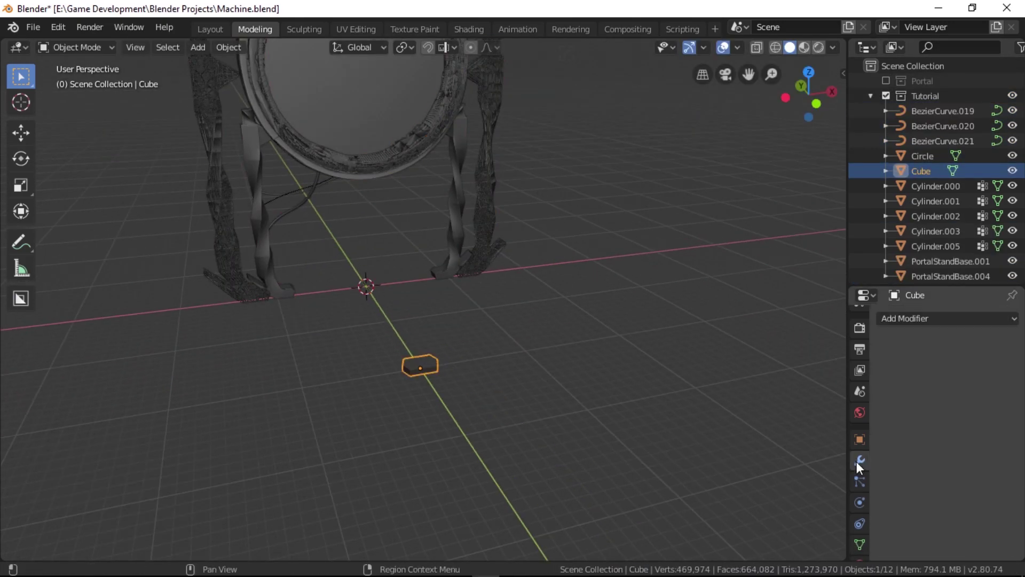
{"action": "left_click", "coordinate": [959, 424]}
{"action": "scroll", "coordinate": [959, 427], "scroll_direction": "down", "scroll_amount": 4}
{"action": "left_click", "coordinate": [959, 432]}
- Add an empty, assign it as the cube array's offset object, and set the array count to 27
{"action": "key", "text": "shift+a"}
{"action": "left_click", "coordinate": [494, 420]}
{"action": "left_click", "coordinate": [424, 367]}
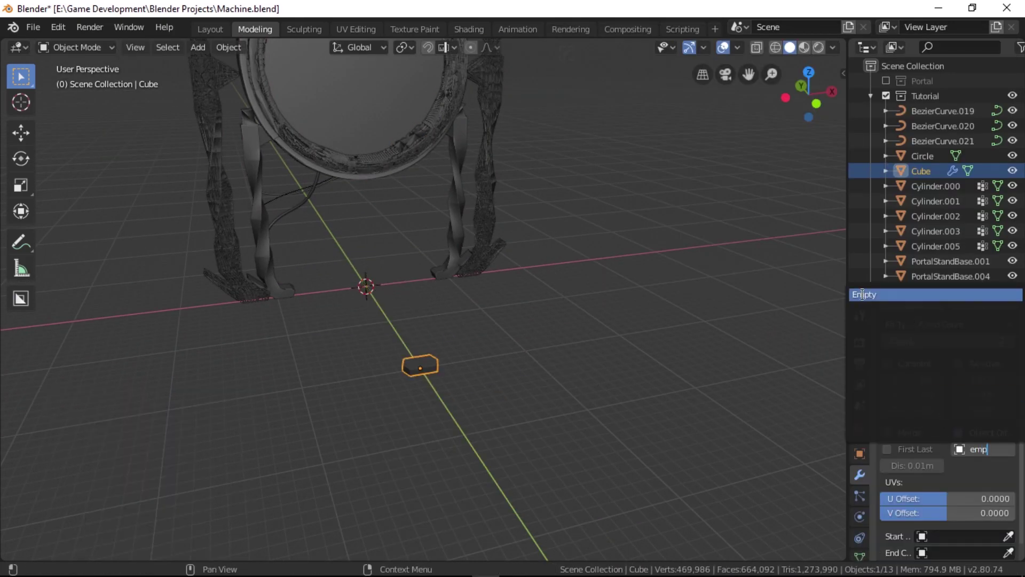
{"action": "left_click", "coordinate": [963, 343]}
{"action": "type", "text": "27"}
{"action": "key", "text": "Return"}
- Move the array's empty along the Y axis and scale it to 0.6 along Z
{"action": "scroll", "coordinate": [463, 336], "scroll_direction": "up", "scroll_amount": 7}
{"action": "left_click", "coordinate": [464, 337]}
{"action": "scroll", "coordinate": [464, 337], "scroll_direction": "down", "scroll_amount": 6}
{"action": "key", "text": "g"}
{"action": "key", "text": "y"}
{"action": "left_click", "coordinate": [581, 425]}
{"action": "middle_click_drag", "start_coordinate": [581, 424], "coordinate": [612, 402]}
{"action": "key", "text": "s"}
{"action": "key", "text": "z"}
{"action": "left_click", "coordinate": [579, 435]}
- Raise the empty 0.4 m along Z and rotate it about the Z axis so the arrayed blocks form a spiral stair
{"action": "middle_click_drag", "start_coordinate": [579, 431], "coordinate": [567, 347]}
{"action": "key", "text": "g"}
{"action": "key", "text": "z"}
{"action": "left_click", "coordinate": [567, 336]}
{"action": "key", "text": "r"}
{"action": "key", "text": "z"}
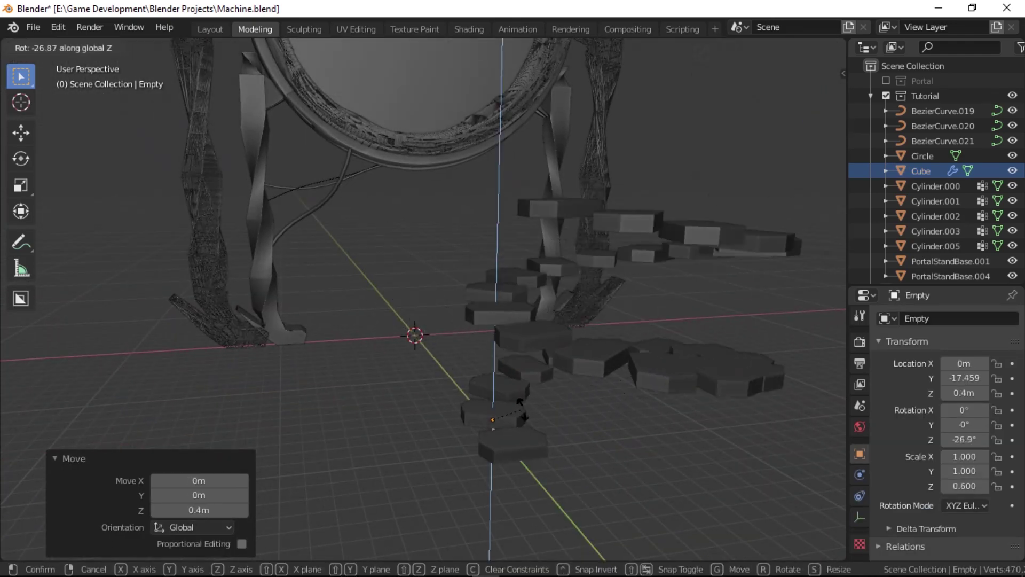
{"action": "left_click", "coordinate": [561, 369]}
- Adjust the empty's offset along the Y axis to space the stairs, and move the cube and empty together along Y
{"action": "key", "text": "g"}
{"action": "key", "text": "y"}
{"action": "left_click", "coordinate": [539, 421]}
{"action": "right_click", "coordinate": [459, 377], "text": "shift"}
{"action": "key", "text": "g"}
{"action": "key", "text": "y"}
{"action": "left_click", "coordinate": [518, 395]}
- Select only the empty, adjust its height along Z and rotate it to about -13.7° around Z
{"action": "scroll", "coordinate": [538, 412], "scroll_direction": "up", "scroll_amount": 5}
{"action": "left_click", "coordinate": [903, 238]}
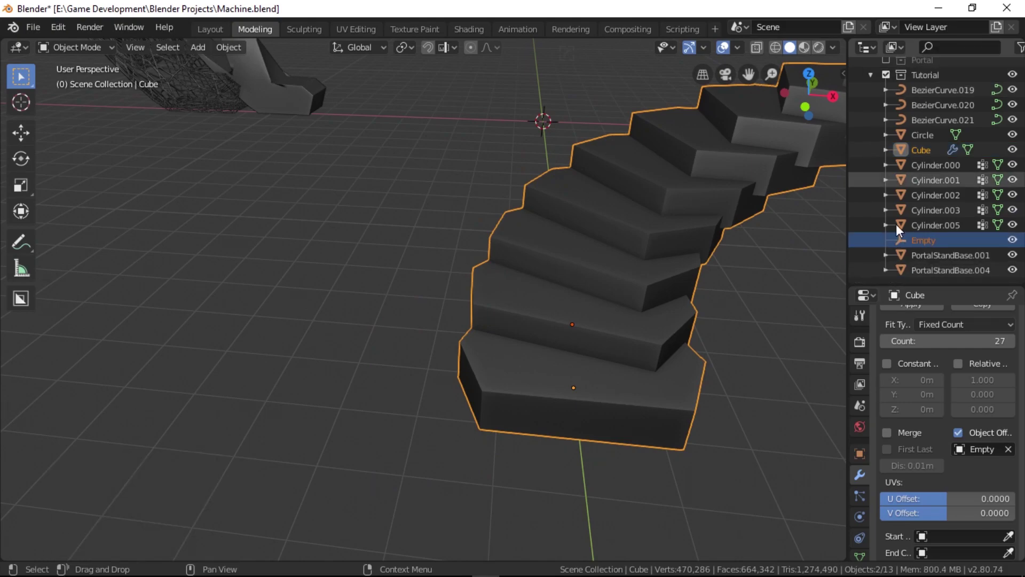
{"action": "key", "text": "g"}
{"action": "key", "text": "z"}
{"action": "left_click", "coordinate": [609, 349]}
{"action": "key", "text": "g"}
{"action": "key", "text": "z"}
{"action": "left_click", "coordinate": [609, 342]}
{"action": "key", "text": "KP_7"}
{"action": "key", "text": "r"}
{"action": "left_click", "coordinate": [619, 356]}
- Move the staircase and its empty along the Y axis toward the portal, and raise the empty 0.117 m
{"action": "middle_click_drag", "start_coordinate": [598, 355], "coordinate": [628, 318]}
{"action": "right_click", "coordinate": [520, 321], "text": "shift"}
{"action": "key", "text": "g"}
{"action": "key", "text": "y"}
{"action": "key", "text": "g"}
{"action": "key", "text": "y"}
{"action": "left_click", "coordinate": [585, 309]}
{"action": "key", "text": "g"}
{"action": "key", "text": "z"}
{"action": "left_click", "coordinate": [587, 301]}
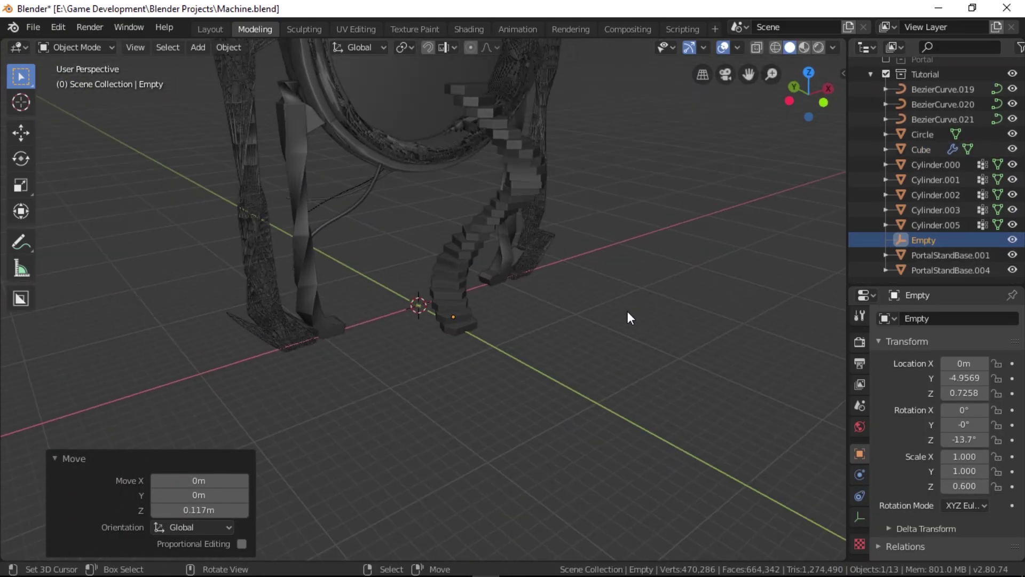
- Extend the front face of the separate block at the stair top along Y into the portal ring, forming a platform
{"action": "middle_click_drag", "start_coordinate": [502, 368], "coordinate": [476, 374]}
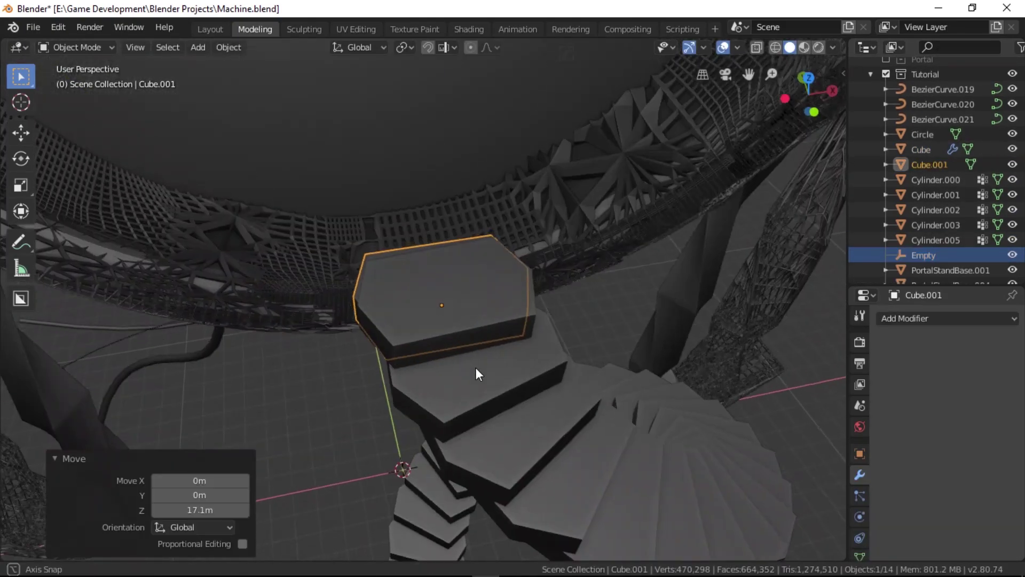
{"action": "key", "text": "KP_7"}
{"action": "key", "text": "Tab"}
{"action": "middle_click_drag", "start_coordinate": [418, 270], "coordinate": [374, 224]}
{"action": "right_click", "coordinate": [466, 156]}
{"action": "middle_click_drag", "start_coordinate": [467, 160], "coordinate": [526, 176]}
{"action": "key", "text": "g"}
{"action": "key", "text": "y"}
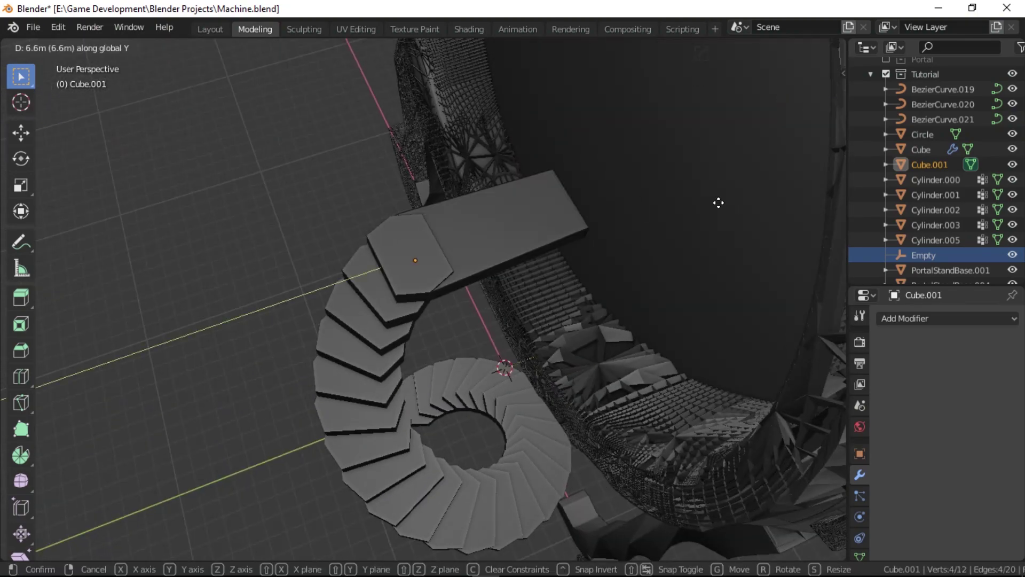
{"action": "left_click", "coordinate": [719, 201]}
{"action": "key", "text": "Tab"}
{"action": "middle_click_drag", "start_coordinate": [443, 299], "coordinate": [497, 304]}
{"action": "scroll", "coordinate": [498, 304], "scroll_direction": "down", "scroll_amount": 5}
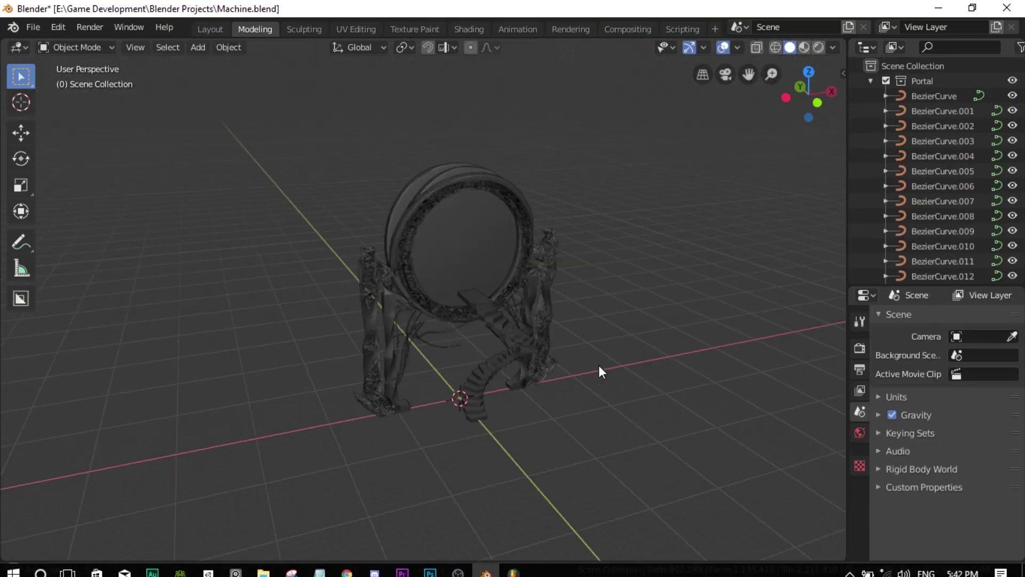
{"action": "key", "text": "a"}
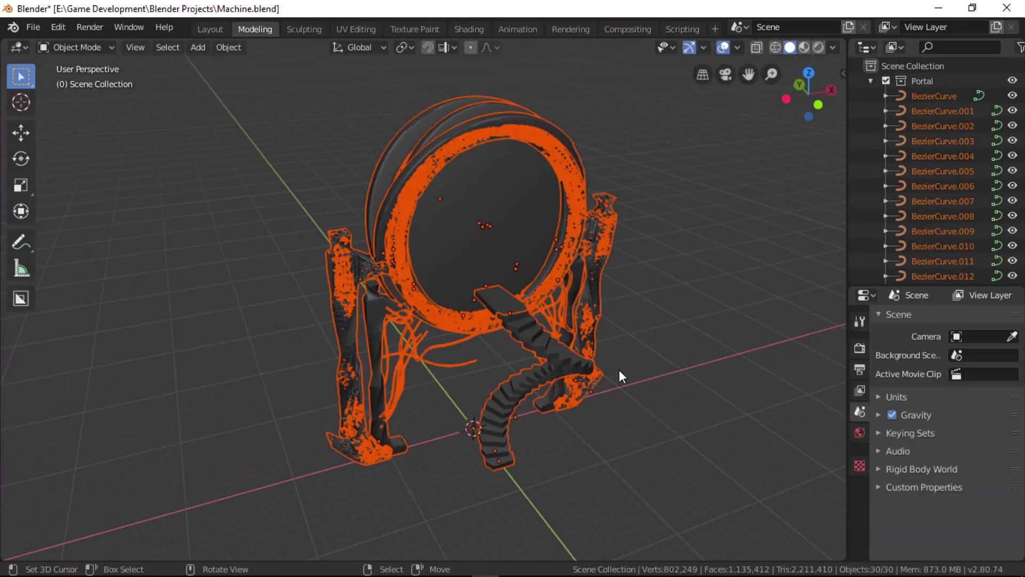
{"action": "key", "text": "alt+a"}
{"action": "middle_click_drag", "start_coordinate": [619, 369], "coordinate": [467, 374]}
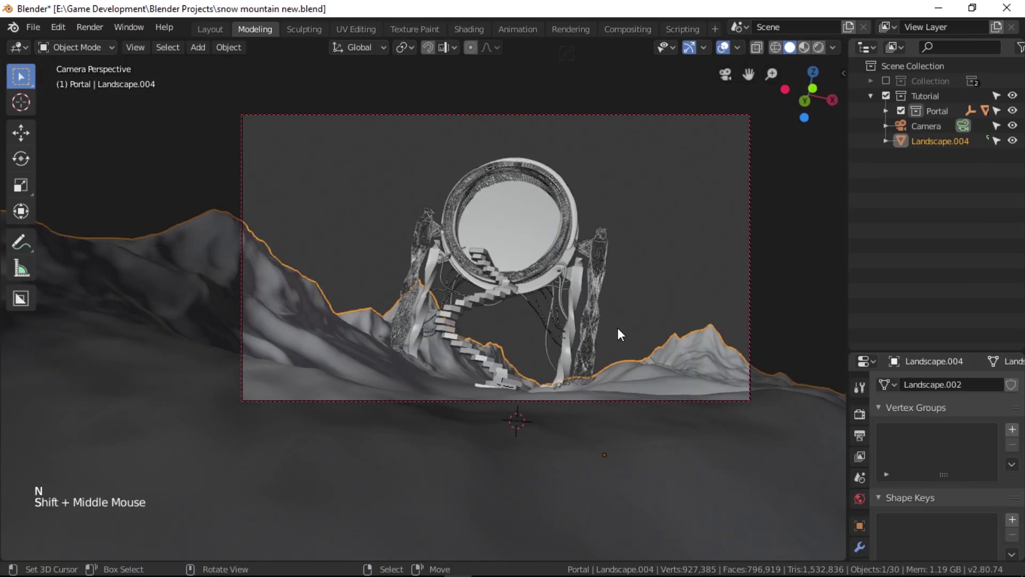
- Make a linked duplicate of the landscape, move it horizontally behind the portal and raise it about 7 m
{"action": "key", "text": "alt+d"}
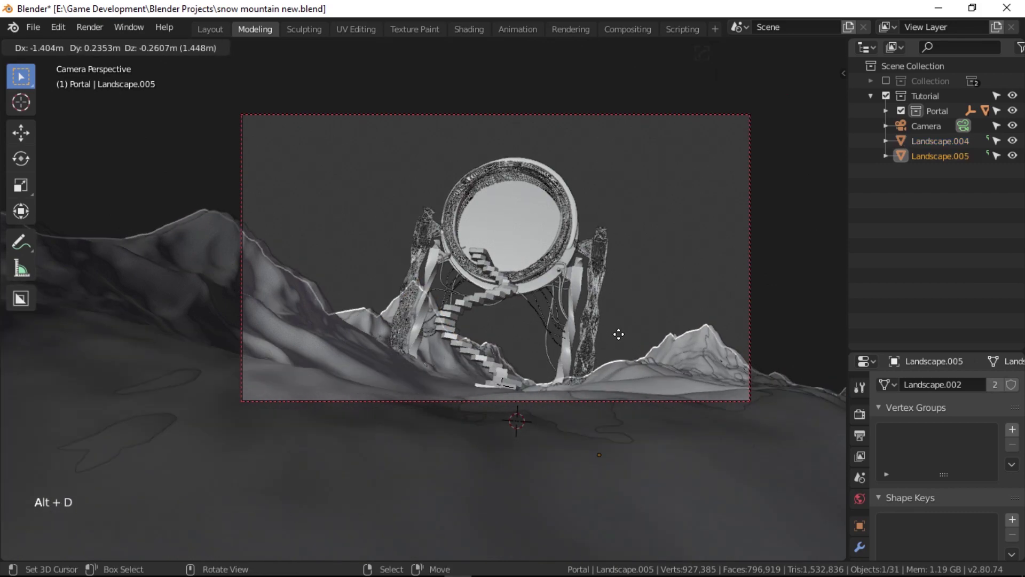
{"action": "key", "text": "shift+z"}
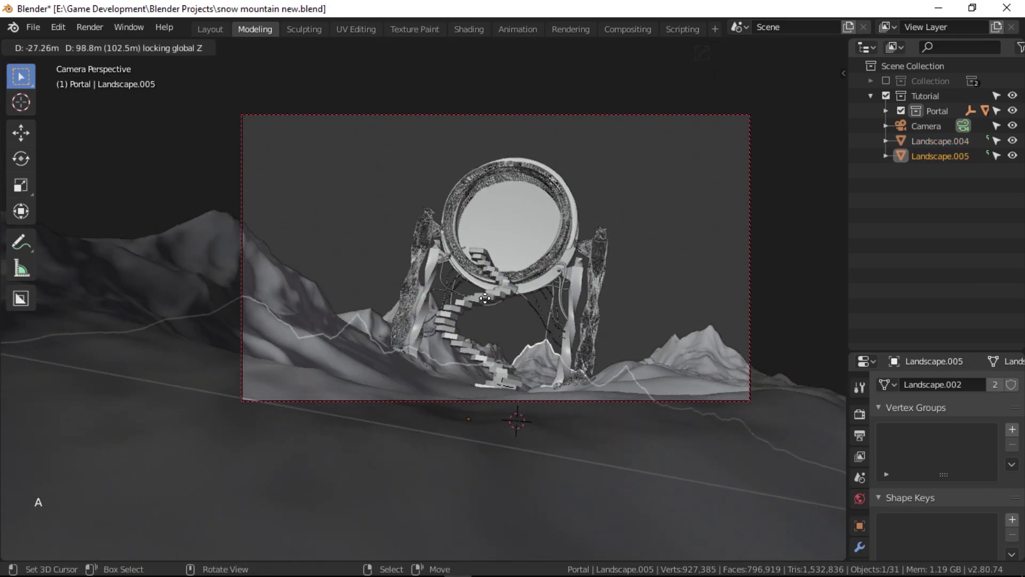
{"action": "left_click", "coordinate": [462, 300]}
{"action": "key", "text": "g"}
{"action": "key", "text": "z"}
{"action": "left_click", "coordinate": [455, 280]}
- Rotate the landscape duplicate freely and scale it up by 1.816
{"action": "key", "text": "r"}
{"action": "key", "text": "r"}
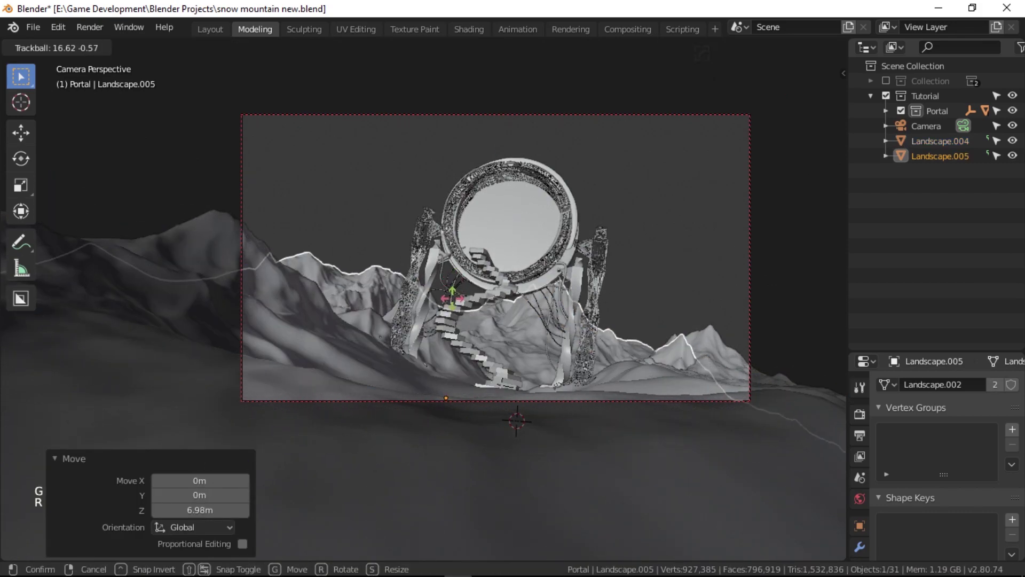
{"action": "left_click", "coordinate": [453, 301]}
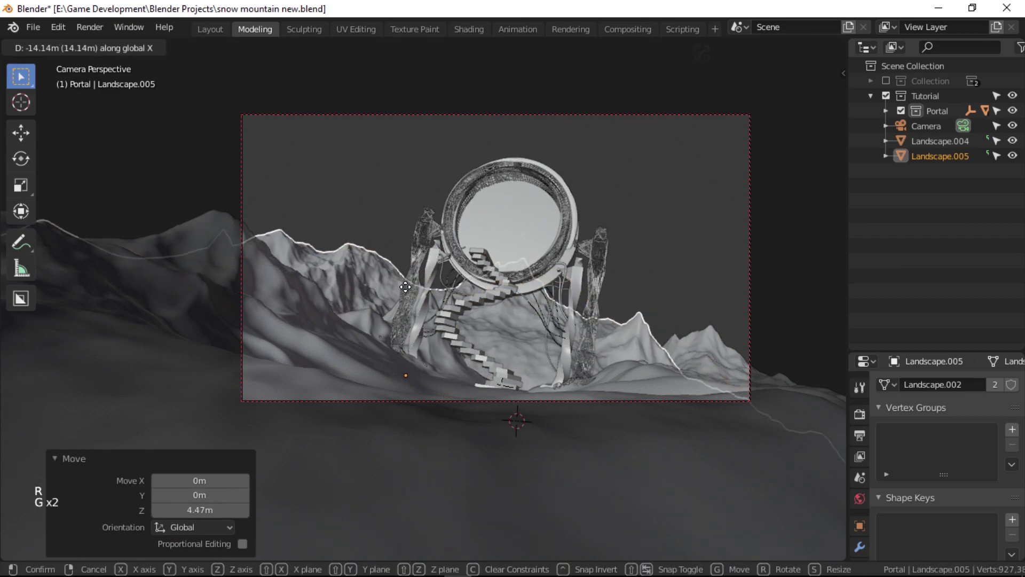
{"action": "key", "text": "s"}
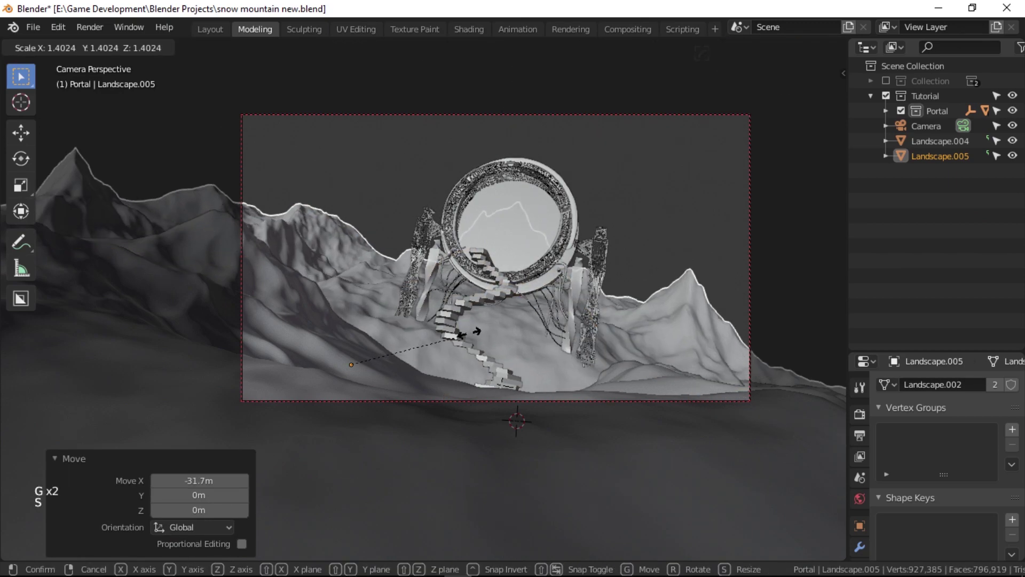
{"action": "left_click", "coordinate": [506, 338]}
- Push the enlarged landscape duplicate far back behind the portal, keeping its height locked
{"action": "key", "text": "g"}
{"action": "key", "text": "shift+z"}
{"action": "right_click", "coordinate": [472, 327]}
{"action": "scroll", "coordinate": [472, 327], "scroll_direction": "down", "scroll_amount": 4}
{"action": "scroll", "coordinate": [466, 398], "scroll_direction": "down", "scroll_amount": 7}
{"action": "middle_click_drag", "start_coordinate": [471, 327], "coordinate": [466, 389]}
{"action": "scroll", "coordinate": [466, 397], "scroll_direction": "down", "scroll_amount": 3}
{"action": "key", "text": "g"}
{"action": "key", "text": "shift+z"}
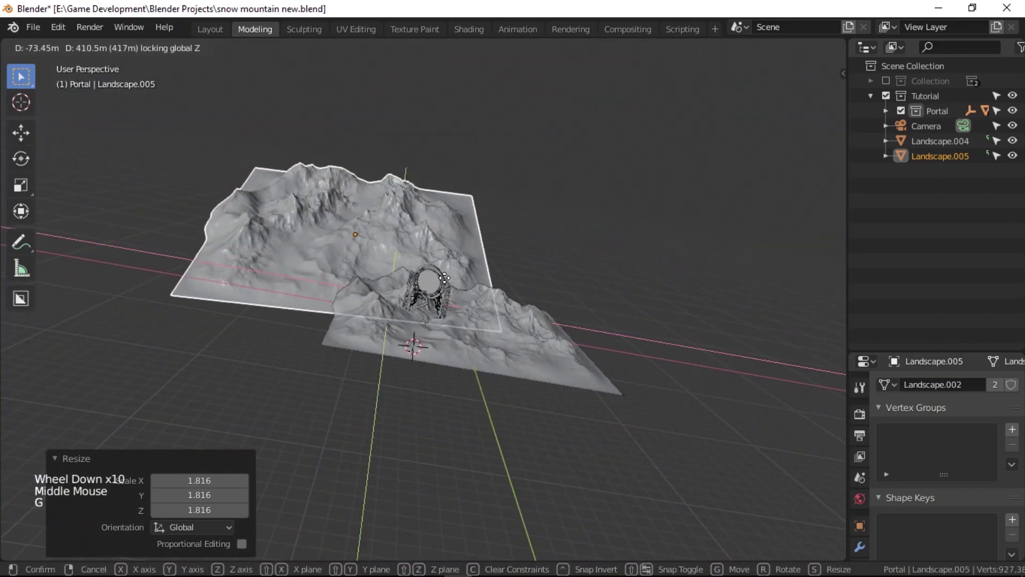
{"action": "left_click", "coordinate": [465, 302]}
{"action": "key", "text": "KP_0"}
{"action": "scroll", "coordinate": [465, 302], "scroll_direction": "up", "scroll_amount": 4}
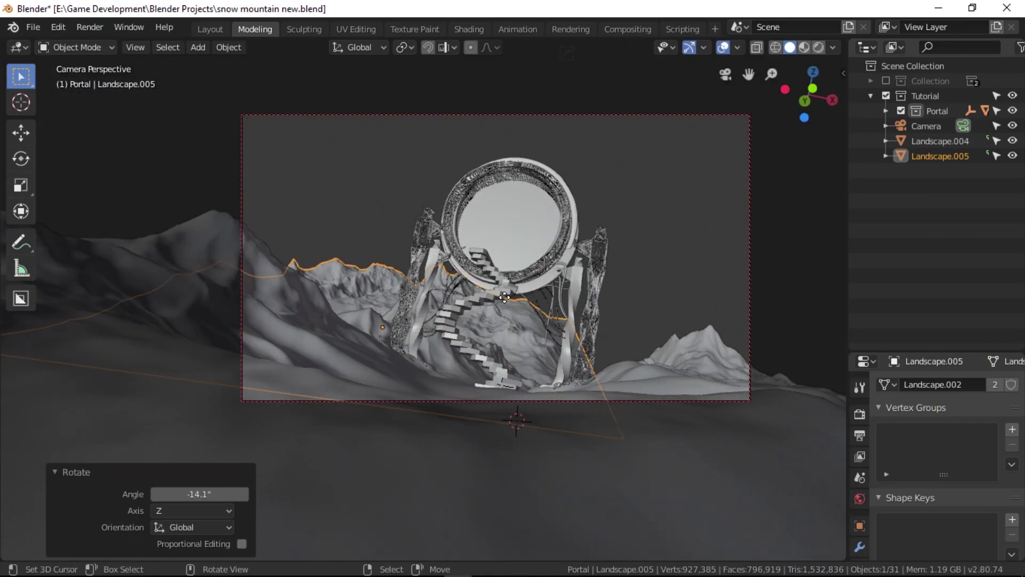
- Refine the rear landscape in the camera view: stretch it 1.026 along Z, shift it along X and rotate it -13.7° about Z
{"action": "left_click", "coordinate": [528, 297]}
{"action": "key", "text": "s"}
{"action": "left_click", "coordinate": [537, 326]}
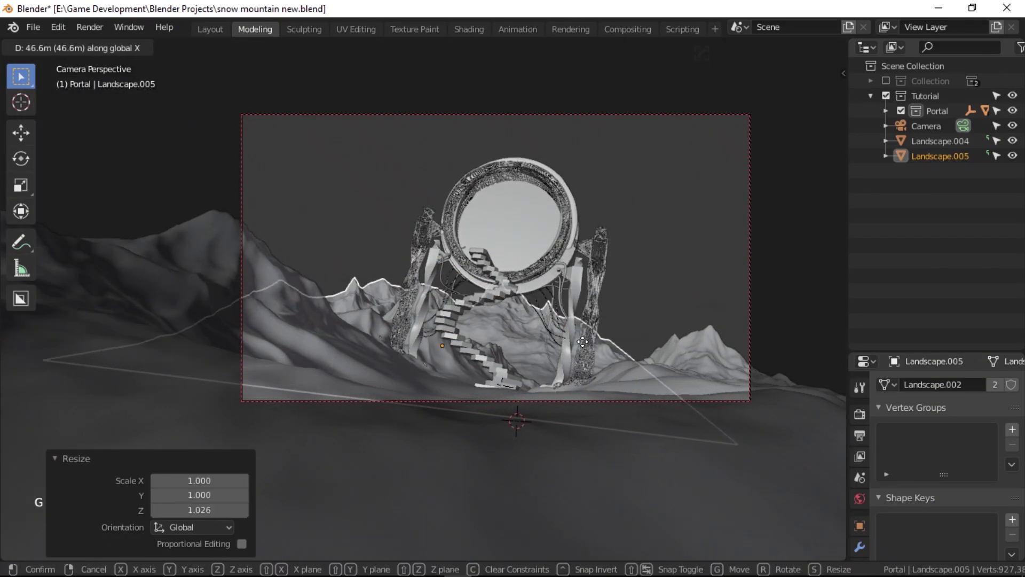
{"action": "left_click", "coordinate": [506, 347]}
{"action": "key", "text": "r"}
{"action": "key", "text": "z"}
{"action": "left_click", "coordinate": [507, 373]}
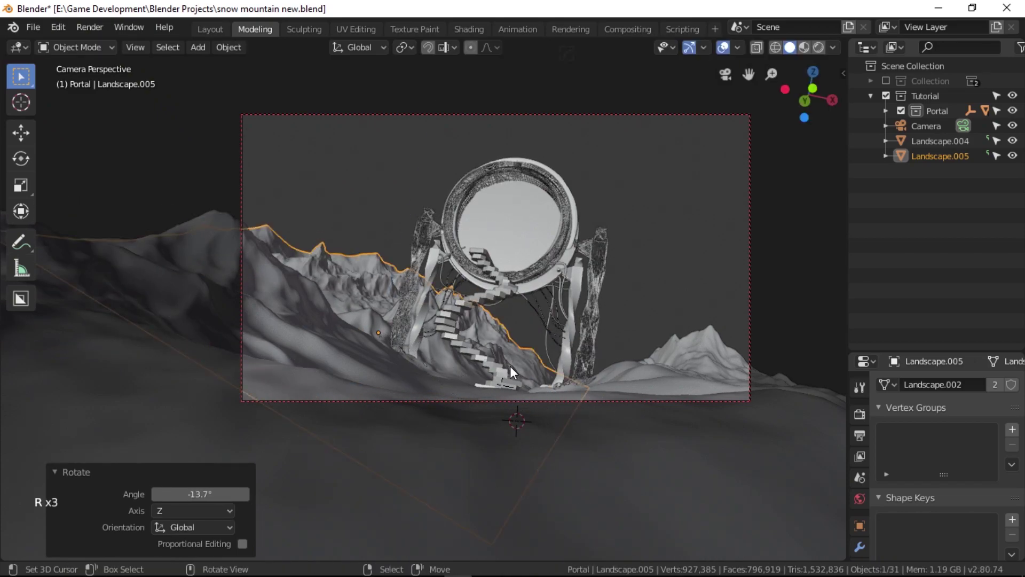
- Make a linked duplicate of the rear landscape and move it about 322 m along X to fill the other side
{"action": "scroll", "coordinate": [524, 364], "scroll_direction": "down", "scroll_amount": 2}
{"action": "middle_click_drag", "start_coordinate": [524, 363], "coordinate": [481, 385]}
{"action": "scroll", "coordinate": [481, 384], "scroll_direction": "down", "scroll_amount": 3}
{"action": "middle_click_drag", "start_coordinate": [480, 385], "coordinate": [460, 363], "text": "shift"}
{"action": "key", "text": "alt+d"}
{"action": "key", "text": "shift+z"}
{"action": "left_click", "coordinate": [600, 358]}
{"action": "key", "text": "g"}
{"action": "key", "text": "x"}
{"action": "left_click", "coordinate": [611, 265]}
- Rotate the second landscape duplicate freely, and turn it about the Z axis in the camera view to vary the ridgeline
{"action": "key", "text": "r"}
{"action": "key", "text": "r"}
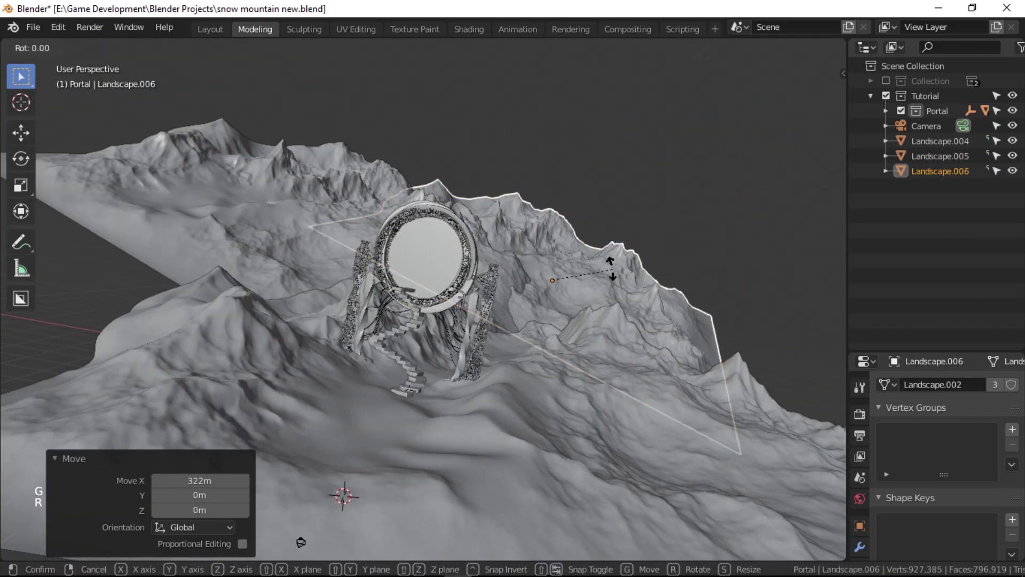
{"action": "left_click", "coordinate": [544, 263]}
{"action": "key", "text": "KP_0"}
{"action": "scroll", "coordinate": [561, 378], "scroll_direction": "up", "scroll_amount": 5}
{"action": "key", "text": "r"}
{"action": "key", "text": "z"}
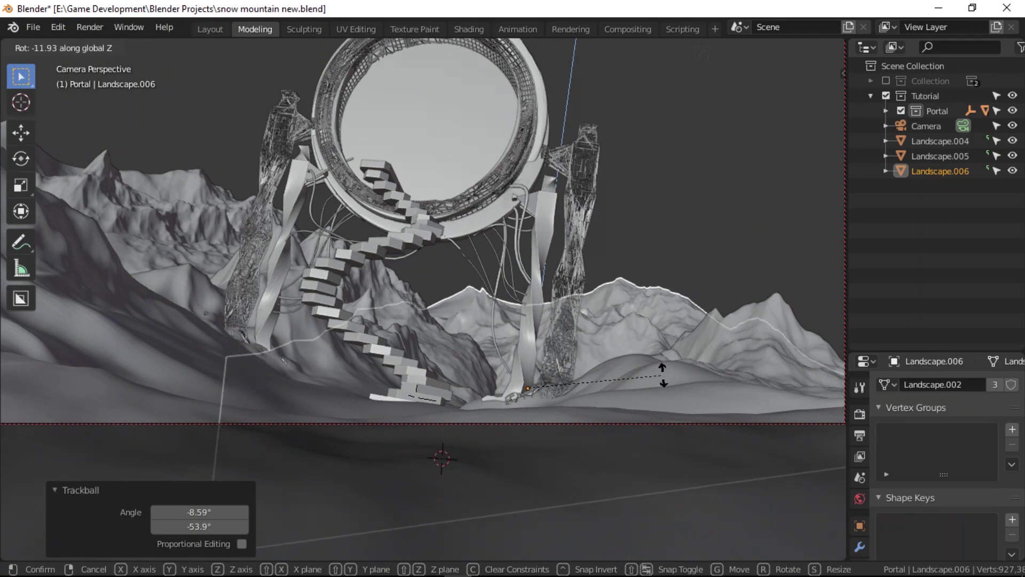
{"action": "left_click", "coordinate": [652, 384]}
{"action": "scroll", "coordinate": [588, 350], "scroll_direction": "down", "scroll_amount": 3}
- Open the Shading workspace, clear the selection and examine the textured landscapes around the portal, ending in the camera view
{"action": "left_click", "coordinate": [469, 28]}
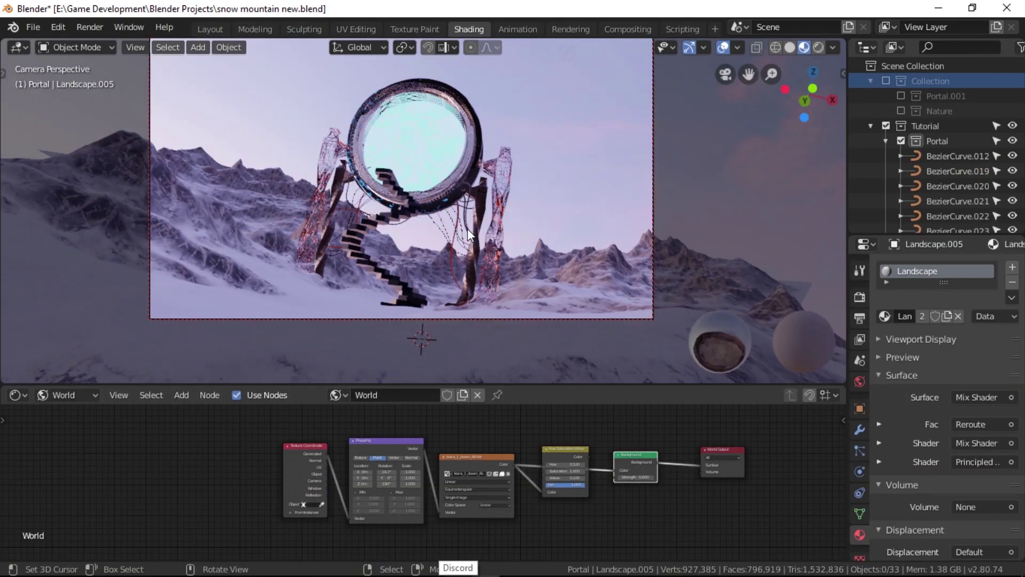
{"action": "key", "text": "a"}
{"action": "key", "text": "alt+a"}
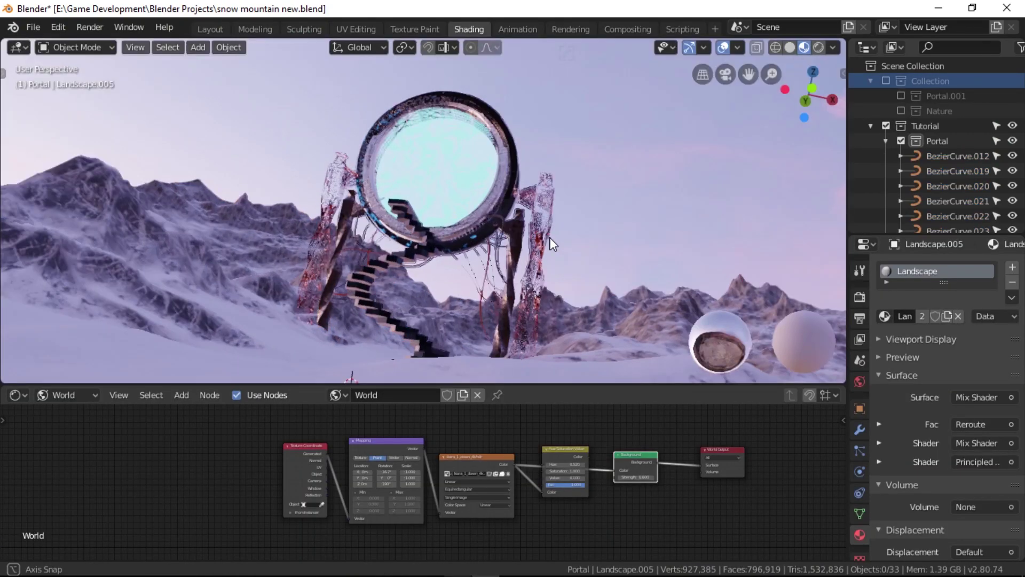
{"action": "middle_click_drag", "start_coordinate": [545, 232], "coordinate": [415, 357]}
{"action": "key", "text": "KP_1"}
{"action": "scroll", "coordinate": [506, 294], "scroll_direction": "down", "scroll_amount": 1}
{"action": "middle_click_drag", "start_coordinate": [506, 293], "coordinate": [431, 283]}
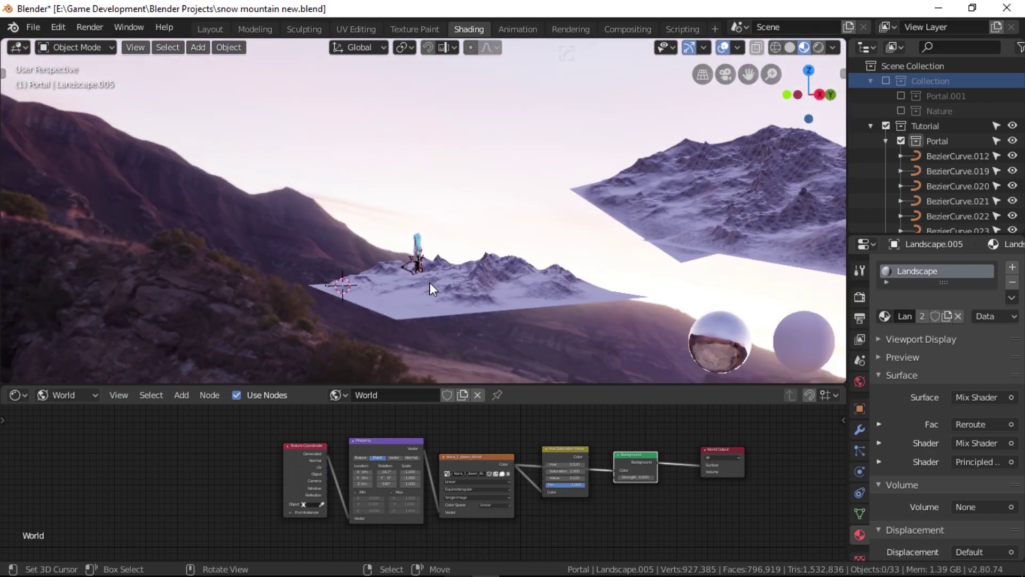
{"action": "key", "text": "KP_0"}
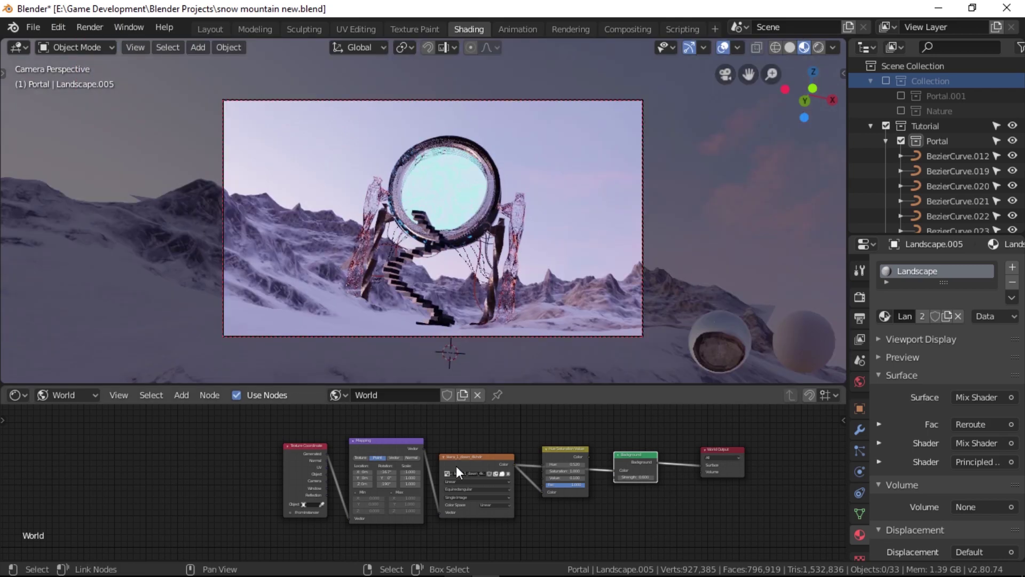
- Examine the World node setup from the Mapping and kiara_1_dawn_4k.hdr nodes through to the World Output
{"action": "scroll", "coordinate": [417, 498], "scroll_direction": "up", "scroll_amount": 5}
{"action": "middle_click_drag", "start_coordinate": [443, 519], "coordinate": [439, 500]}
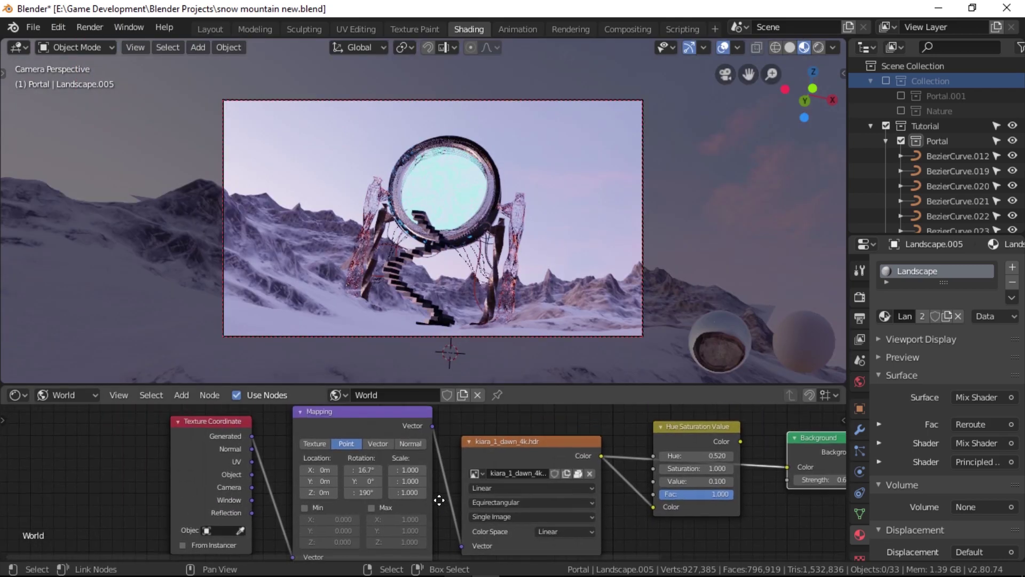
{"action": "scroll", "coordinate": [439, 500], "scroll_direction": "up", "scroll_amount": 2}
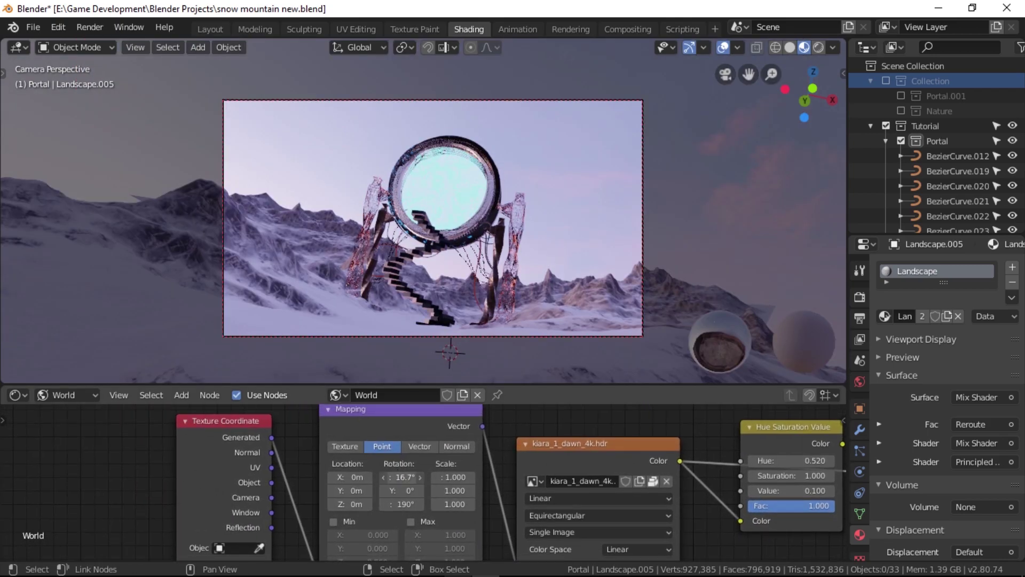
{"action": "mouse_move", "coordinate": [401, 477]}
{"action": "left_mouse_down"}
{"action": "mouse_move", "coordinate": [418, 477]}
{"action": "mouse_move", "coordinate": [359, 477]}
{"action": "mouse_move", "coordinate": [398, 477]}
{"action": "left_mouse_up"}
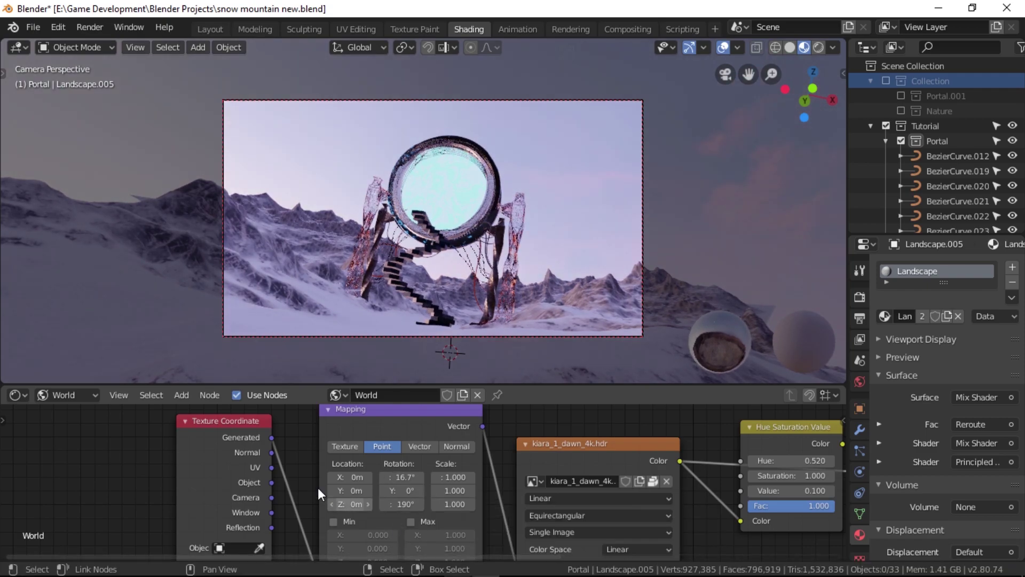
{"action": "middle_click_drag", "start_coordinate": [496, 528], "coordinate": [450, 506]}
{"action": "scroll", "coordinate": [554, 471], "scroll_direction": "up", "scroll_amount": 1}
{"action": "middle_click_drag", "start_coordinate": [554, 471], "coordinate": [383, 521]}
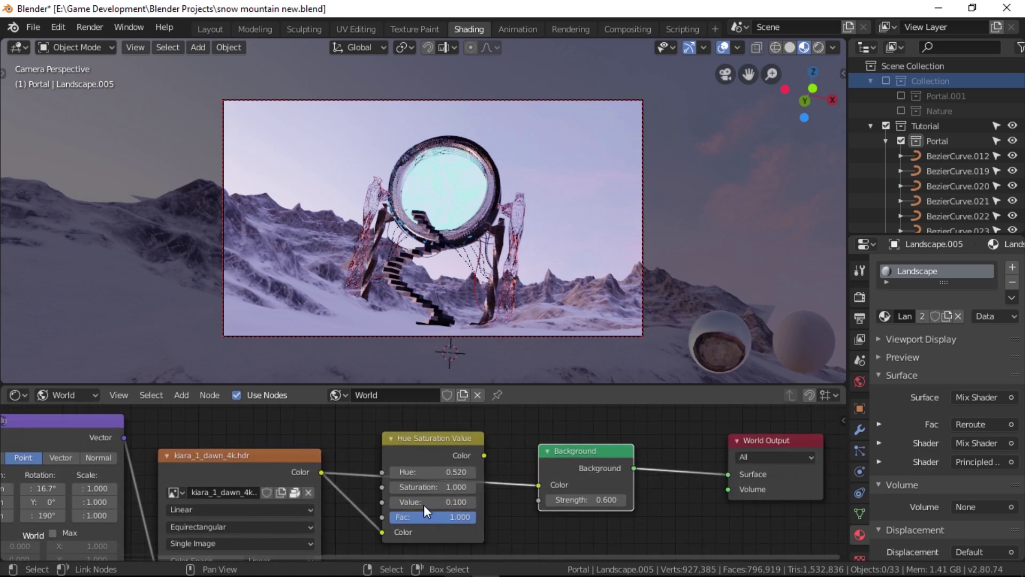
- Preview the Hue Saturation Value node, restore the Background output, and link the Hue Saturation Value colour into the Background colour
{"action": "left_click", "coordinate": [434, 451], "text": "ctrl+shift"}
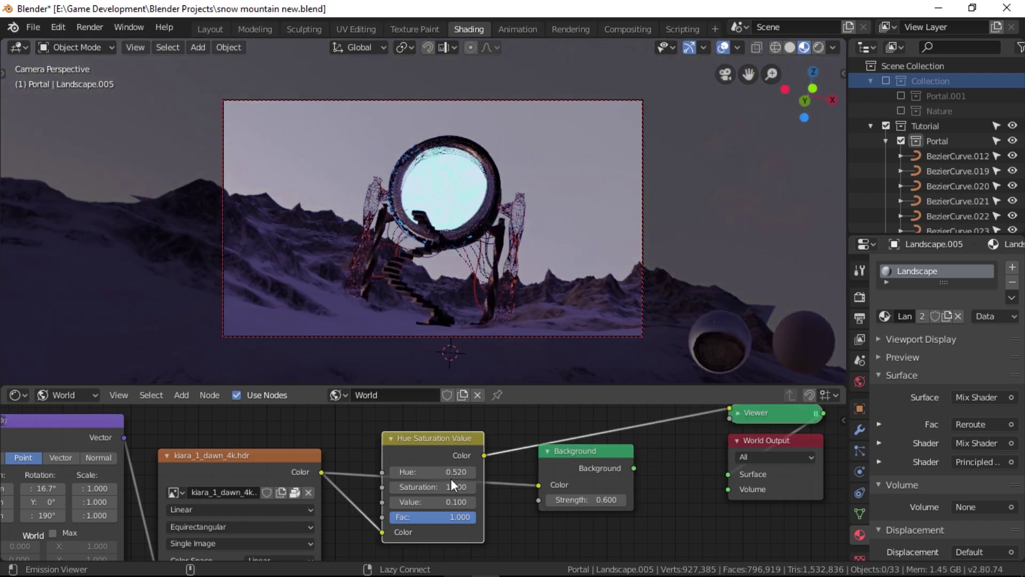
{"action": "left_click", "coordinate": [575, 459], "text": "ctrl+shift"}
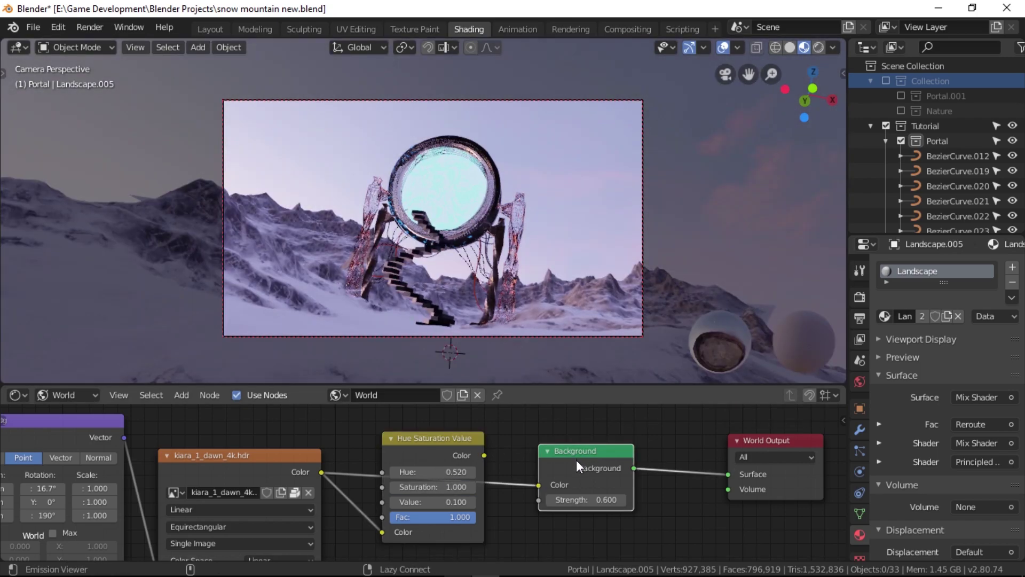
{"action": "left_click_drag", "start_coordinate": [549, 486], "coordinate": [569, 338]}
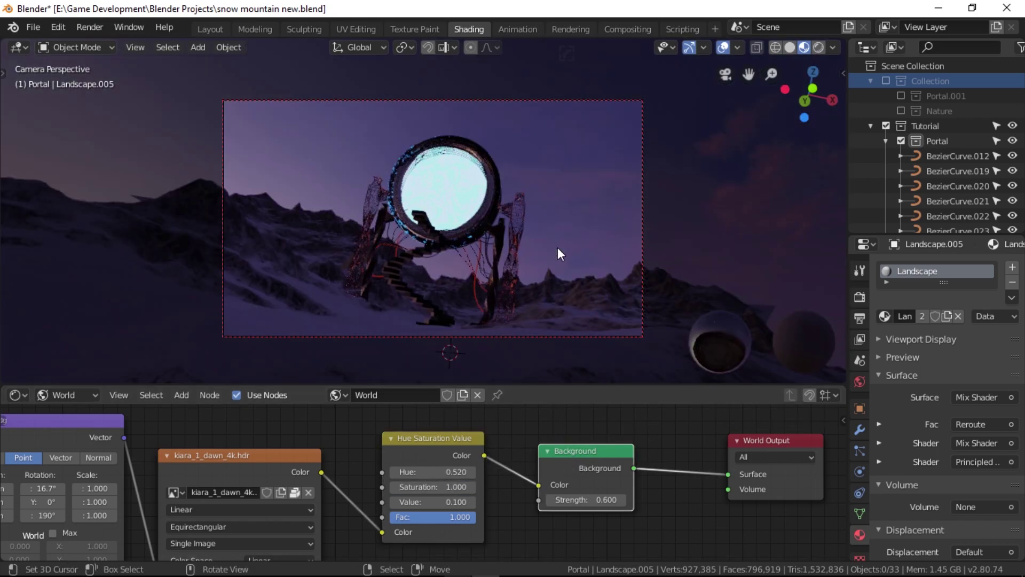
{"action": "middle_click_drag", "start_coordinate": [558, 248], "coordinate": [591, 304]}
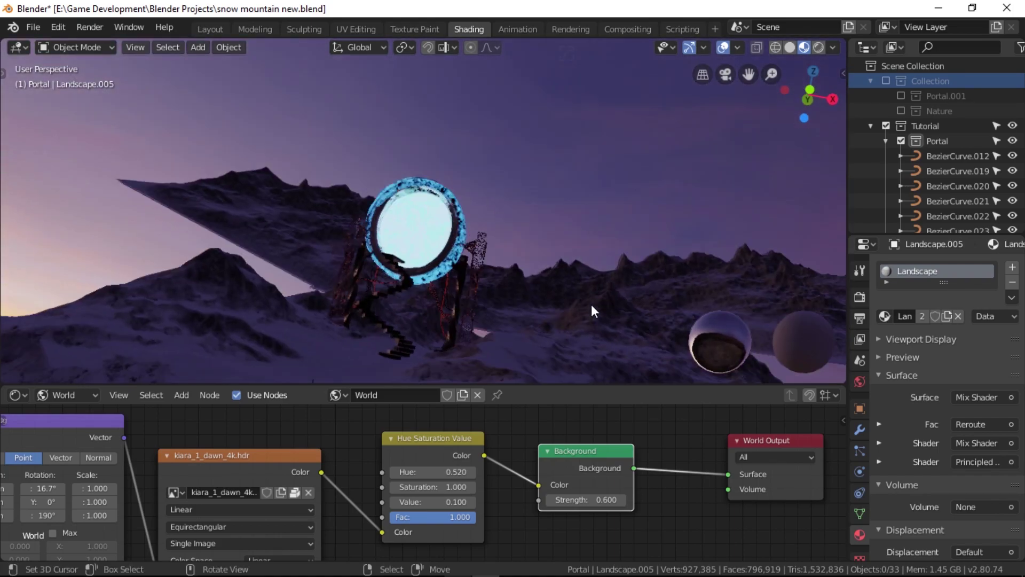
{"action": "key", "text": "KP_0"}
{"action": "scroll", "coordinate": [590, 306], "scroll_direction": "up", "scroll_amount": 4}
{"action": "scroll", "coordinate": [587, 317], "scroll_direction": "down", "scroll_amount": 1}
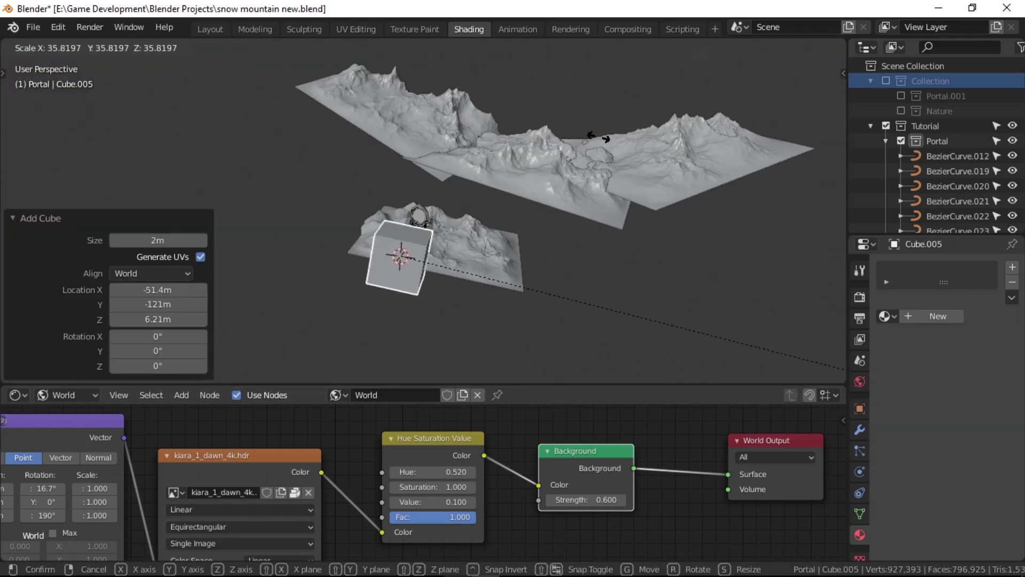
- Scale the new cube by 500 and move it along the Y axis so it encloses the landscapes and portal
{"action": "type", "text": "0"}
{"action": "key", "text": "Return"}
{"action": "scroll", "coordinate": [592, 281], "scroll_direction": "up", "scroll_amount": 6}
{"action": "middle_click_drag", "start_coordinate": [592, 282], "coordinate": [620, 284]}
{"action": "key", "text": "g"}
{"action": "key", "text": "y"}
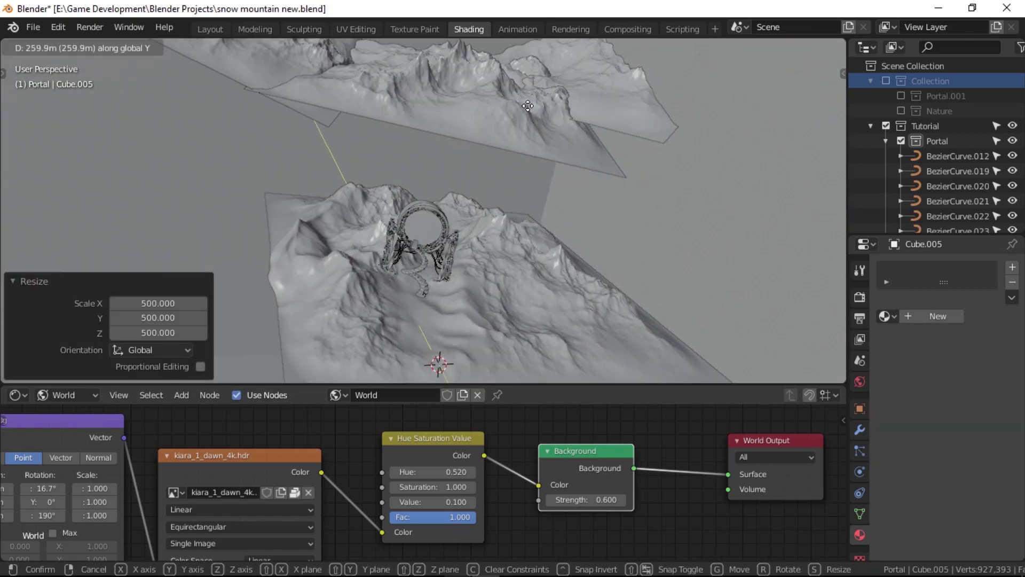
{"action": "left_click", "coordinate": [623, 237]}
{"action": "key", "text": "KP_0"}
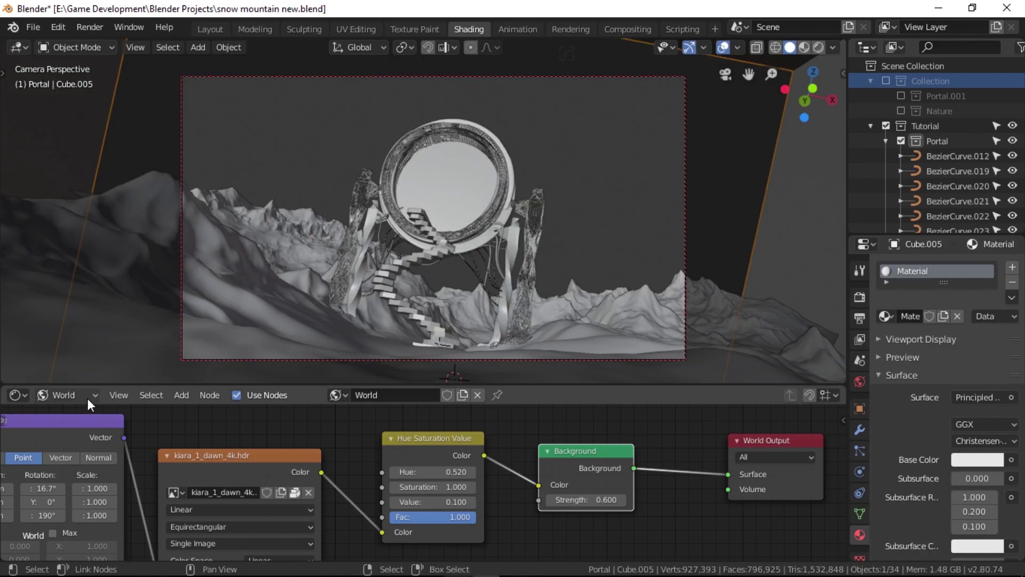
- Switch the shader editor to the cube's object material and add a Principled Volume node to it
{"action": "left_click", "coordinate": [85, 396]}
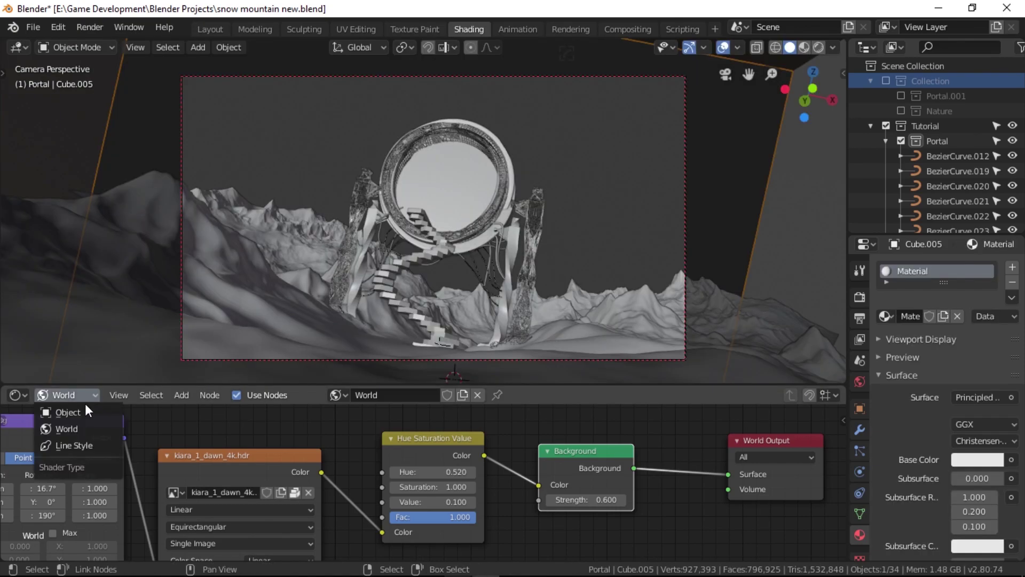
{"action": "left_click", "coordinate": [77, 407]}
{"action": "key", "text": "shift+a"}
{"action": "mouse_move", "coordinate": [368, 452]}
{"action": "left_click", "coordinate": [473, 319]}
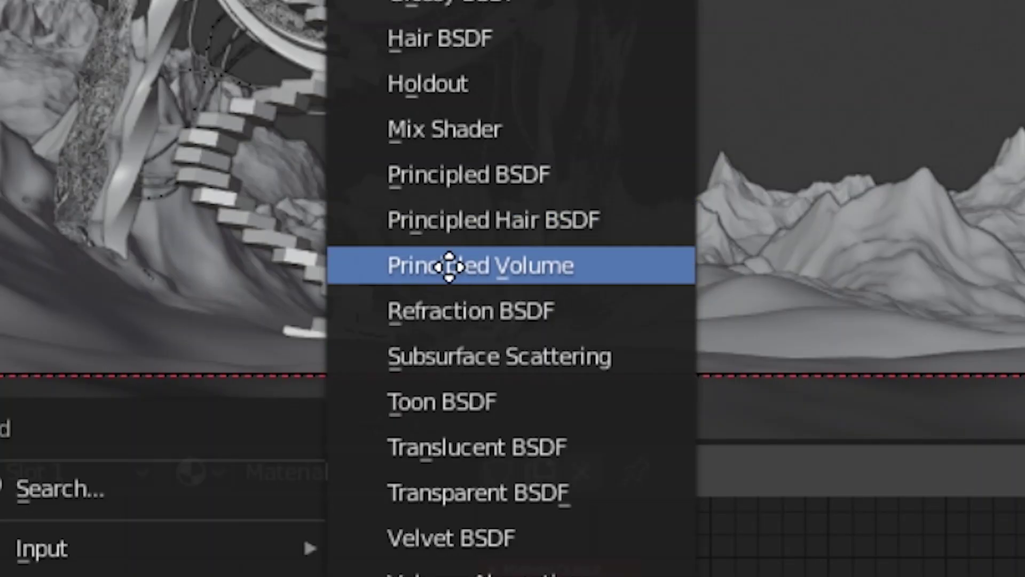
{"action": "left_click", "coordinate": [111, 576]}
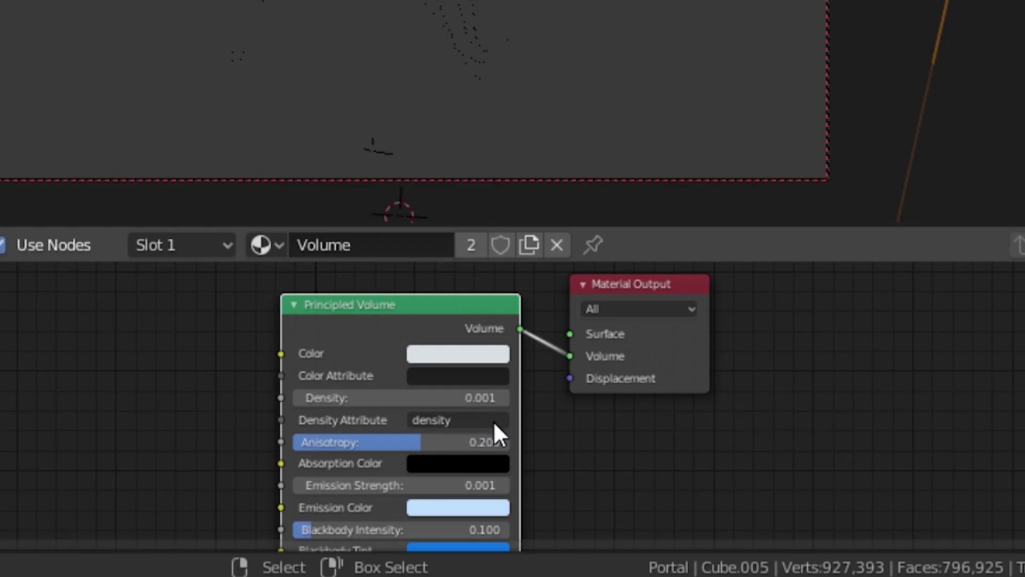
- Examine the Volume material's Principled Volume settings, from Color and Density through to the Blackbody values, and its link to Material Output
{"action": "scroll", "coordinate": [492, 421], "scroll_direction": "up", "scroll_amount": 1}
{"action": "scroll", "coordinate": [571, 391], "scroll_direction": "up", "scroll_amount": 1}
{"action": "middle_click_drag", "start_coordinate": [572, 391], "coordinate": [368, 408]}
{"action": "scroll", "coordinate": [552, 453], "scroll_direction": "up", "scroll_amount": 1}
{"action": "scroll", "coordinate": [497, 443], "scroll_direction": "down", "scroll_amount": 1}
{"action": "scroll", "coordinate": [526, 425], "scroll_direction": "down", "scroll_amount": 1}
{"action": "middle_click_drag", "start_coordinate": [531, 424], "coordinate": [565, 252]}
{"action": "middle_click_drag", "start_coordinate": [480, 376], "coordinate": [440, 551]}
{"action": "scroll", "coordinate": [488, 471], "scroll_direction": "down", "scroll_amount": 1}
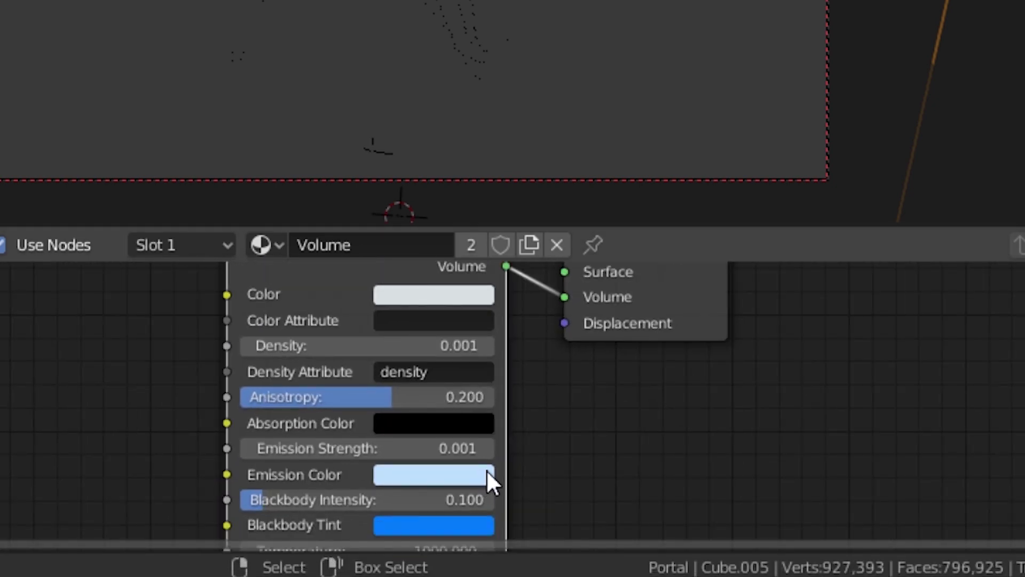
{"action": "middle_click_drag", "start_coordinate": [508, 399], "coordinate": [507, 465]}
{"action": "scroll", "coordinate": [508, 433], "scroll_direction": "down", "scroll_amount": 1}
{"action": "scroll", "coordinate": [544, 424], "scroll_direction": "down", "scroll_amount": 1}
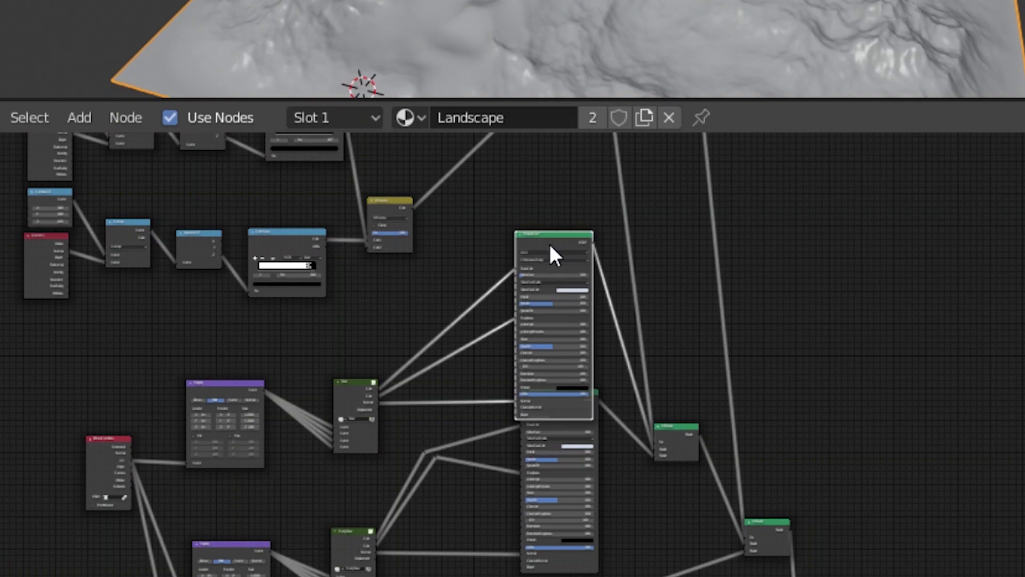
- Move the upper Principled BSDF node clear of the one beneath it and examine the full Landscape material node tree
{"action": "left_click_drag", "start_coordinate": [550, 246], "coordinate": [556, 195]}
{"action": "middle_click_drag", "start_coordinate": [581, 408], "coordinate": [550, 174]}
{"action": "key", "text": "a"}
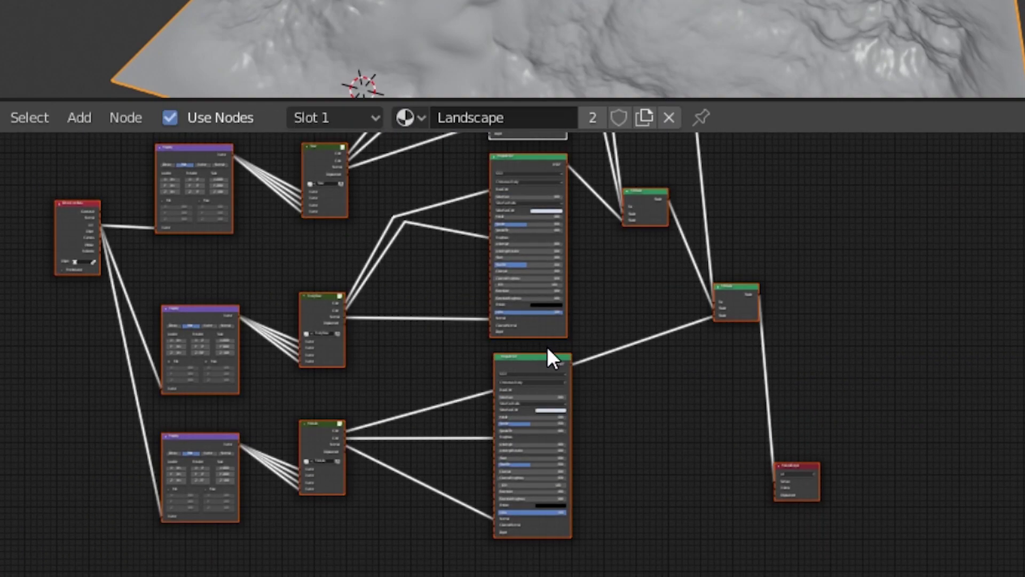
{"action": "key", "text": "alt+a"}
{"action": "middle_click_drag", "start_coordinate": [559, 313], "coordinate": [610, 389]}
{"action": "scroll", "coordinate": [589, 378], "scroll_direction": "down", "scroll_amount": 3}
{"action": "scroll", "coordinate": [589, 380], "scroll_direction": "down", "scroll_amount": 1}
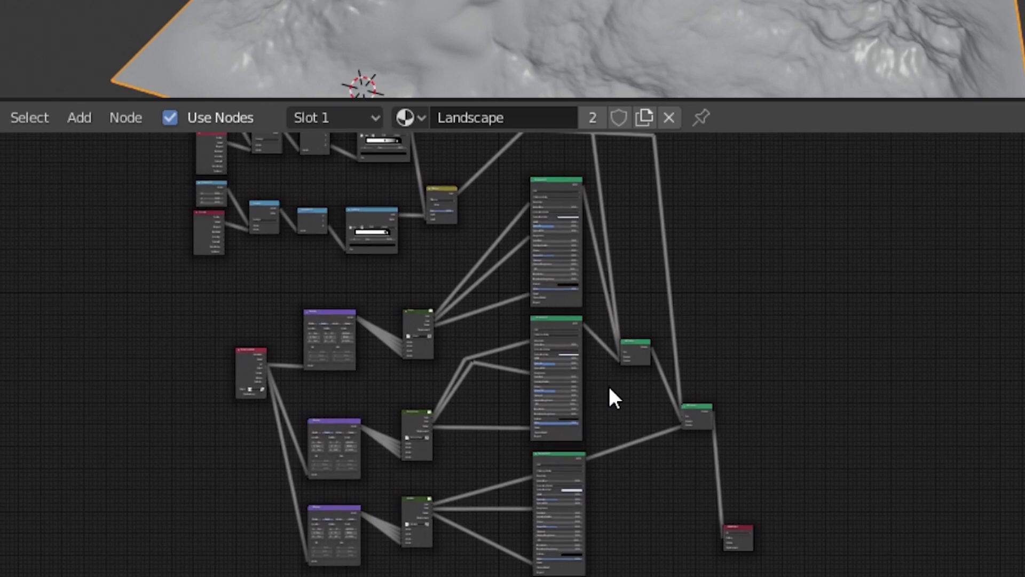
{"action": "scroll", "coordinate": [550, 379], "scroll_direction": "down", "scroll_amount": 1}
{"action": "middle_click_drag", "start_coordinate": [550, 379], "coordinate": [590, 420]}
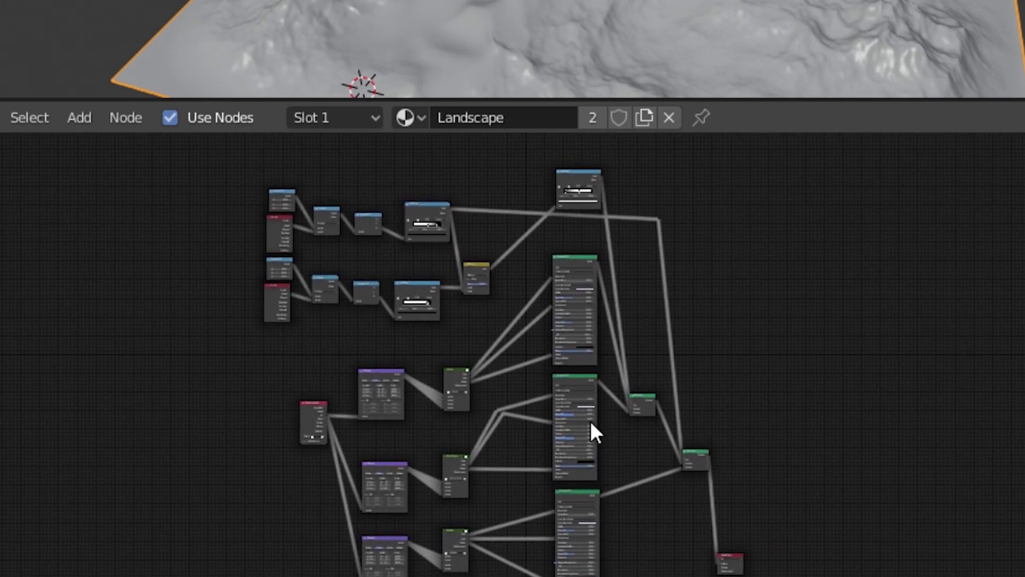
- Examine the Texture Coordinate and Mapping nodes that feed the Snow group in the Landscape material
{"action": "scroll", "coordinate": [529, 373], "scroll_direction": "up", "scroll_amount": 1}
{"action": "scroll", "coordinate": [532, 363], "scroll_direction": "up", "scroll_amount": 3}
{"action": "middle_click_drag", "start_coordinate": [535, 355], "coordinate": [709, 232]}
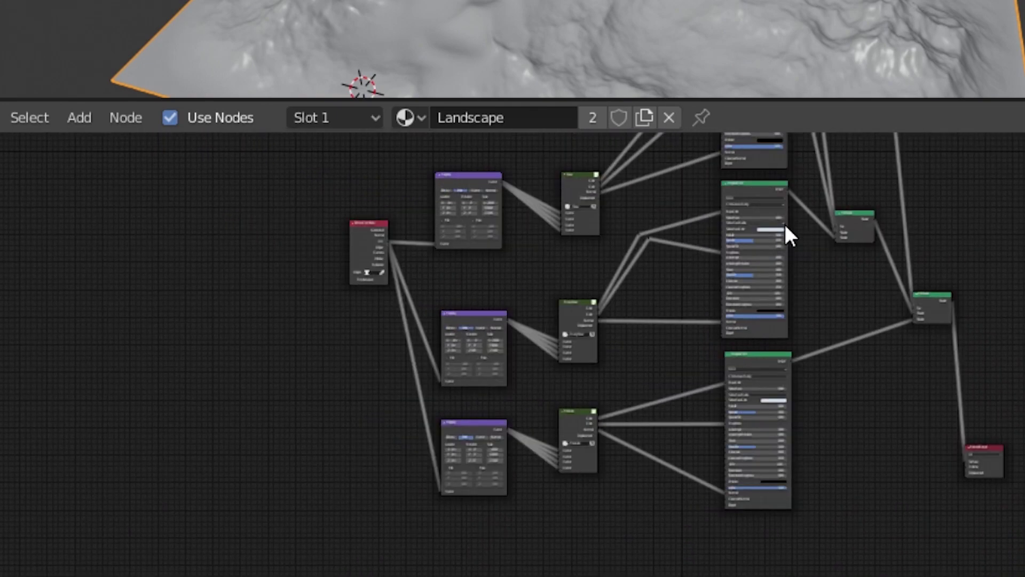
{"action": "middle_click_drag", "start_coordinate": [722, 298], "coordinate": [565, 398]}
{"action": "left_click", "coordinate": [319, 278]}
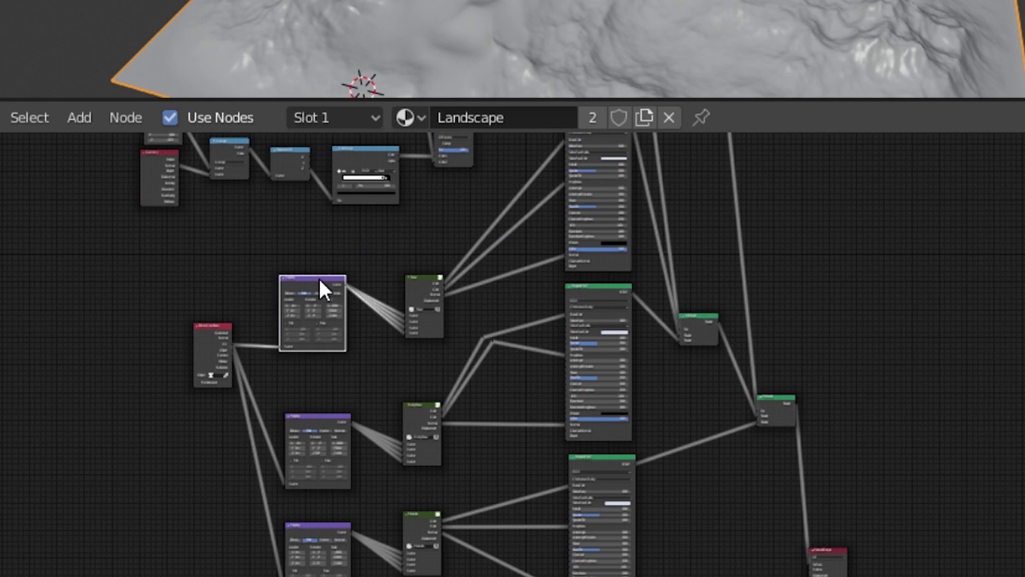
{"action": "scroll", "coordinate": [319, 281], "scroll_direction": "up", "scroll_amount": 2}
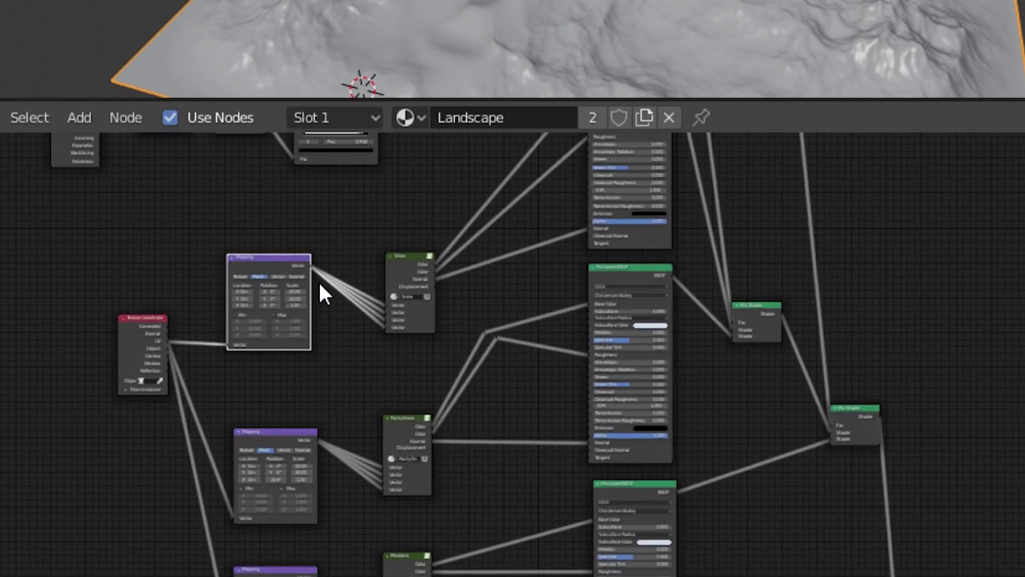
{"action": "middle_click_drag", "start_coordinate": [288, 327], "coordinate": [428, 357]}
{"action": "scroll", "coordinate": [430, 357], "scroll_direction": "up", "scroll_amount": 3}
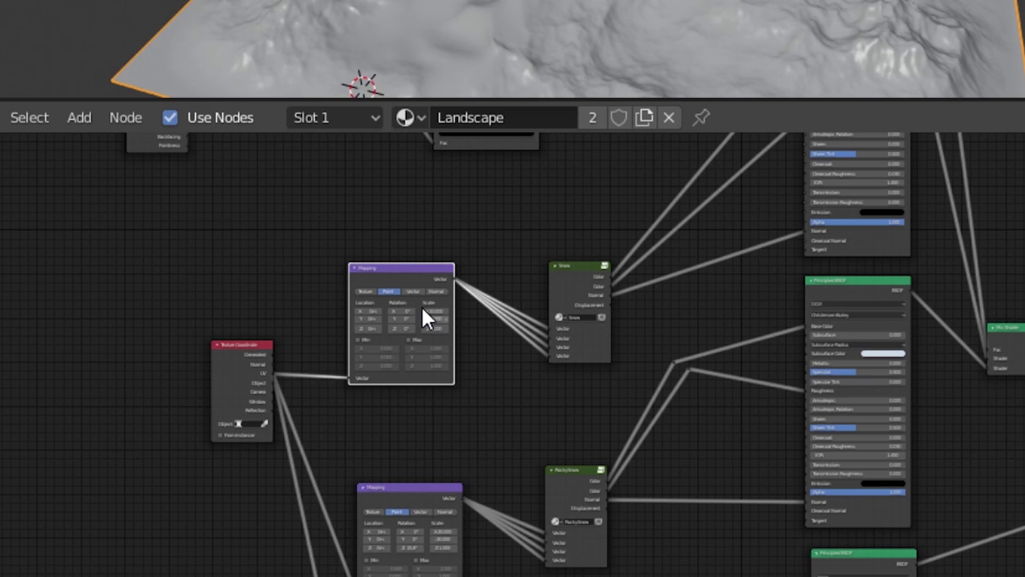
{"action": "scroll", "coordinate": [399, 287], "scroll_direction": "up", "scroll_amount": 4}
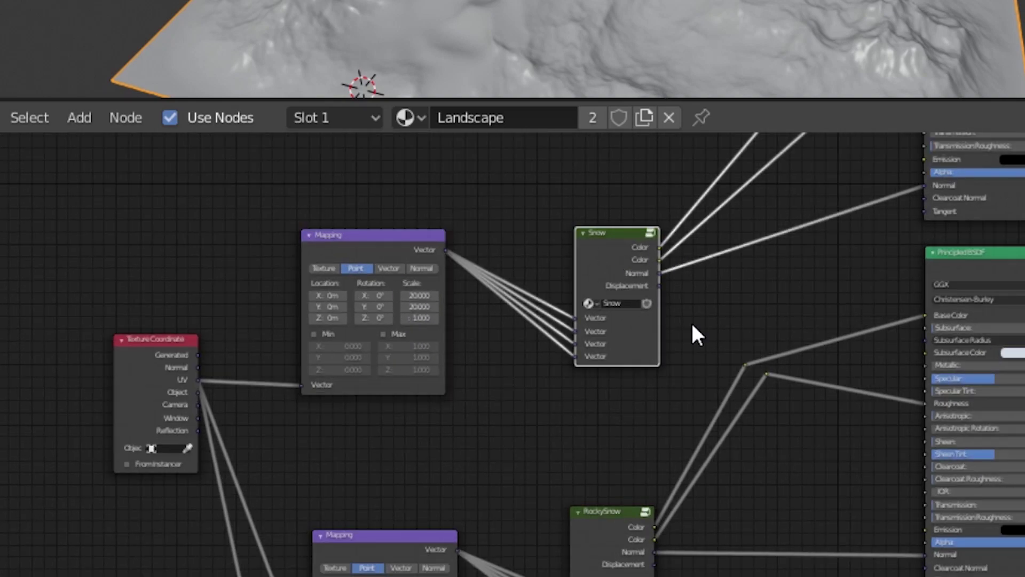
- Look inside the Snow node group at its SnowRough textures and outputs, and return to the main node tree
{"action": "key", "text": "Tab"}
{"action": "scroll", "coordinate": [701, 328], "scroll_direction": "down", "scroll_amount": 4}
{"action": "scroll", "coordinate": [750, 332], "scroll_direction": "up", "scroll_amount": 8}
{"action": "middle_click_drag", "start_coordinate": [750, 327], "coordinate": [688, 383]}
{"action": "scroll", "coordinate": [691, 433], "scroll_direction": "down", "scroll_amount": 1}
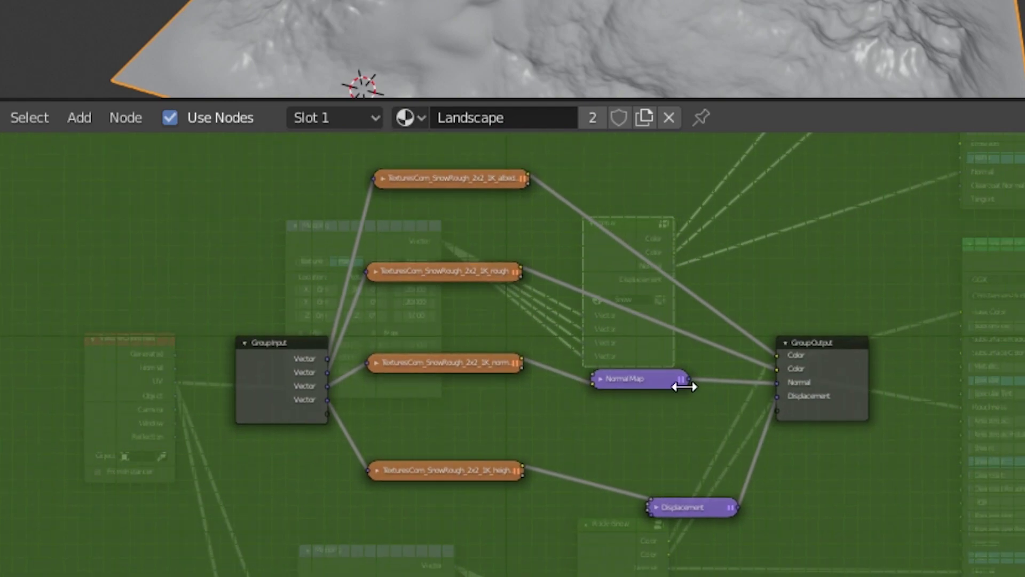
{"action": "key", "text": "Tab"}
- Examine the Principled BSDF node fed by the Snow group and trace its links back to that group
{"action": "scroll", "coordinate": [736, 373], "scroll_direction": "down", "scroll_amount": 2}
{"action": "middle_click_drag", "start_coordinate": [753, 357], "coordinate": [500, 174]}
{"action": "middle_click_drag", "start_coordinate": [716, 347], "coordinate": [771, 322]}
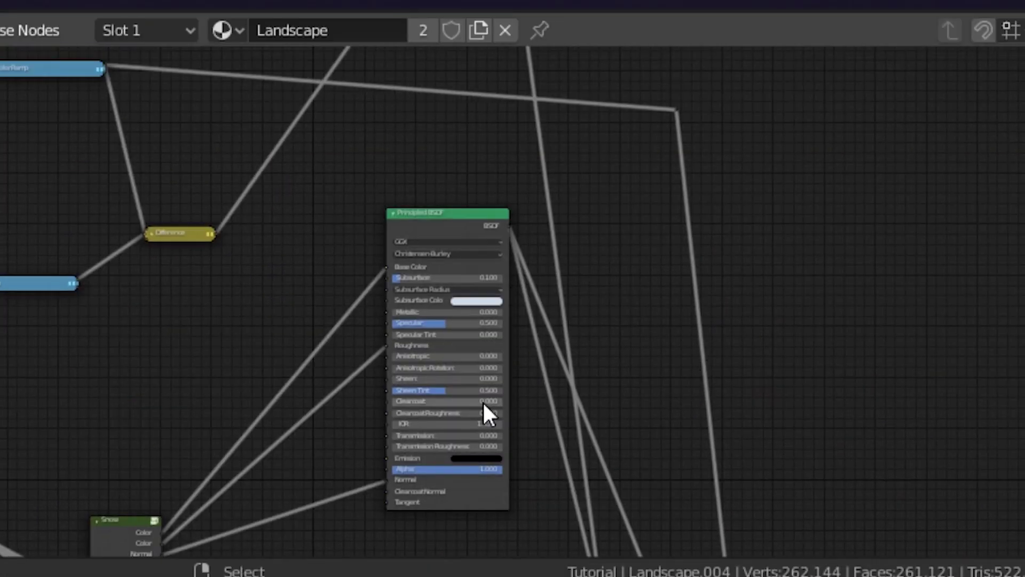
{"action": "scroll", "coordinate": [483, 403], "scroll_direction": "up", "scroll_amount": 4}
{"action": "middle_click_drag", "start_coordinate": [526, 363], "coordinate": [683, 124]}
{"action": "scroll", "coordinate": [459, 301], "scroll_direction": "down", "scroll_amount": 4}
{"action": "scroll", "coordinate": [466, 313], "scroll_direction": "up", "scroll_amount": 6}
{"action": "middle_click_drag", "start_coordinate": [364, 309], "coordinate": [552, 257]}
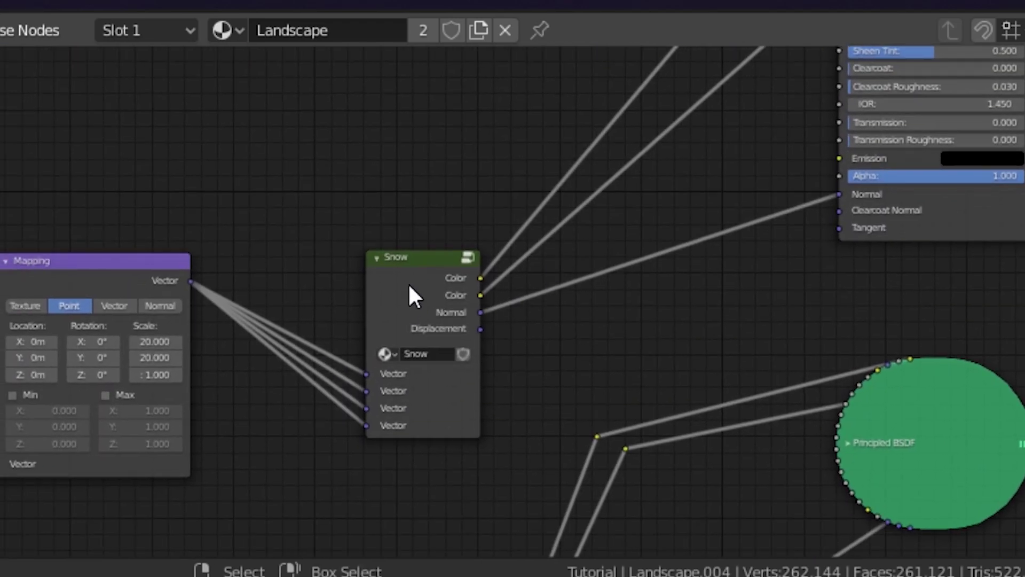
- Reopen the Snow node group and examine its albedo, roughness, normal and height texture nodes
{"action": "left_click", "coordinate": [470, 257]}
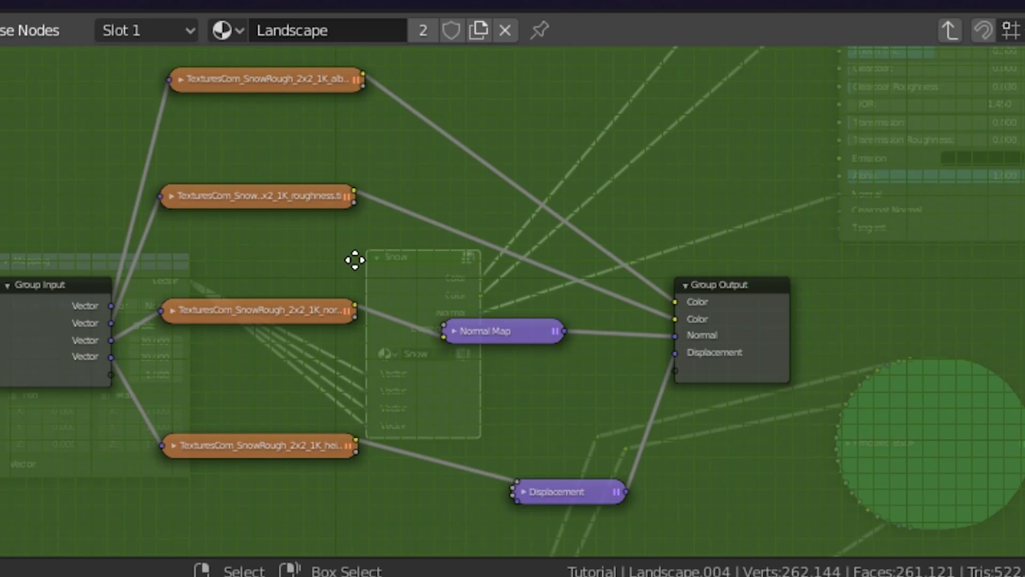
{"action": "middle_click_drag", "start_coordinate": [355, 260], "coordinate": [477, 332]}
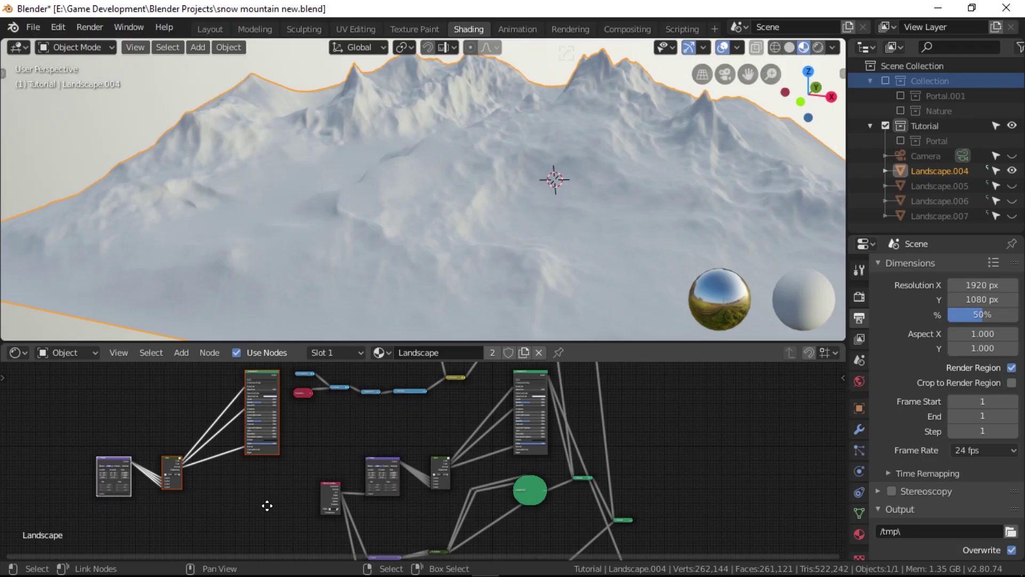
{"action": "middle_click_drag", "start_coordinate": [267, 504], "coordinate": [348, 445]}
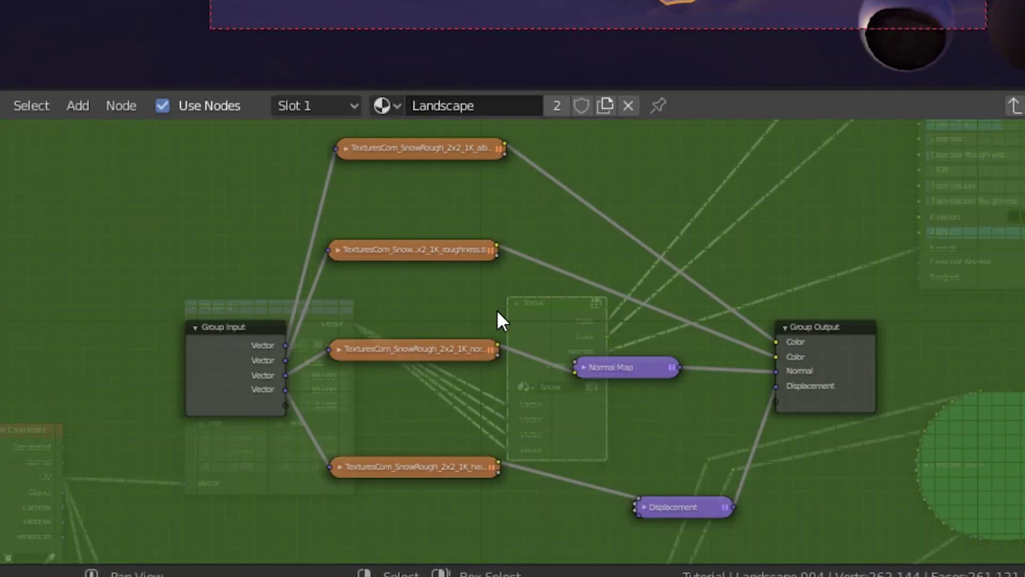
{"action": "middle_click_drag", "start_coordinate": [499, 320], "coordinate": [662, 318]}
{"action": "scroll", "coordinate": [614, 373], "scroll_direction": "up", "scroll_amount": 2}
{"action": "middle_click_drag", "start_coordinate": [703, 249], "coordinate": [574, 246]}
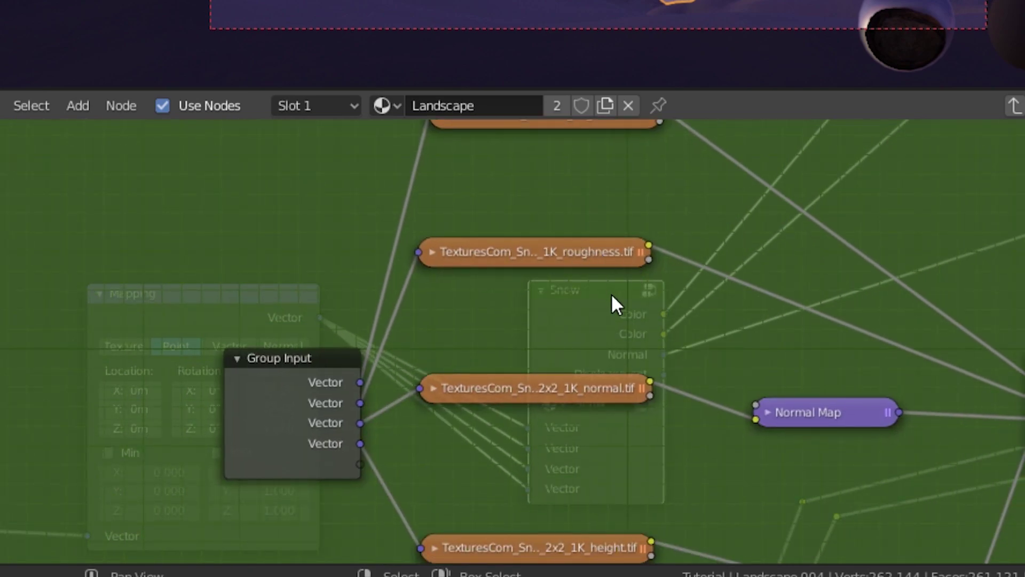
{"action": "middle_click_drag", "start_coordinate": [591, 395], "coordinate": [561, 283]}
{"action": "middle_click_drag", "start_coordinate": [572, 424], "coordinate": [561, 344]}
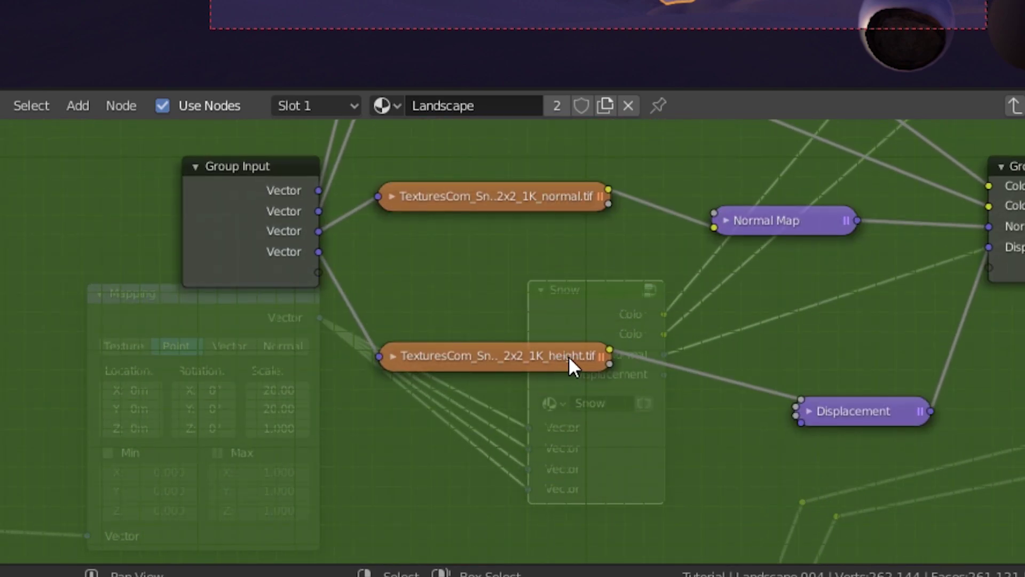
{"action": "middle_click_drag", "start_coordinate": [653, 334], "coordinate": [519, 368]}
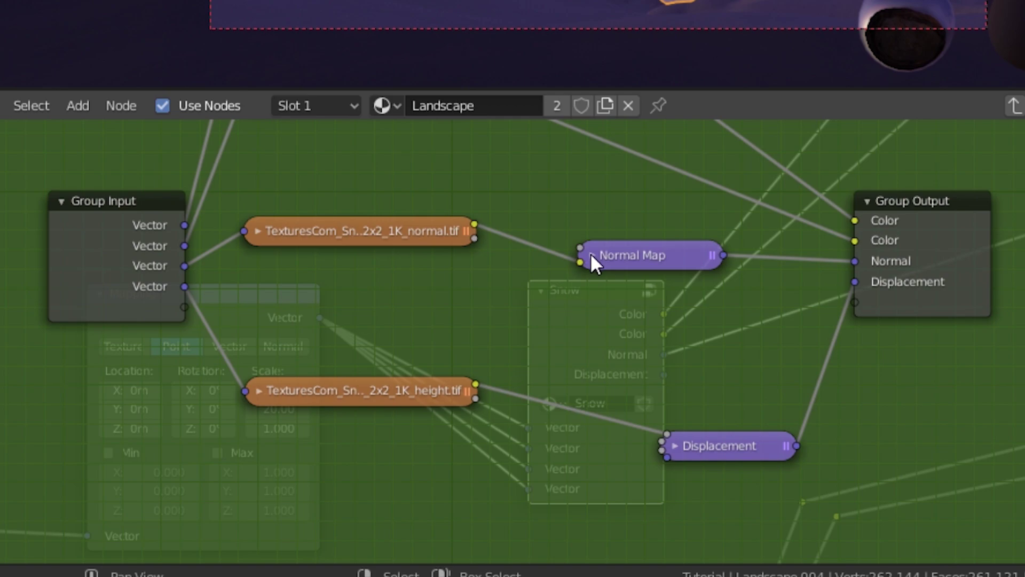
- Inspect the Normal Map and Displacement nodes inside the Snow group and exit the group
{"action": "left_click", "coordinate": [590, 253]}
{"action": "key", "text": "h"}
{"action": "middle_click_drag", "start_coordinate": [702, 447], "coordinate": [635, 399]}
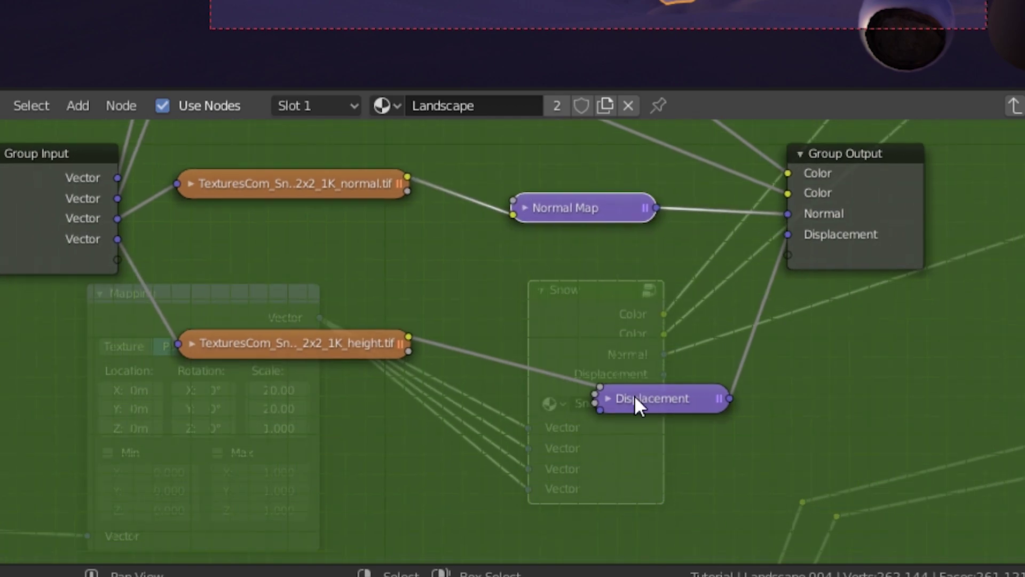
{"action": "left_click", "coordinate": [607, 399]}
{"action": "key", "text": "Tab"}
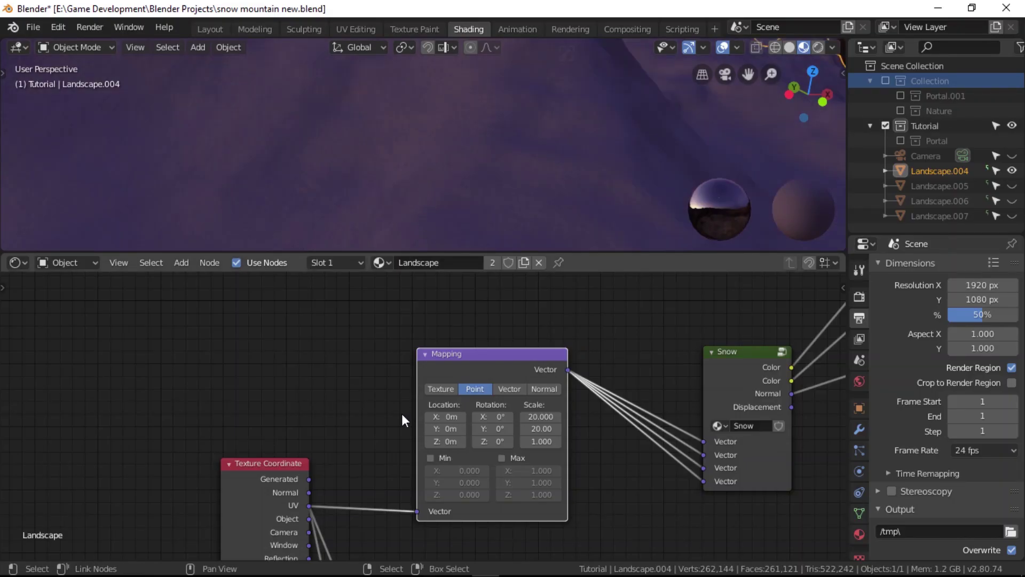
- View the landscape from the top in orthographic projection, enter Edit Mode and open the UV mapping options
{"action": "middle_click_drag", "start_coordinate": [211, 351], "coordinate": [235, 389]}
{"action": "scroll", "coordinate": [403, 447], "scroll_direction": "up", "scroll_amount": 3}
{"action": "middle_click_drag", "start_coordinate": [415, 437], "coordinate": [432, 393]}
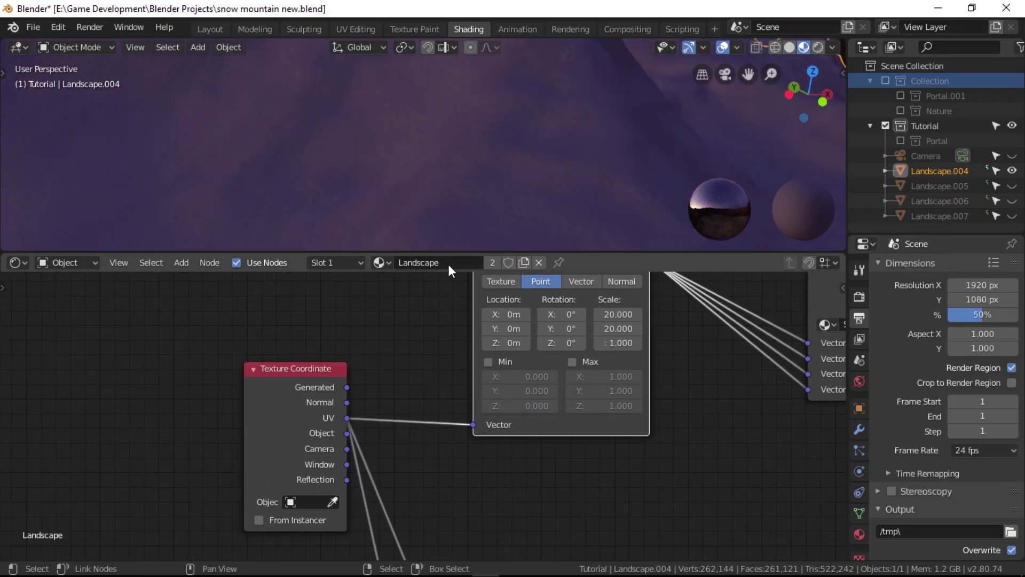
{"action": "scroll", "coordinate": [437, 197], "scroll_direction": "down", "scroll_amount": 6}
{"action": "middle_click_drag", "start_coordinate": [466, 179], "coordinate": [467, 169]}
{"action": "key", "text": "KP_5"}
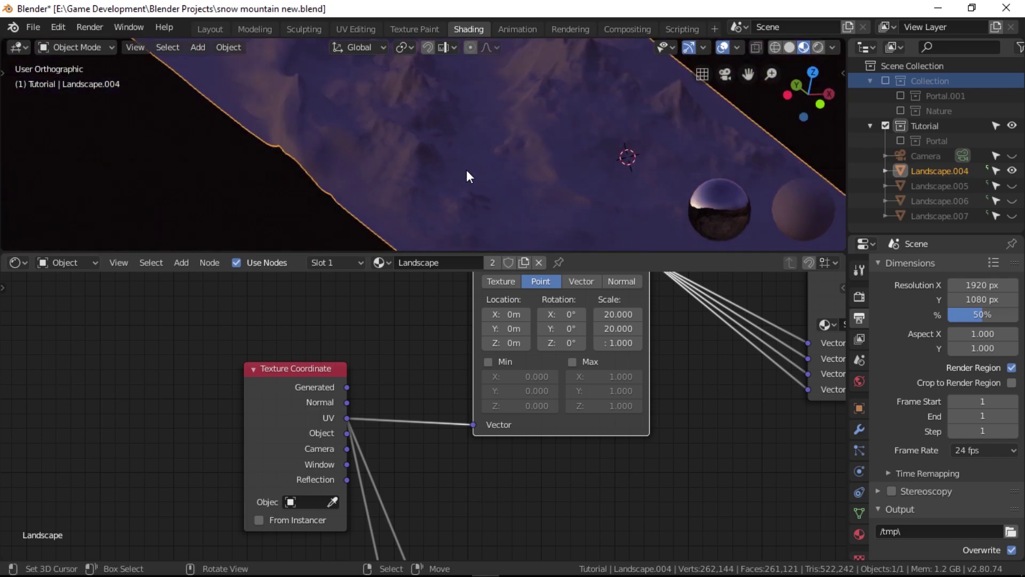
{"action": "key", "text": "KP_7"}
{"action": "scroll", "coordinate": [492, 170], "scroll_direction": "down", "scroll_amount": 4}
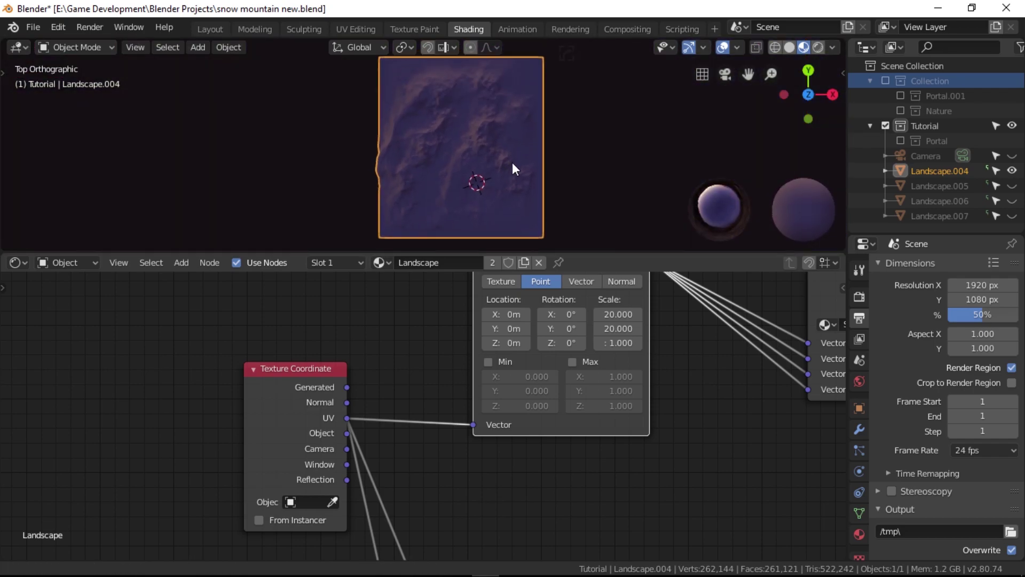
{"action": "key", "text": "Tab"}
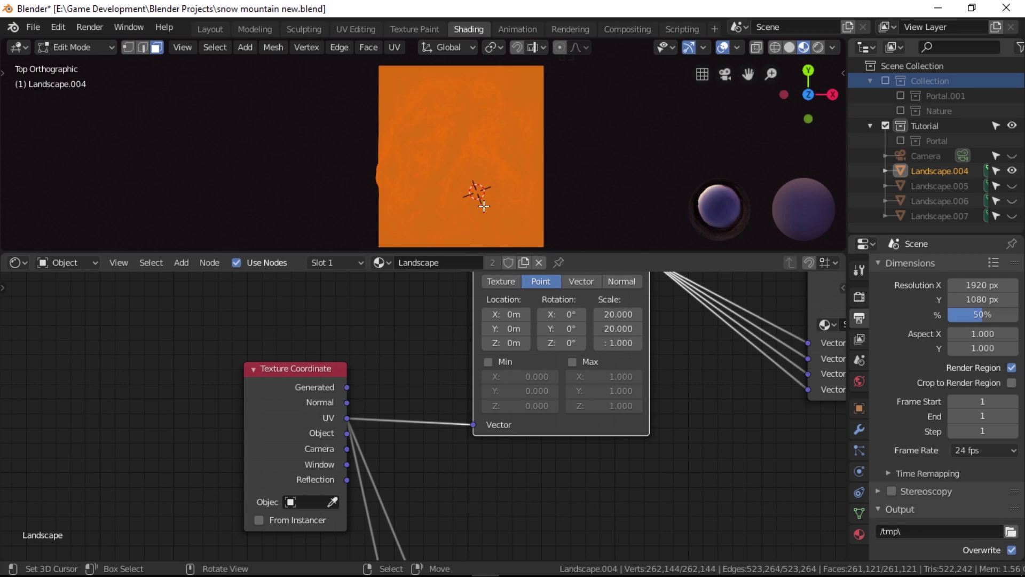
{"action": "key", "text": "u"}
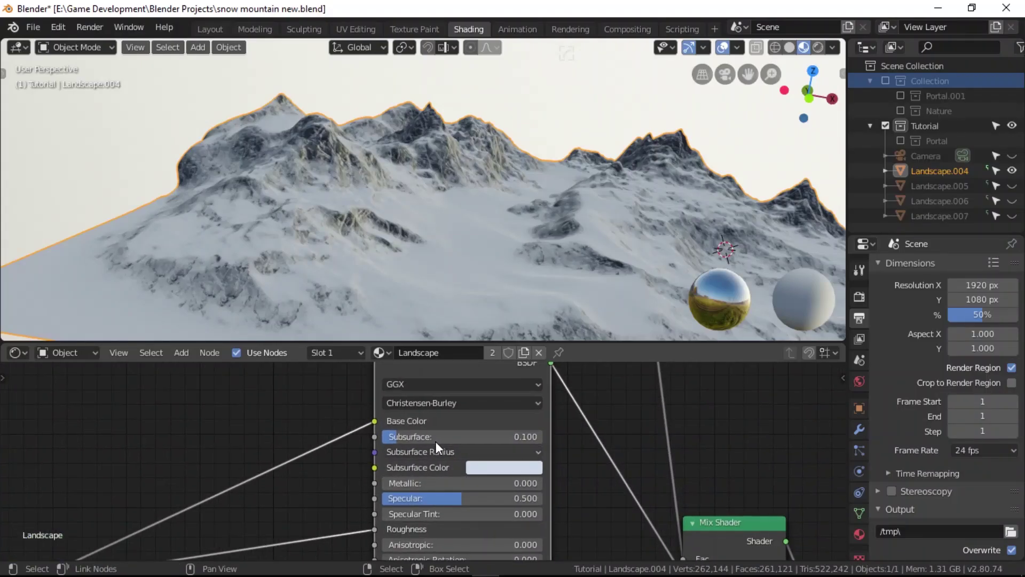
- Try a Subsurface of 0 and a Specular of 0.8 on the snow Principled BSDF, and check its Subsurface Color
{"action": "left_click_drag", "start_coordinate": [435, 441], "coordinate": [416, 441]}
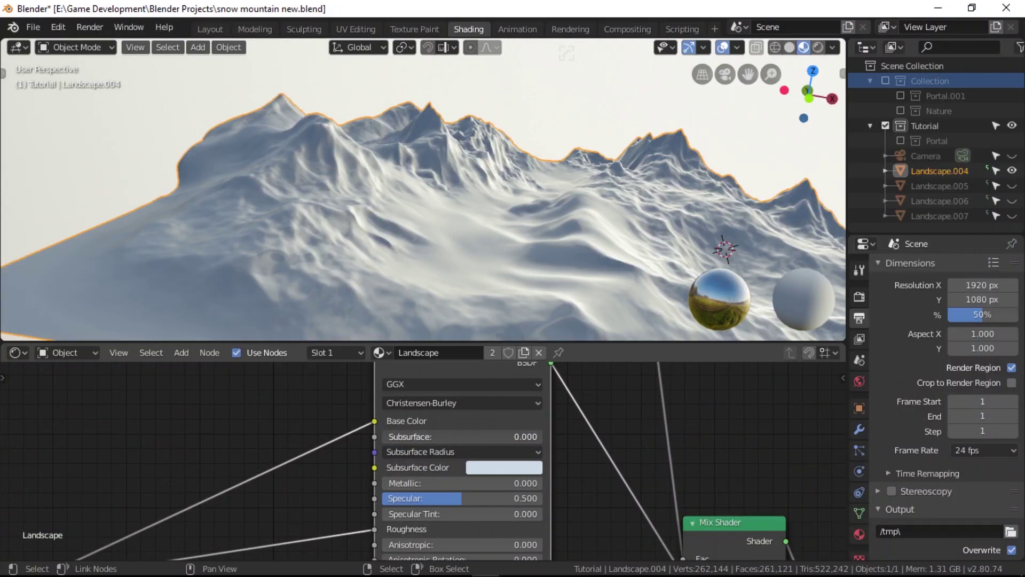
{"action": "scroll", "coordinate": [518, 505], "scroll_direction": "up", "scroll_amount": 1}
{"action": "left_click", "coordinate": [497, 402]}
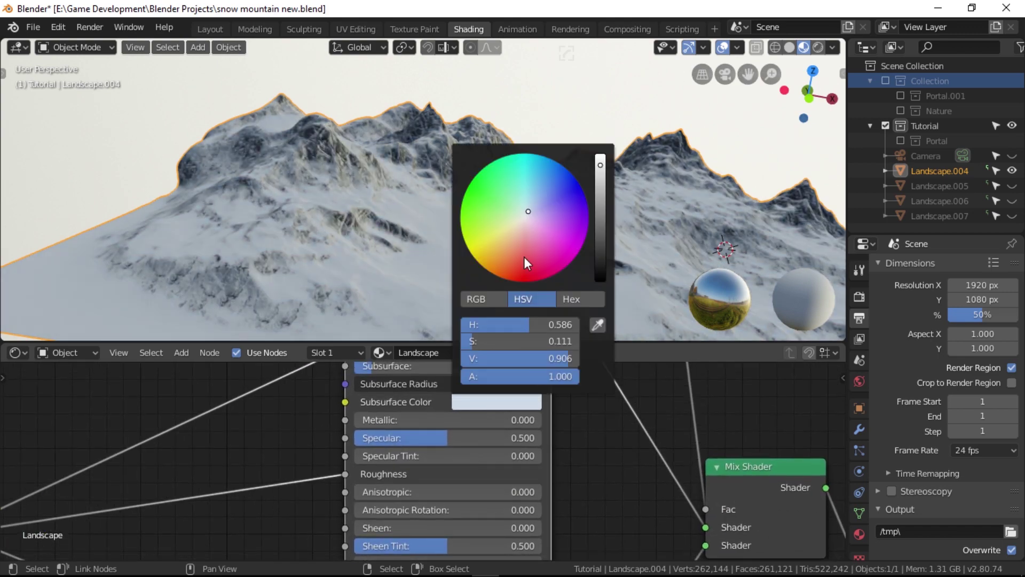
{"action": "scroll", "coordinate": [540, 507], "scroll_direction": "up", "scroll_amount": 1}
{"action": "middle_click_drag", "start_coordinate": [540, 508], "coordinate": [549, 465]}
{"action": "scroll", "coordinate": [546, 448], "scroll_direction": "down", "scroll_amount": 1}
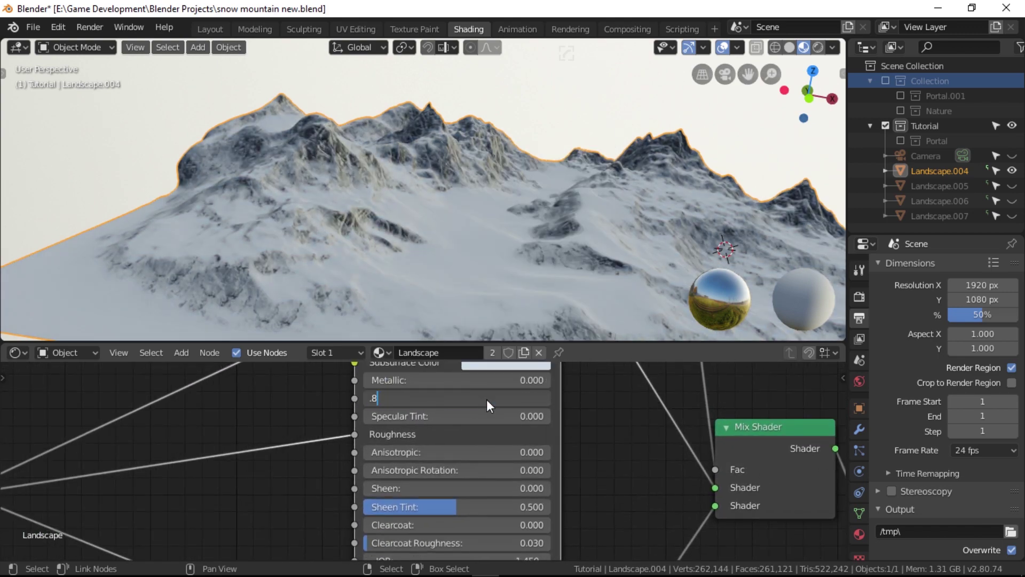
{"action": "key", "text": "Escape"}
- Duplicate the snow layer's Mapping, Snow group and Principled BSDF nodes and place the copies beside the node tree
{"action": "key", "text": "b"}
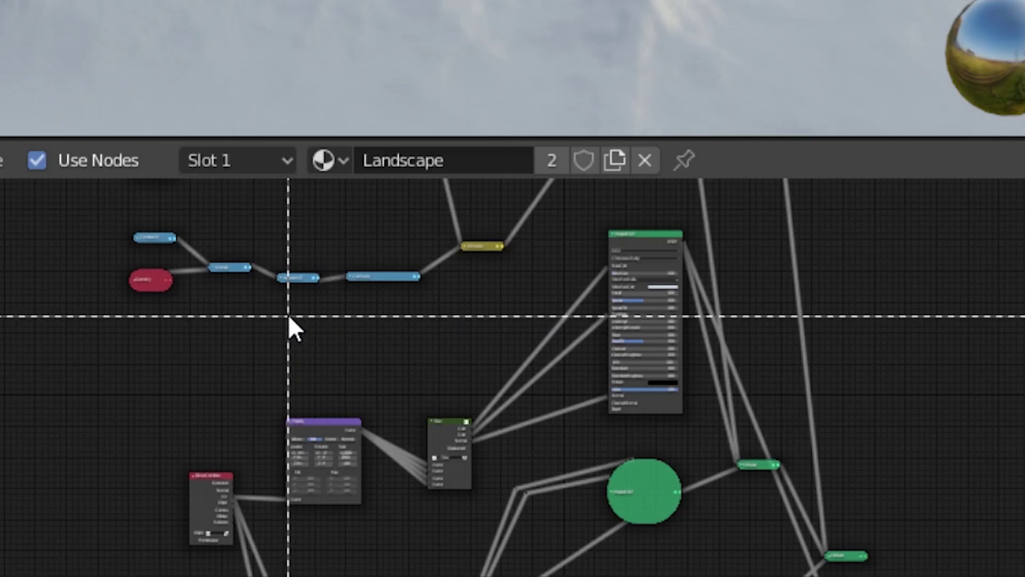
{"action": "left_click_drag", "start_coordinate": [361, 430], "coordinate": [562, 490]}
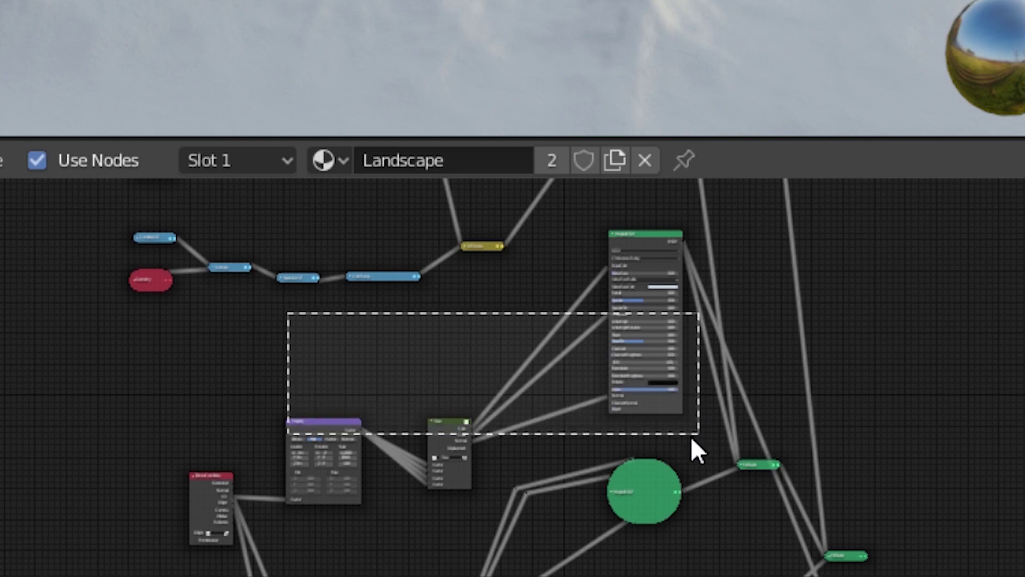
{"action": "left_click_drag", "start_coordinate": [691, 438], "coordinate": [676, 438]}
{"action": "middle_click_drag", "start_coordinate": [675, 439], "coordinate": [648, 266]}
{"action": "scroll", "coordinate": [552, 393], "scroll_direction": "up", "scroll_amount": 4}
{"action": "middle_click_drag", "start_coordinate": [552, 393], "coordinate": [579, 576]}
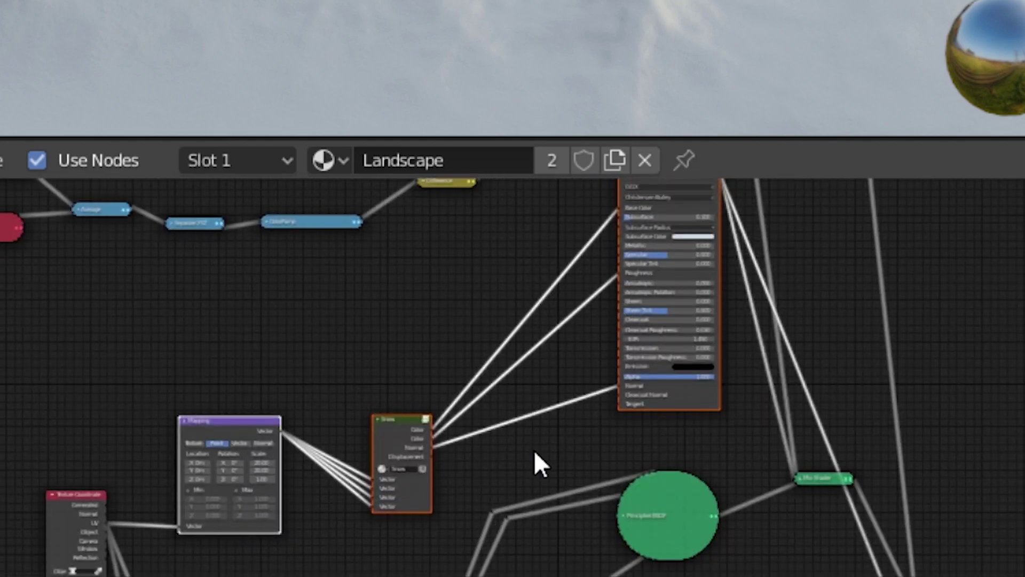
{"action": "key", "text": "shift+d"}
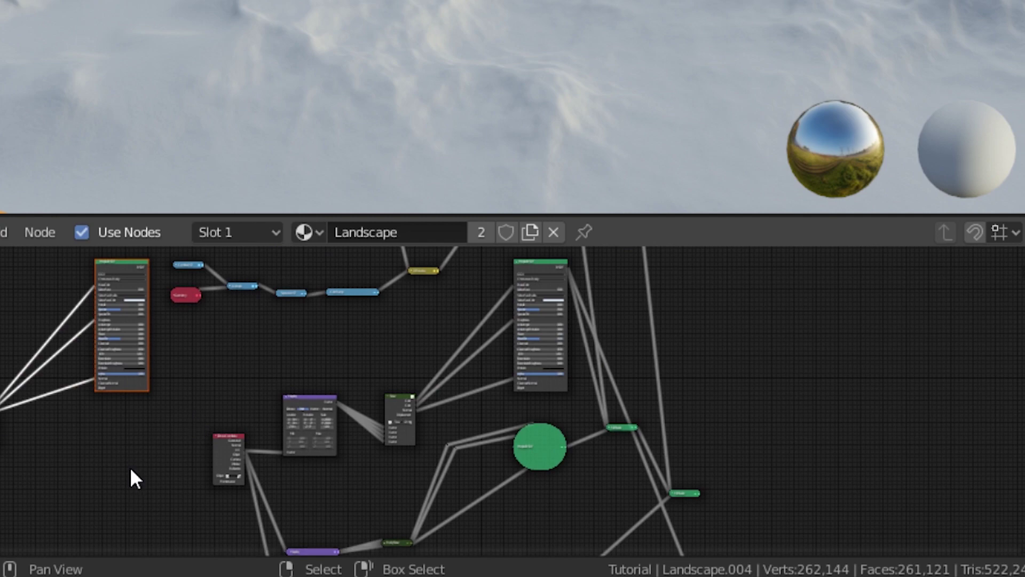
- Try making the duplicated RockySnow node group a single-user copy
{"action": "middle_click_drag", "start_coordinate": [133, 478], "coordinate": [247, 415]}
{"action": "scroll", "coordinate": [322, 388], "scroll_direction": "up", "scroll_amount": 8}
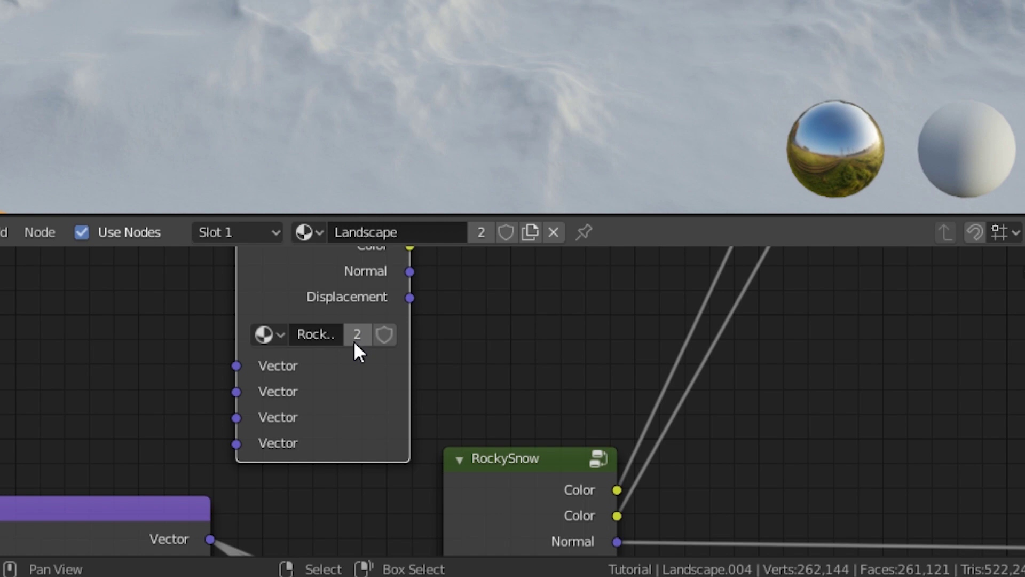
{"action": "left_click", "coordinate": [355, 336]}
{"action": "double_click", "coordinate": [342, 342]}
{"action": "key", "text": "Delete"}
- Enter the RockySnow group, try a different Bright value on Bright/Contrast, undo it, and enter 1 for a node value
{"action": "middle_click_drag", "start_coordinate": [371, 394], "coordinate": [569, 328]}
{"action": "key", "text": "Tab"}
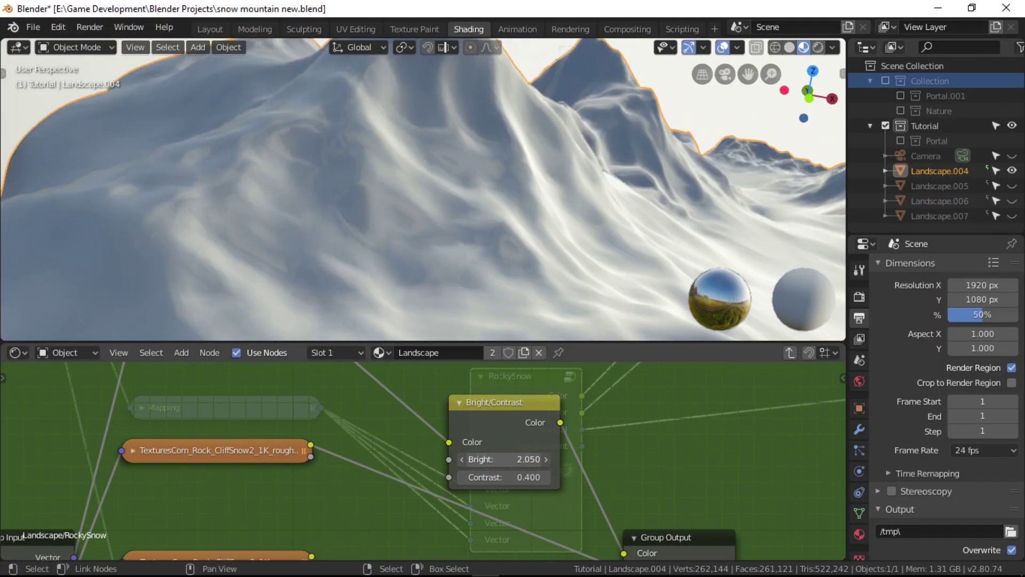
{"action": "left_click_drag", "start_coordinate": [531, 459], "coordinate": [504, 459]}
{"action": "key", "text": "ctrl+z"}
{"action": "scroll", "coordinate": [641, 535], "scroll_direction": "down", "scroll_amount": 2}
{"action": "middle_click_drag", "start_coordinate": [641, 535], "coordinate": [681, 363]}
{"action": "scroll", "coordinate": [503, 460], "scroll_direction": "up", "scroll_amount": 3}
{"action": "left_click", "coordinate": [504, 462]}
{"action": "type", "text": "1"}
{"action": "key", "text": "Return"}
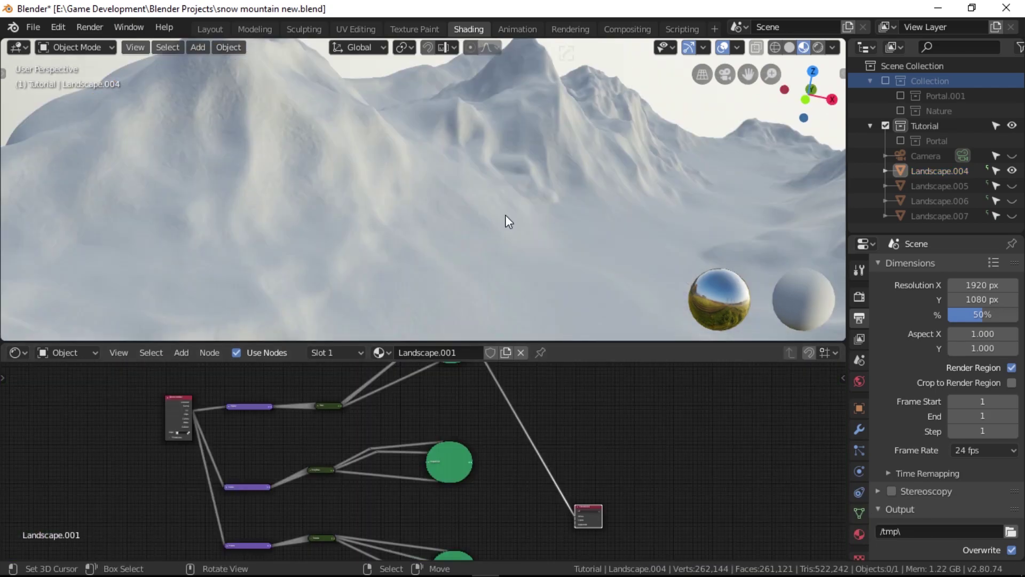
- Preview the rocky snow shader and the mountain rock shader on the landscape one after the other
{"action": "middle_click_drag", "start_coordinate": [505, 213], "coordinate": [499, 179]}
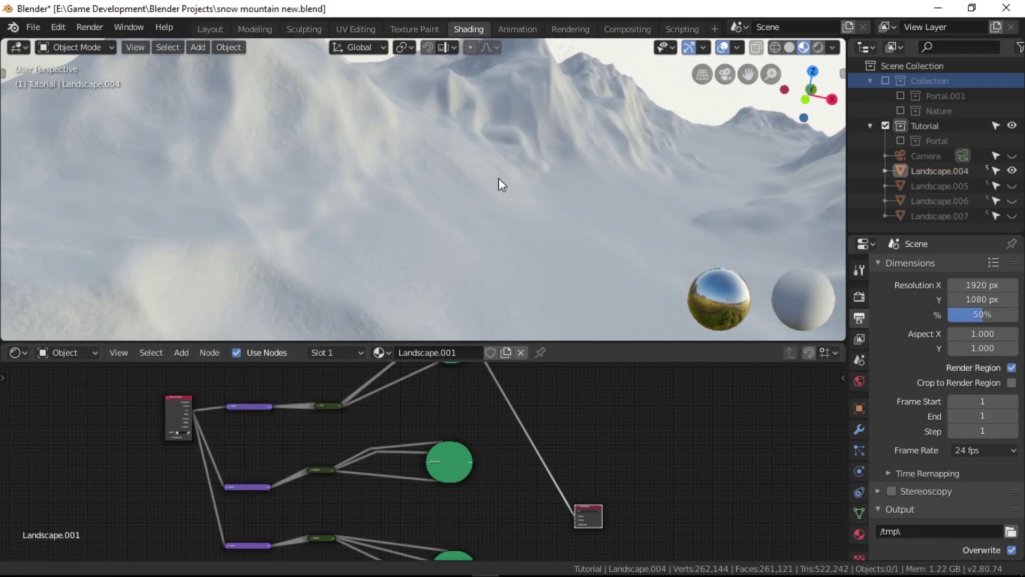
{"action": "left_click", "coordinate": [451, 462], "text": "ctrl+shift"}
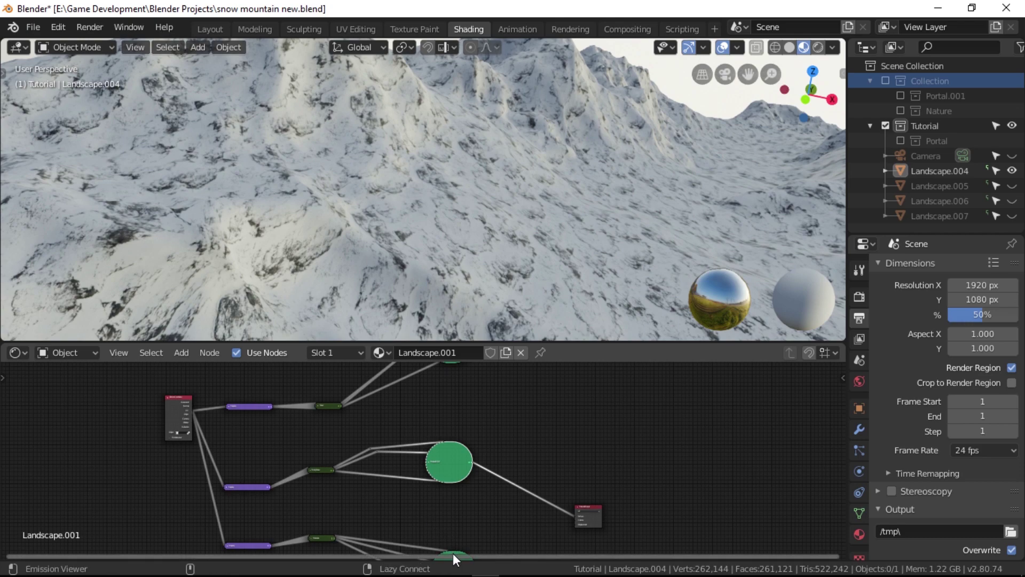
{"action": "left_click", "coordinate": [452, 554], "text": "ctrl+shift"}
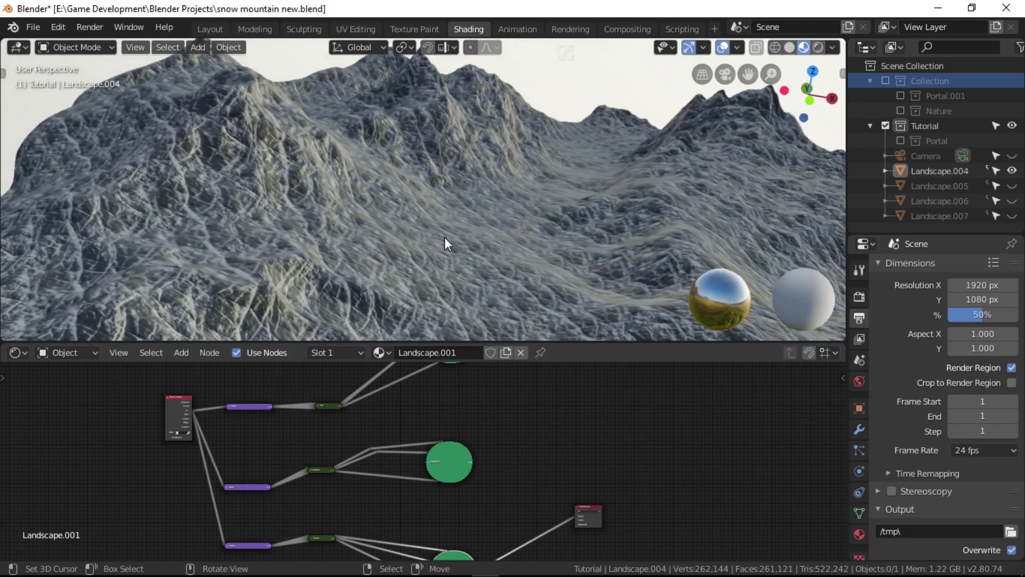
- Connect the snow Principled BSDF and the RockySnow Principled BSDF to the two shader inputs of the Mix Shader
{"action": "scroll", "coordinate": [541, 470], "scroll_direction": "down", "scroll_amount": 1}
{"action": "middle_click_drag", "start_coordinate": [531, 435], "coordinate": [529, 473]}
{"action": "scroll", "coordinate": [527, 463], "scroll_direction": "up", "scroll_amount": 3}
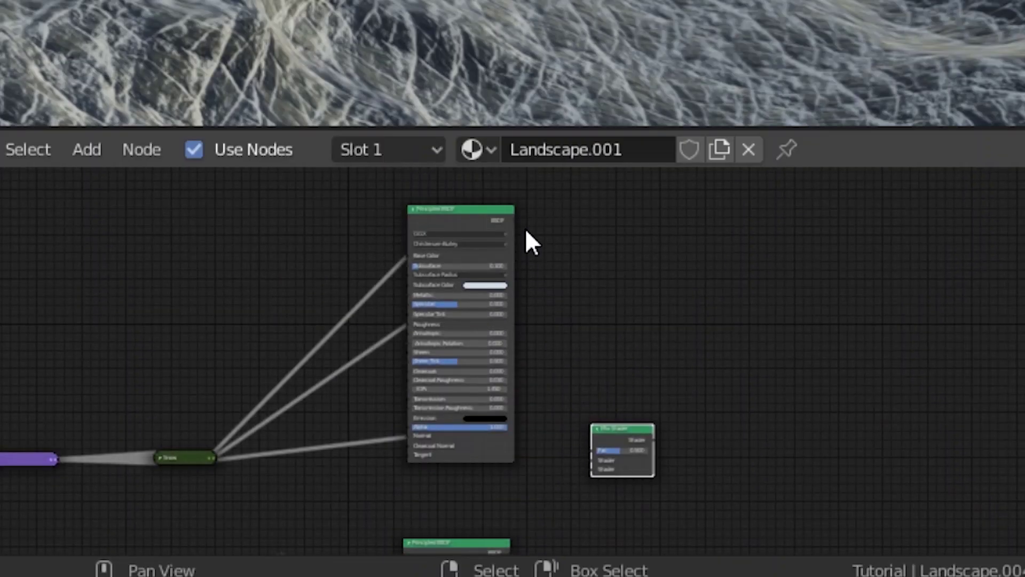
{"action": "left_click_drag", "start_coordinate": [514, 221], "coordinate": [566, 293]}
{"action": "left_click_drag", "start_coordinate": [588, 462], "coordinate": [590, 461]}
{"action": "middle_click_drag", "start_coordinate": [572, 488], "coordinate": [576, 275]}
{"action": "left_click_drag", "start_coordinate": [515, 339], "coordinate": [590, 281]}
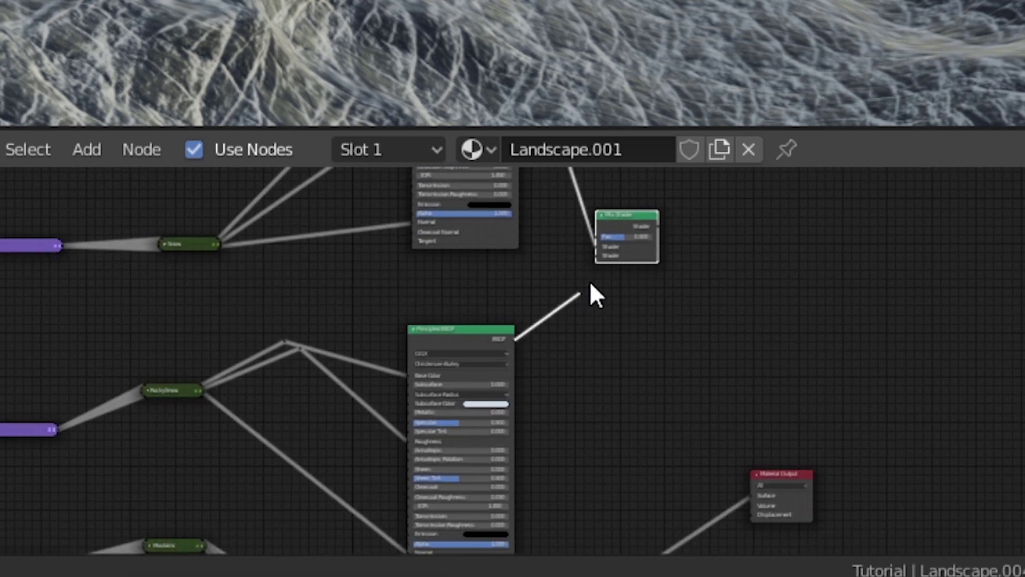
- Duplicate the Mix Shader, blend the first mix with the mountain Principled BSDF in it, and link it to the Material Output Surface
{"action": "left_click_drag", "start_coordinate": [613, 215], "coordinate": [594, 304]}
{"action": "key", "text": "shift+d"}
{"action": "middle_click_drag", "start_coordinate": [646, 371], "coordinate": [617, 244]}
{"action": "left_click", "coordinate": [710, 280]}
{"action": "left_click_drag", "start_coordinate": [616, 215], "coordinate": [648, 320]}
{"action": "middle_click_drag", "start_coordinate": [607, 418], "coordinate": [561, 346]}
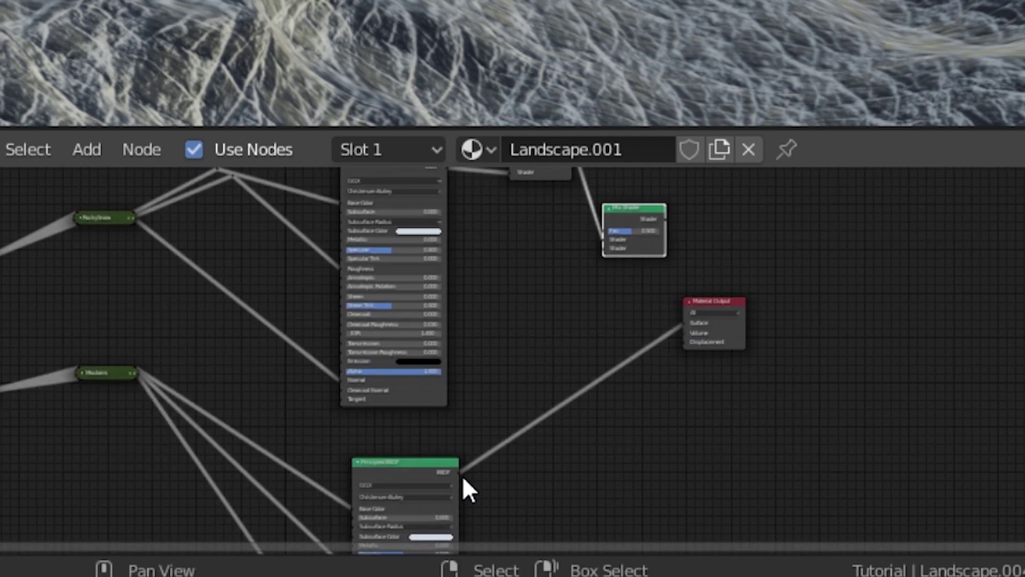
{"action": "left_click_drag", "start_coordinate": [462, 475], "coordinate": [626, 247]}
{"action": "left_click_drag", "start_coordinate": [670, 221], "coordinate": [687, 322]}
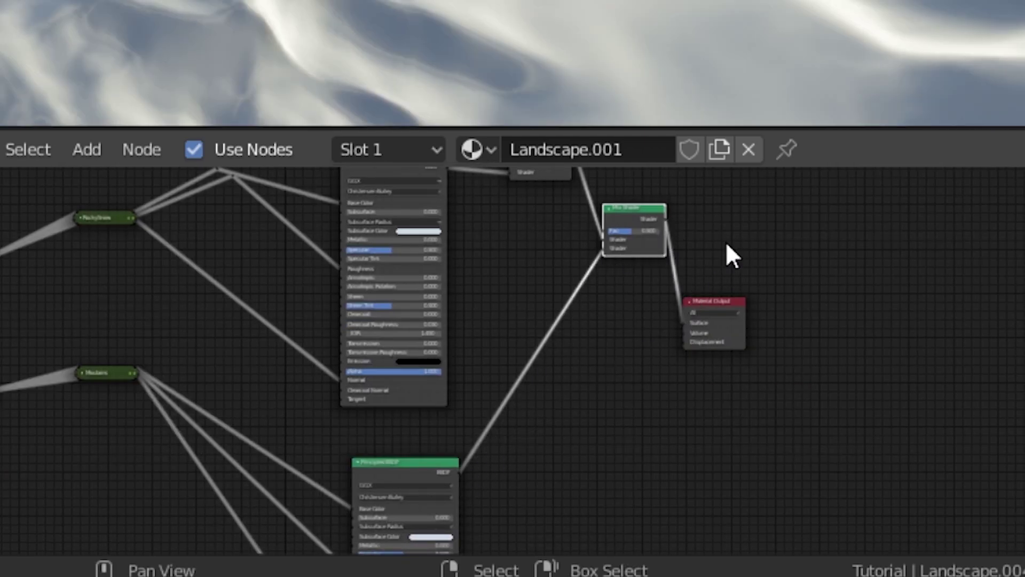
- Add a Geometry node and a Combine XYZ node, placing Combine XYZ above Geometry, for the shader mix mask
{"action": "middle_click_drag", "start_coordinate": [726, 241], "coordinate": [718, 280]}
{"action": "scroll", "coordinate": [712, 309], "scroll_direction": "up", "scroll_amount": 5}
{"action": "middle_click_drag", "start_coordinate": [757, 310], "coordinate": [662, 328]}
{"action": "scroll", "coordinate": [694, 441], "scroll_direction": "up", "scroll_amount": 4}
{"action": "scroll", "coordinate": [667, 341], "scroll_direction": "down", "scroll_amount": 4}
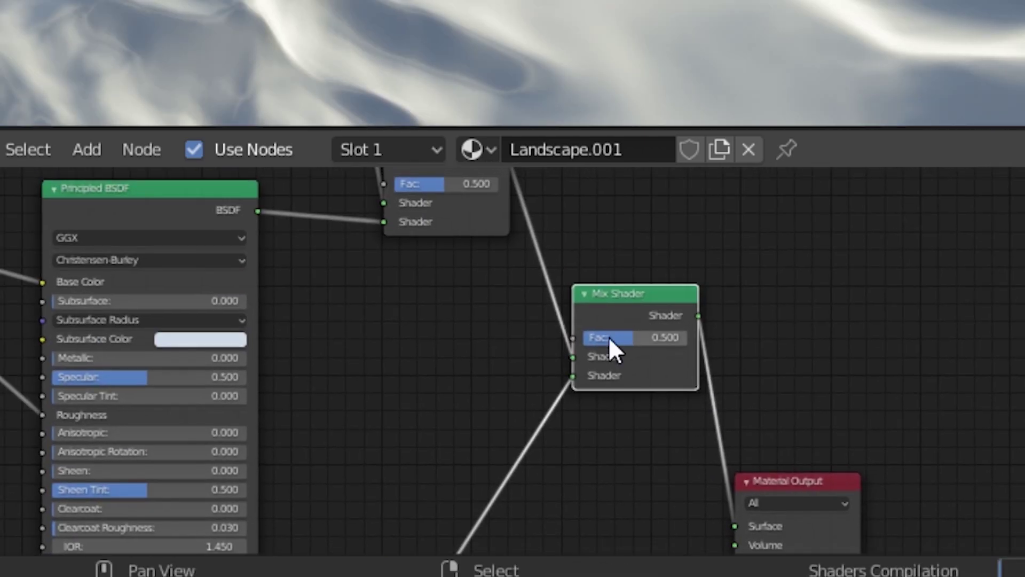
{"action": "key", "text": "shift+a"}
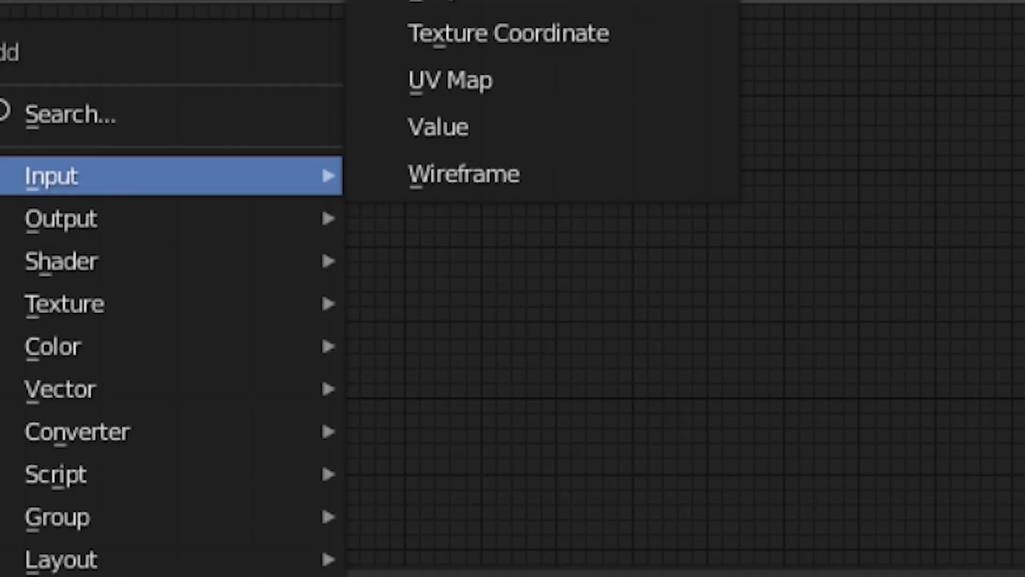
{"action": "left_click", "coordinate": [438, 2]}
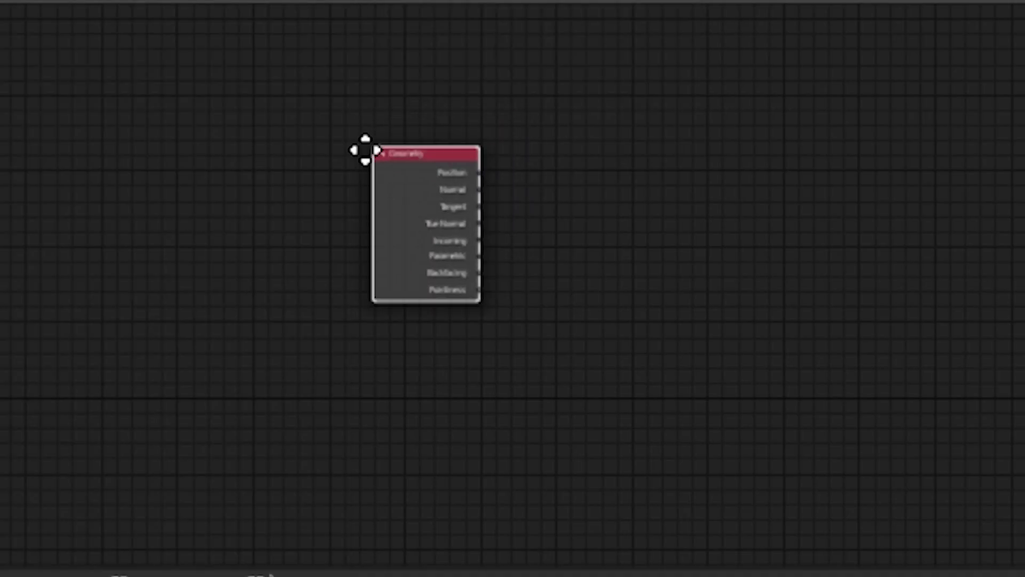
{"action": "left_click", "coordinate": [282, 159]}
{"action": "scroll", "coordinate": [512, 240], "scroll_direction": "up", "scroll_amount": 6}
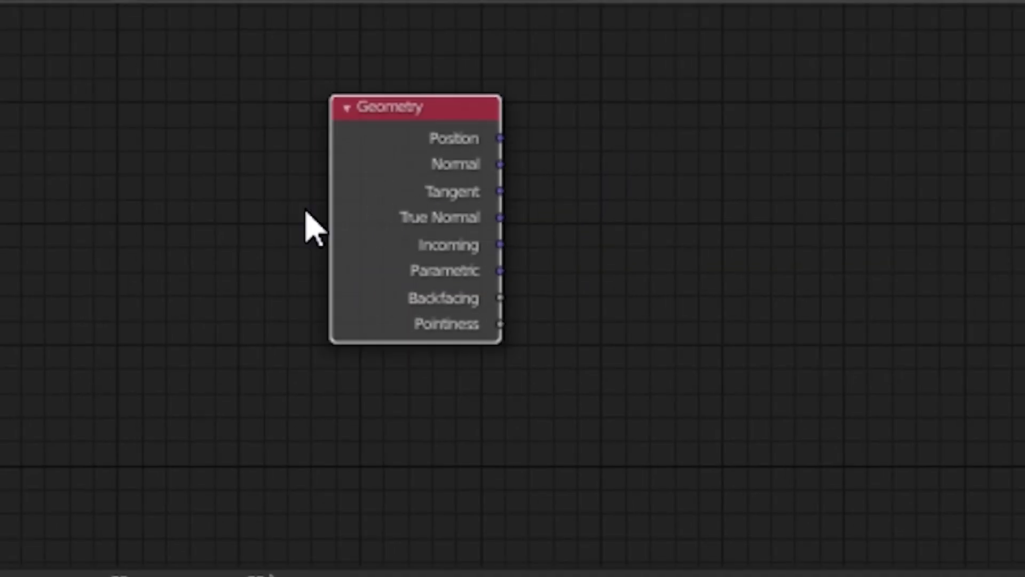
{"action": "key", "text": "shift+a"}
{"action": "left_click", "coordinate": [493, 108]}
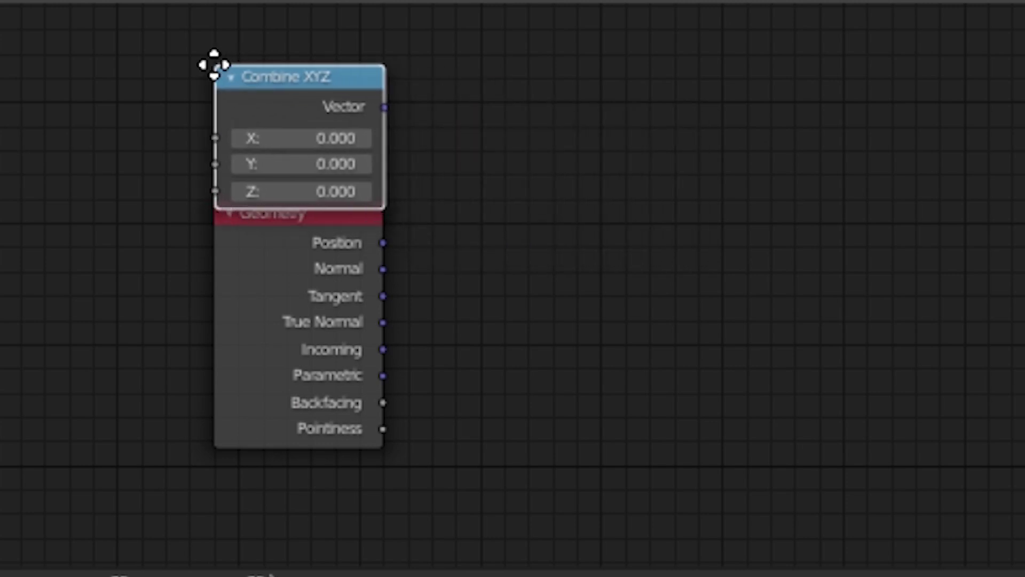
{"action": "middle_click_drag", "start_coordinate": [599, 206], "coordinate": [540, 211]}
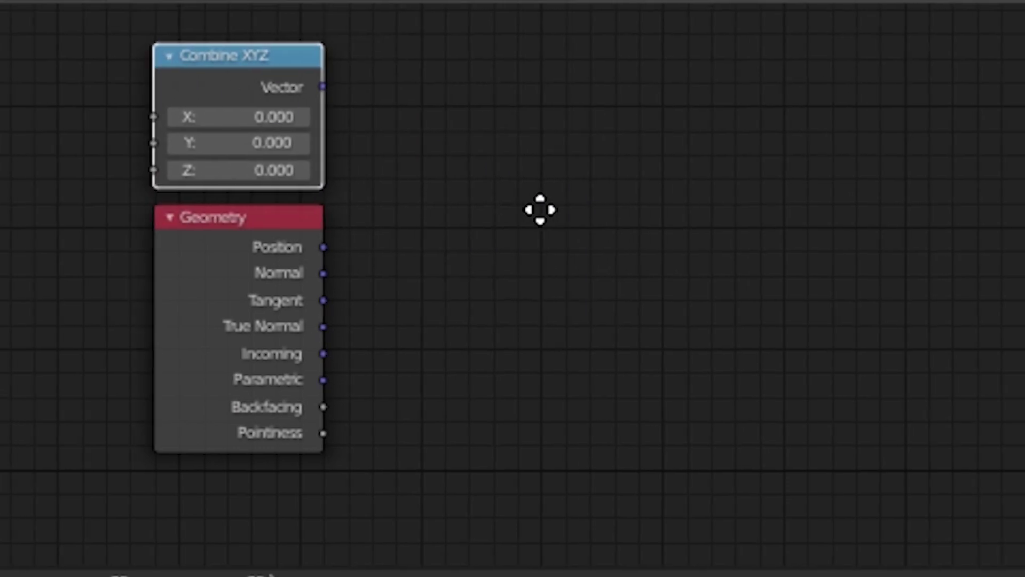
- Add a Vector Math node set to Average, fed by the Combine XYZ Vector and the Geometry Normal
{"action": "key", "text": "shift+a"}
{"action": "mouse_move", "coordinate": [530, 211]}
{"action": "left_click", "coordinate": [849, 162]}
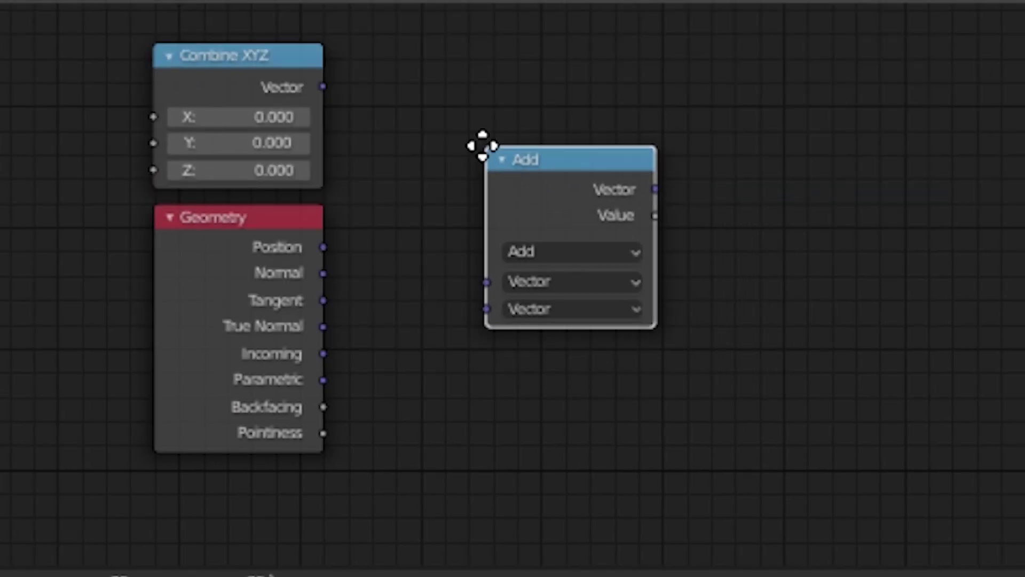
{"action": "left_click", "coordinate": [480, 146]}
{"action": "scroll", "coordinate": [326, 144], "scroll_direction": "up", "scroll_amount": 1}
{"action": "left_click_drag", "start_coordinate": [330, 53], "coordinate": [544, 285]}
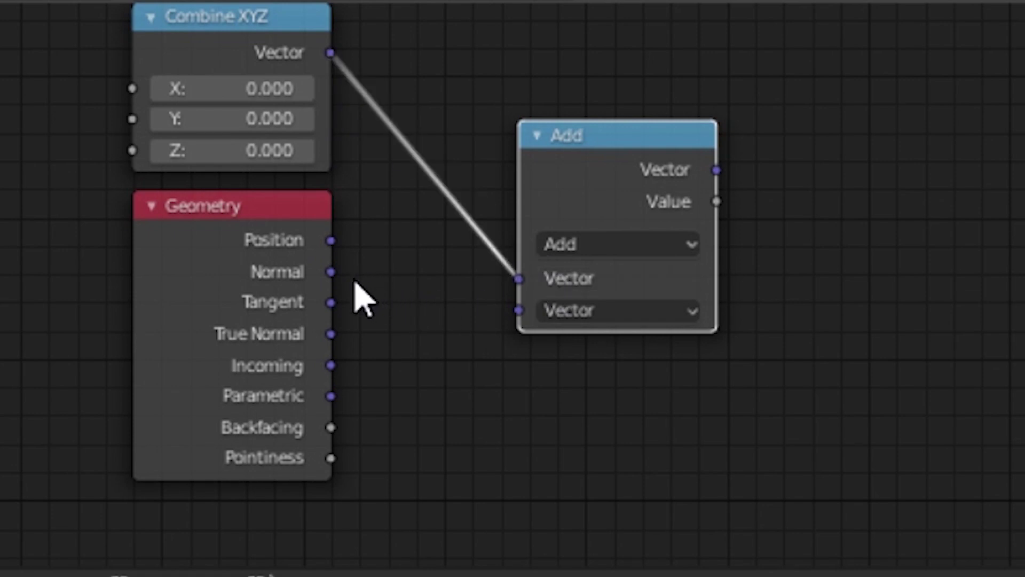
{"action": "left_click_drag", "start_coordinate": [332, 272], "coordinate": [523, 313]}
{"action": "left_click", "coordinate": [585, 245]}
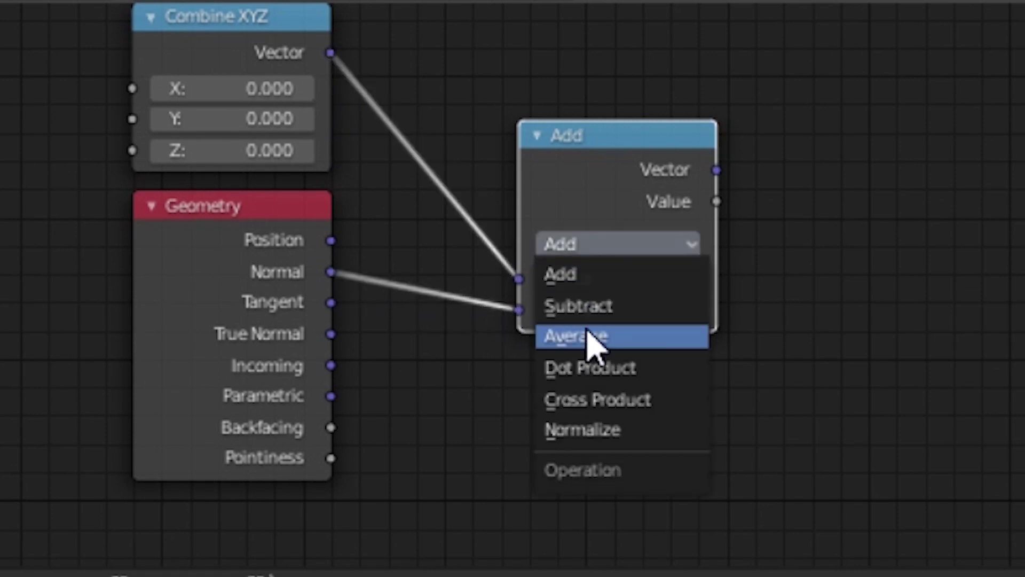
{"action": "left_click", "coordinate": [585, 334]}
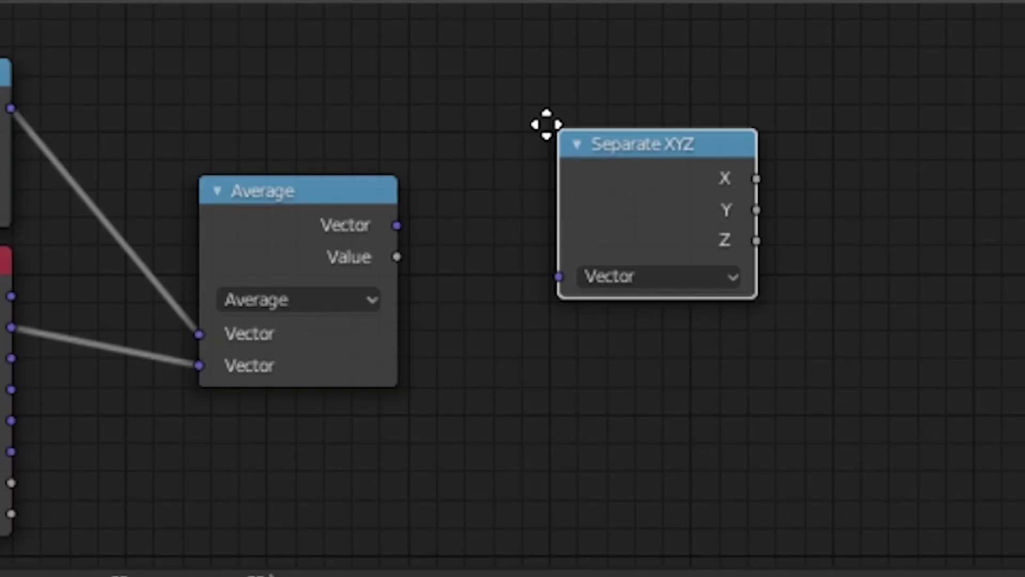
- Add a Separate XYZ node fed by the Average Vector and link its Z output to a new ColorRamp's Fac
{"action": "left_click", "coordinate": [502, 107]}
{"action": "key", "text": "g"}
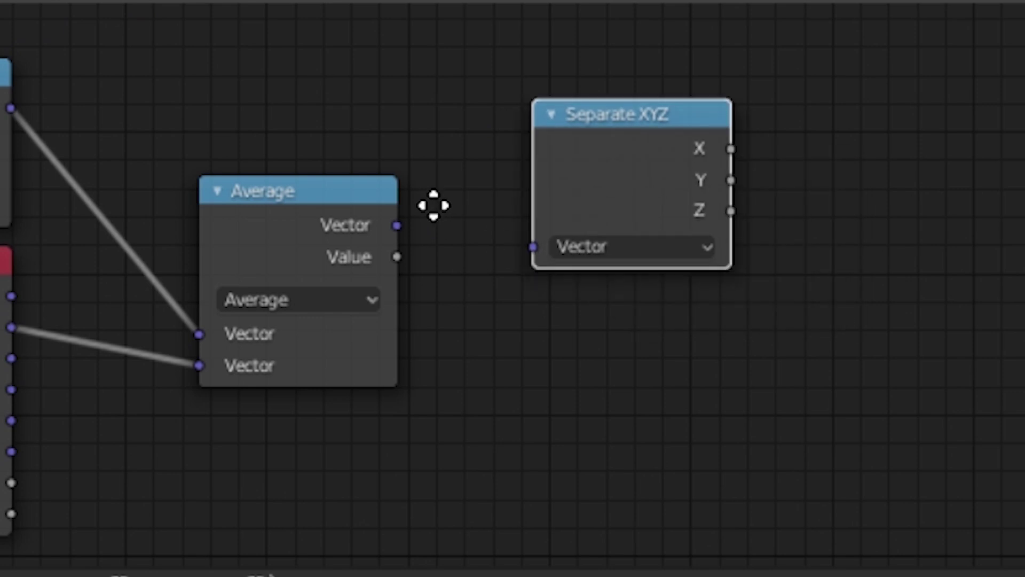
{"action": "left_click", "coordinate": [408, 205]}
{"action": "middle_click_drag", "start_coordinate": [782, 166], "coordinate": [426, 193]}
{"action": "key", "text": "shift+a"}
{"action": "mouse_move", "coordinate": [427, 194]}
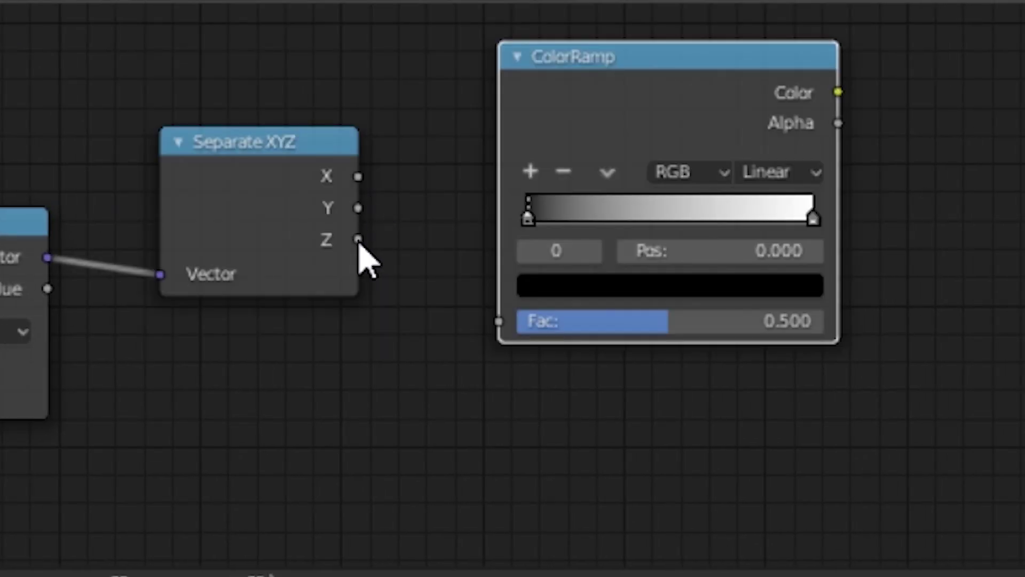
{"action": "left_click_drag", "start_coordinate": [357, 240], "coordinate": [526, 314]}
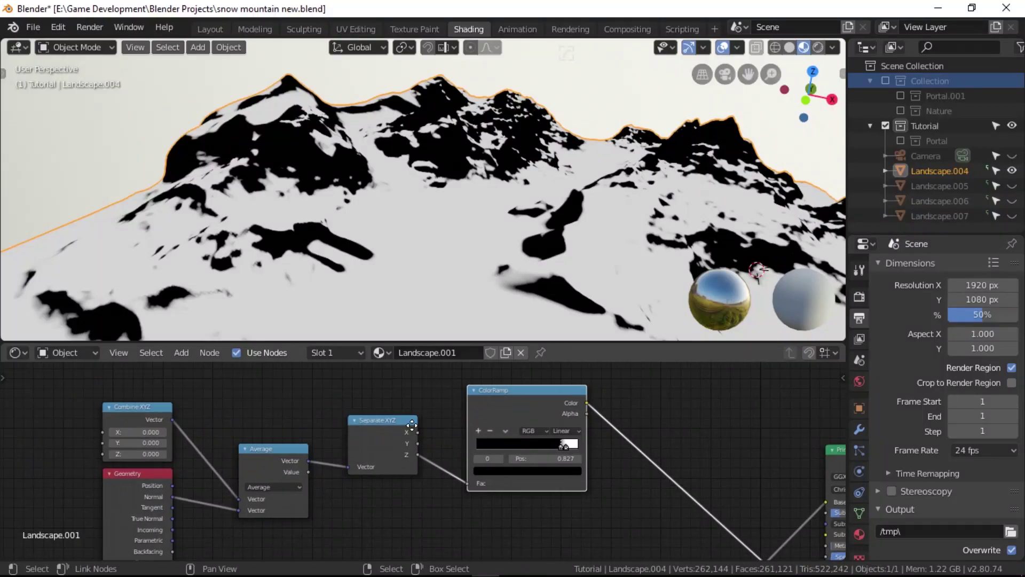
- Set the Z value of the Combine XYZ node to -0.07
{"action": "scroll", "coordinate": [398, 428], "scroll_direction": "up", "scroll_amount": 4}
{"action": "middle_click_drag", "start_coordinate": [411, 428], "coordinate": [533, 471]}
{"action": "scroll", "coordinate": [521, 443], "scroll_direction": "up", "scroll_amount": 3}
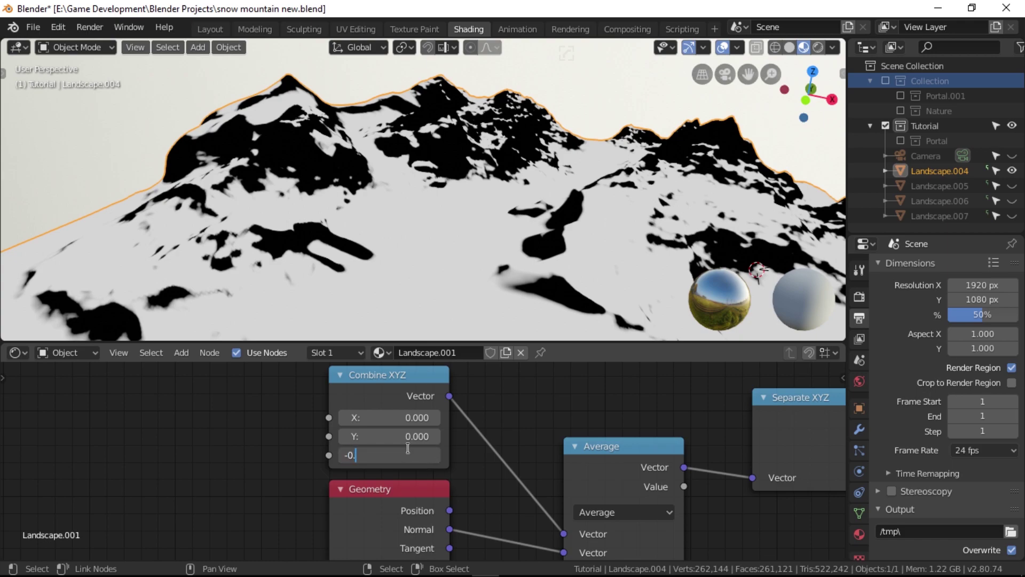
{"action": "left_click", "coordinate": [408, 448]}
{"action": "type", "text": "-0.07"}
{"action": "key", "text": "Return"}
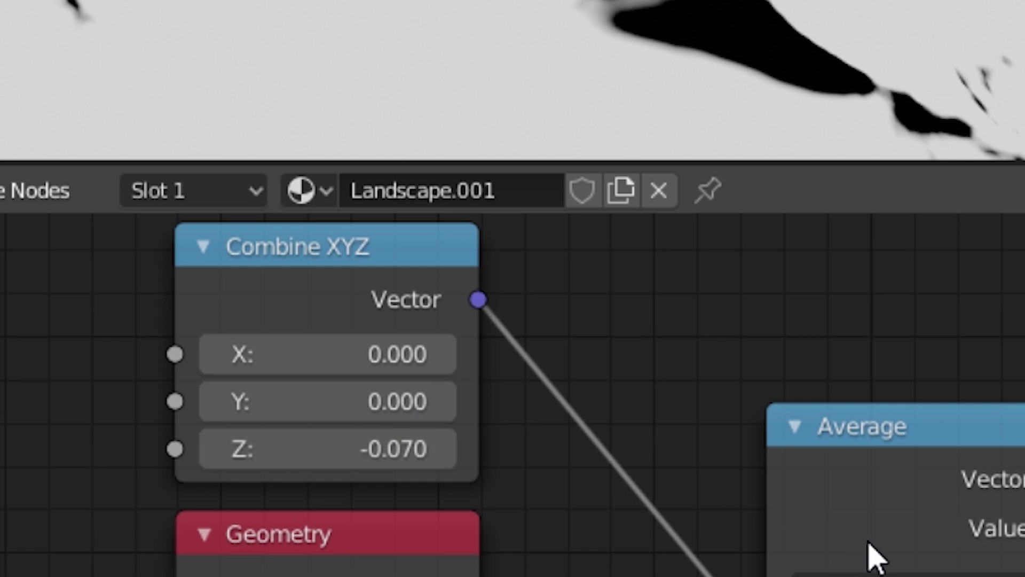
- Invert the ColorRamp mask, connect its Color to the first Mix Shader's Fac, and preview the snow and rocky snow mix
{"action": "scroll", "coordinate": [613, 489], "scroll_direction": "down", "scroll_amount": 5}
{"action": "middle_click_drag", "start_coordinate": [632, 469], "coordinate": [441, 462]}
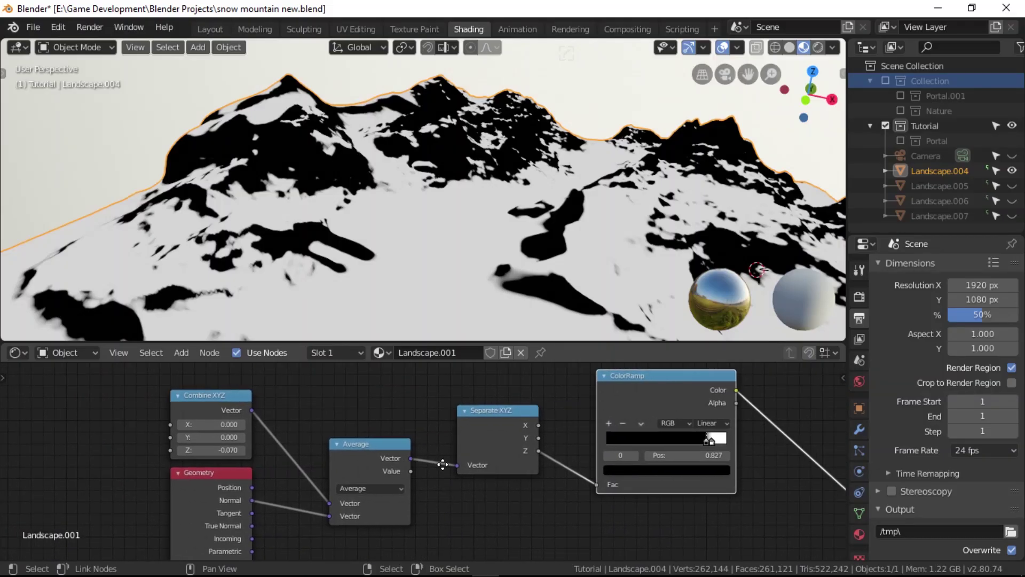
{"action": "scroll", "coordinate": [442, 462], "scroll_direction": "up", "scroll_amount": 3}
{"action": "middle_click_drag", "start_coordinate": [662, 465], "coordinate": [515, 487]}
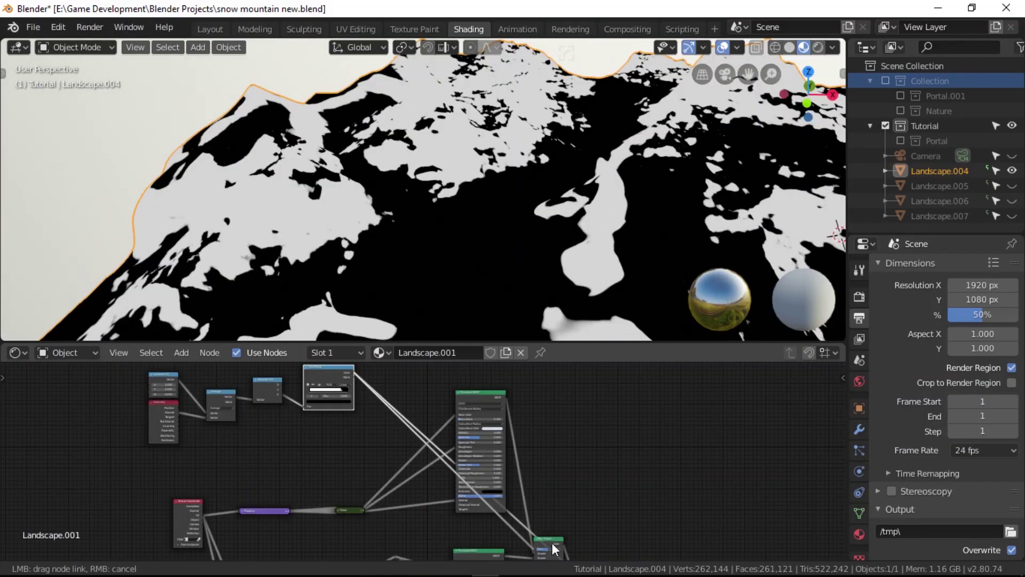
{"action": "middle_click_drag", "start_coordinate": [562, 514], "coordinate": [535, 473]}
{"action": "left_click", "coordinate": [527, 494], "text": "ctrl+shift"}
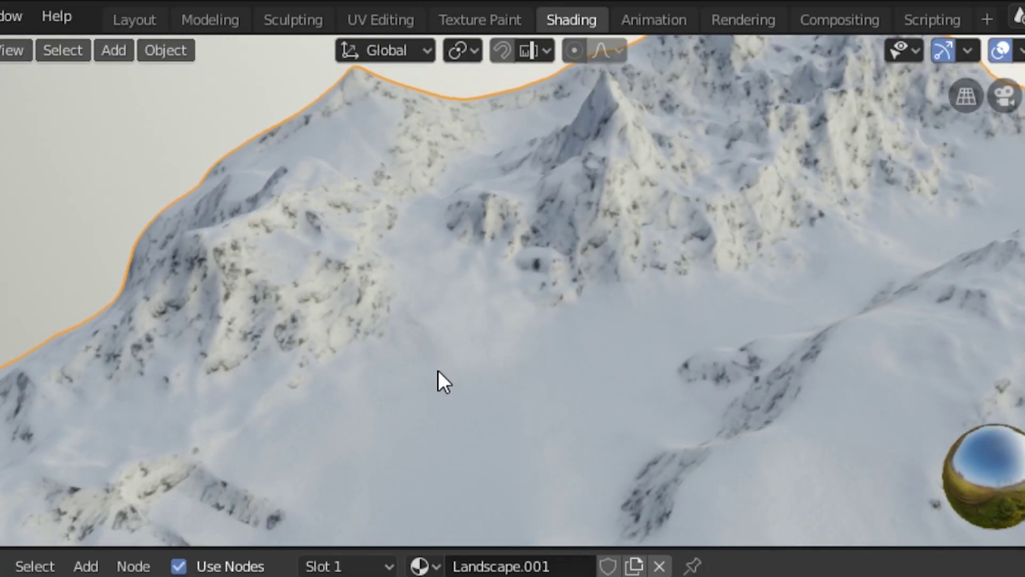
{"action": "middle_click_drag", "start_coordinate": [438, 370], "coordinate": [548, 364]}
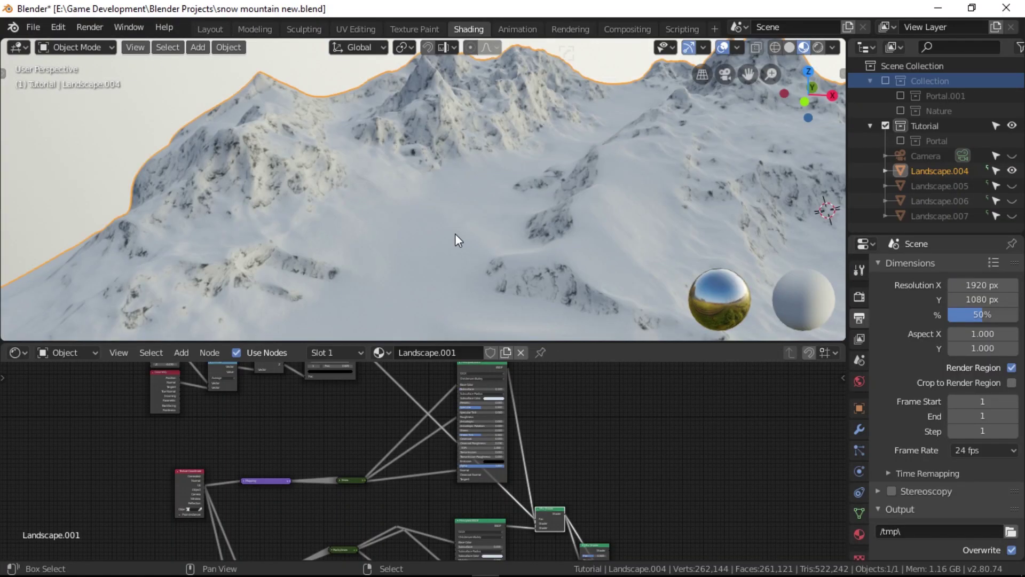
{"action": "scroll", "coordinate": [455, 235], "scroll_direction": "down", "scroll_amount": 2}
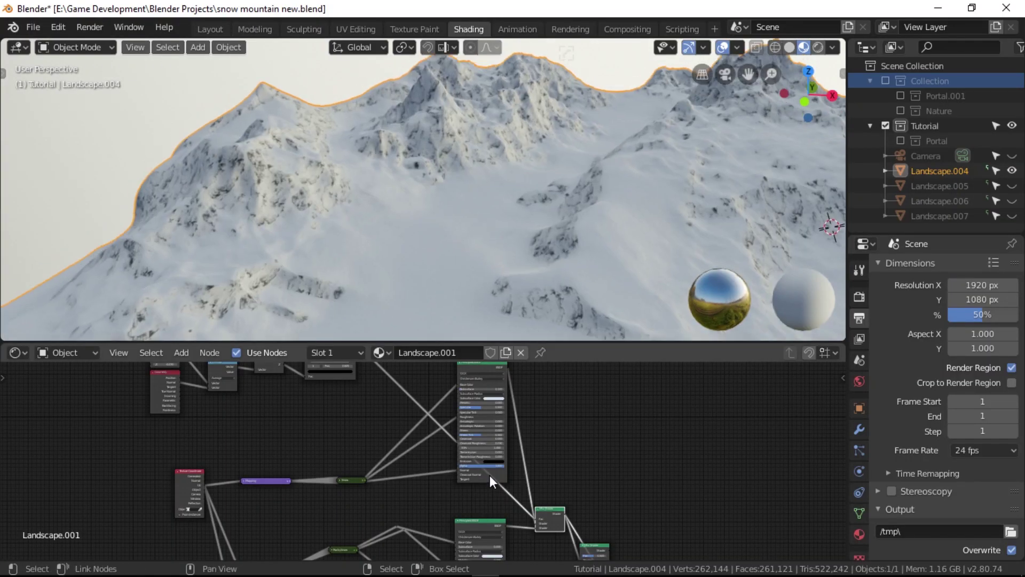
- Cut the link between the ColorRamp and the first Mix Shader's Fac
{"action": "scroll", "coordinate": [489, 475], "scroll_direction": "down", "scroll_amount": 3}
{"action": "right_click_drag", "start_coordinate": [450, 393], "coordinate": [444, 444], "text": "ctrl"}
{"action": "middle_click_drag", "start_coordinate": [444, 443], "coordinate": [516, 485]}
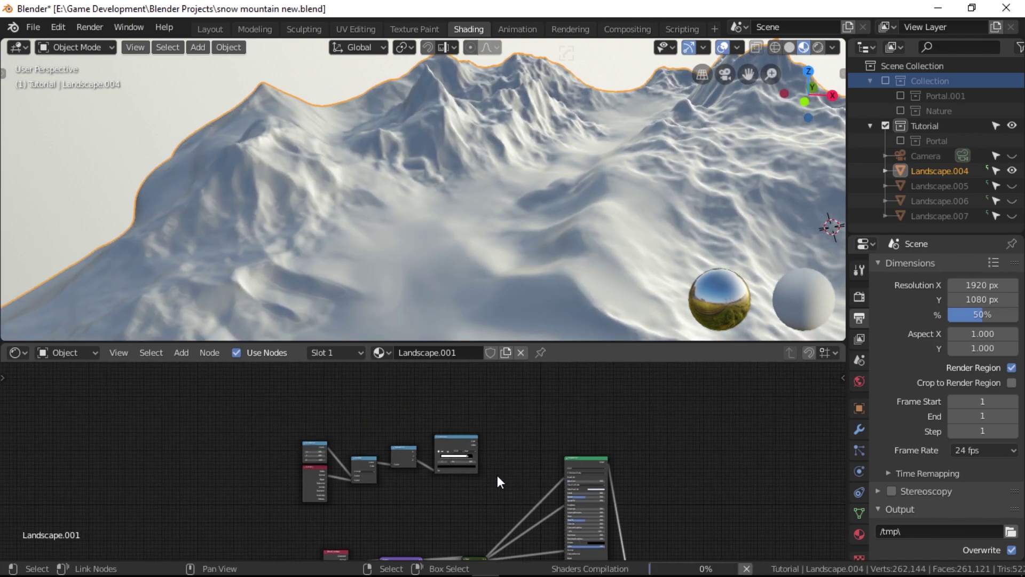
- Duplicate the Combine XYZ, Average, Separate XYZ and ColorRamp mask nodes and place the copies above the originals
{"action": "scroll", "coordinate": [498, 475], "scroll_direction": "up", "scroll_amount": 3}
{"action": "middle_click_drag", "start_coordinate": [489, 453], "coordinate": [555, 473]}
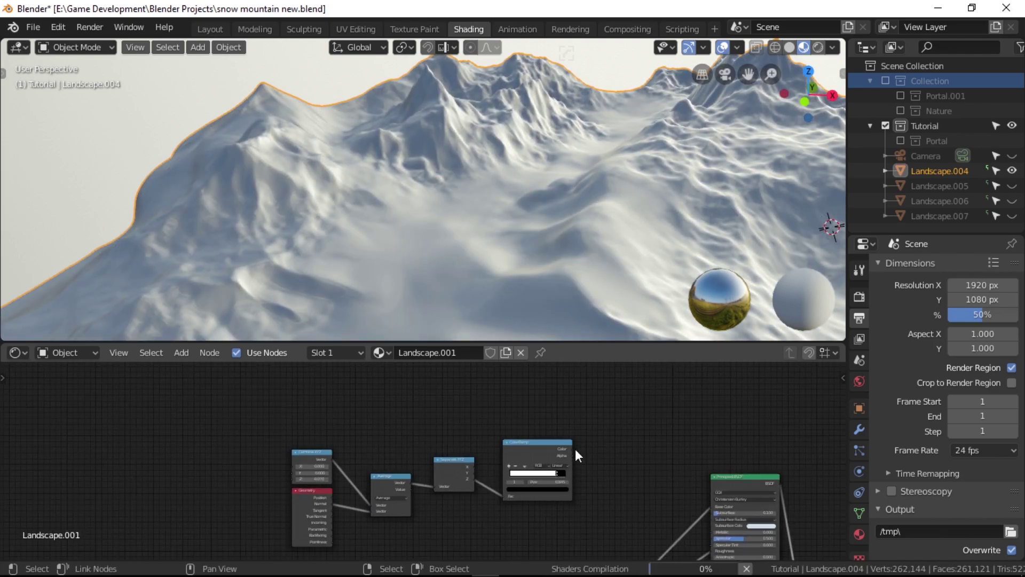
{"action": "key", "text": "b"}
{"action": "left_click_drag", "start_coordinate": [589, 415], "coordinate": [348, 513]}
{"action": "key", "text": "shift+d"}
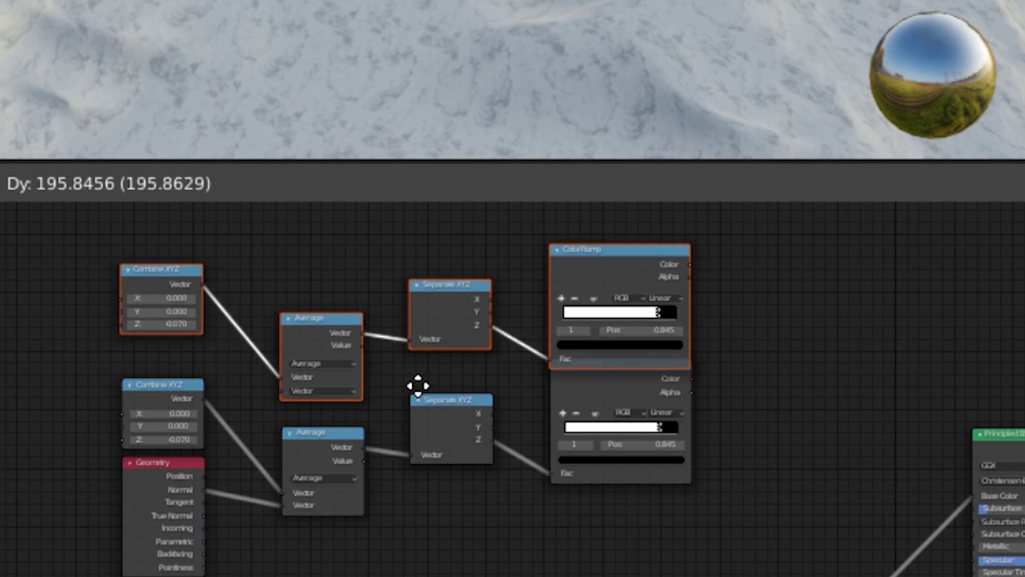
{"action": "left_click", "coordinate": [466, 454]}
- Reposition the duplicated Combine XYZ node and link the Geometry node's Normal to the duplicated Average node's second Vector input
{"action": "left_click_drag", "start_coordinate": [331, 387], "coordinate": [362, 433]}
{"action": "left_click_drag", "start_coordinate": [204, 347], "coordinate": [204, 347]}
{"action": "key", "text": "g"}
{"action": "left_click", "coordinate": [211, 371]}
{"action": "key", "text": "a"}
{"action": "key", "text": "a"}
{"action": "left_click_drag", "start_coordinate": [206, 489], "coordinate": [280, 395]}
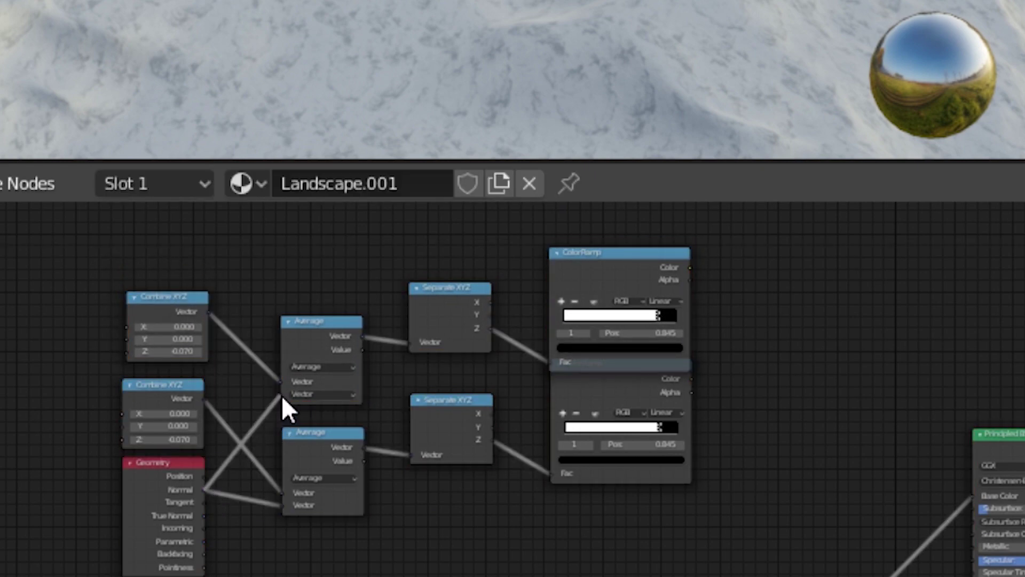
- Set the duplicated Combine XYZ node's Z value to -0.07 and move the duplicated ColorRamp's white stop to about 0.53
{"action": "scroll", "coordinate": [278, 438], "scroll_direction": "up", "scroll_amount": 10}
{"action": "middle_click_drag", "start_coordinate": [69, 315], "coordinate": [286, 403]}
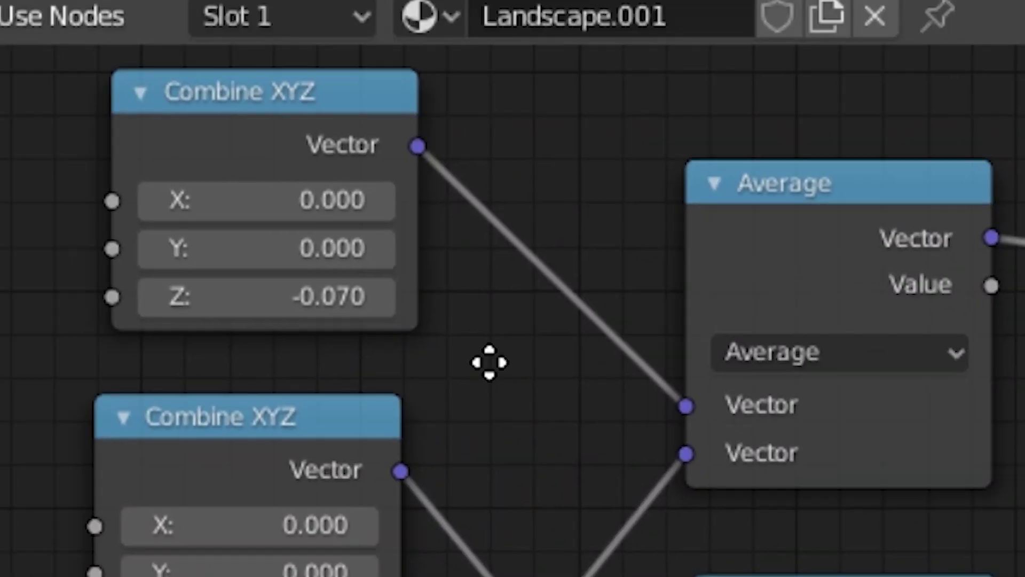
{"action": "middle_click_drag", "start_coordinate": [489, 363], "coordinate": [628, 399]}
{"action": "left_click", "coordinate": [445, 336]}
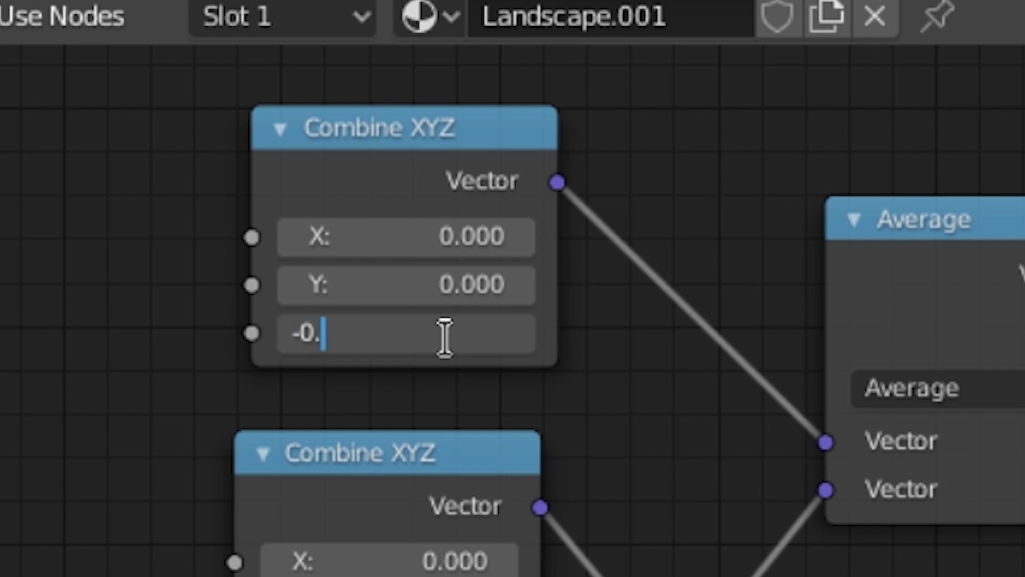
{"action": "type", "text": "-0.210"}
{"action": "key", "text": "Return"}
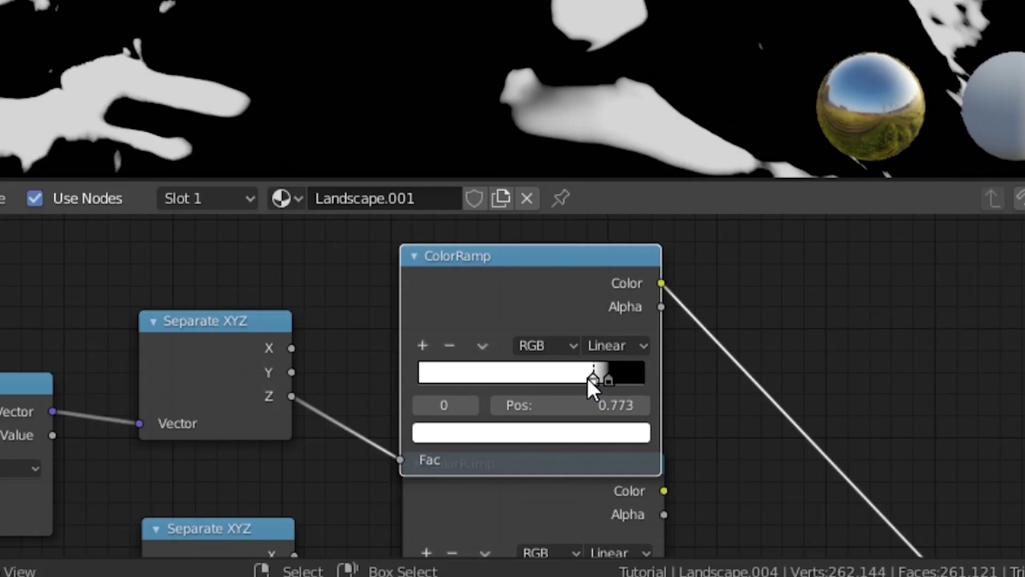
{"action": "left_click_drag", "start_coordinate": [590, 379], "coordinate": [533, 378]}
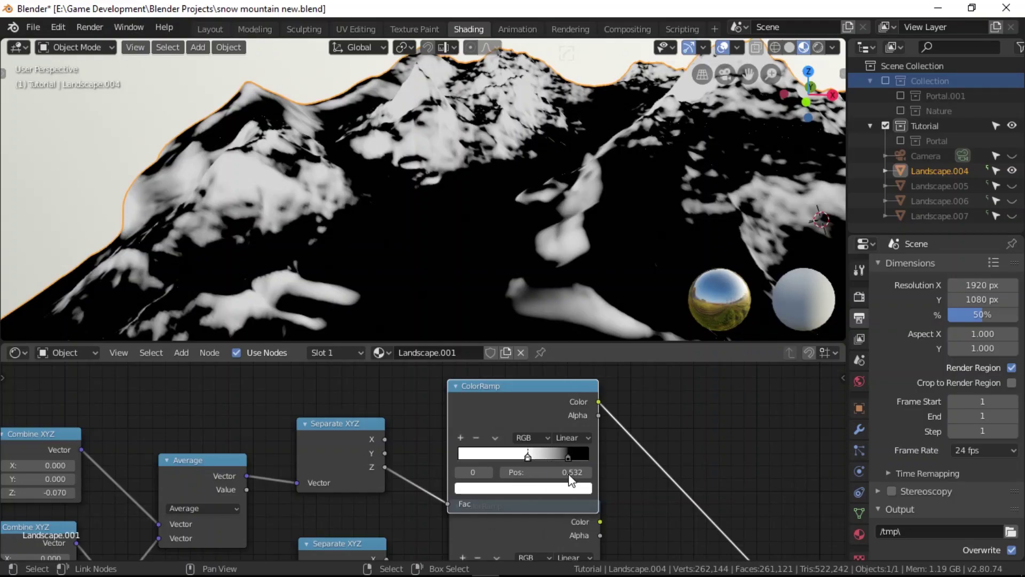
- Insert a MixRGB node after the upper ColorRamp, set it to Difference, and link the lower ColorRamp's Color to its Color2
{"action": "key", "text": "shift+a"}
{"action": "mouse_move", "coordinate": [332, 332]}
{"action": "left_click", "coordinate": [544, 504]}
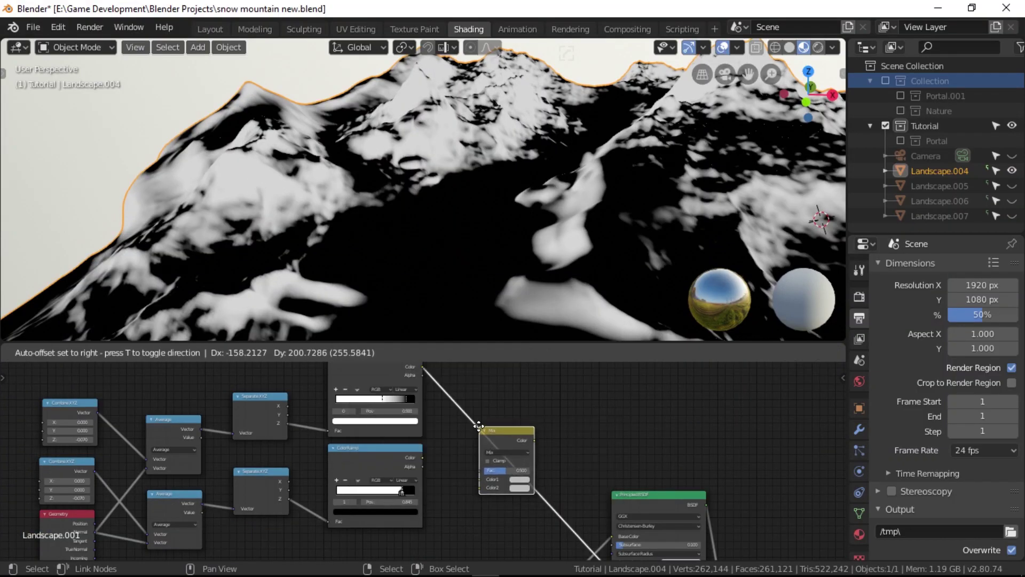
{"action": "left_click", "coordinate": [486, 437]}
{"action": "left_click", "coordinate": [498, 445]}
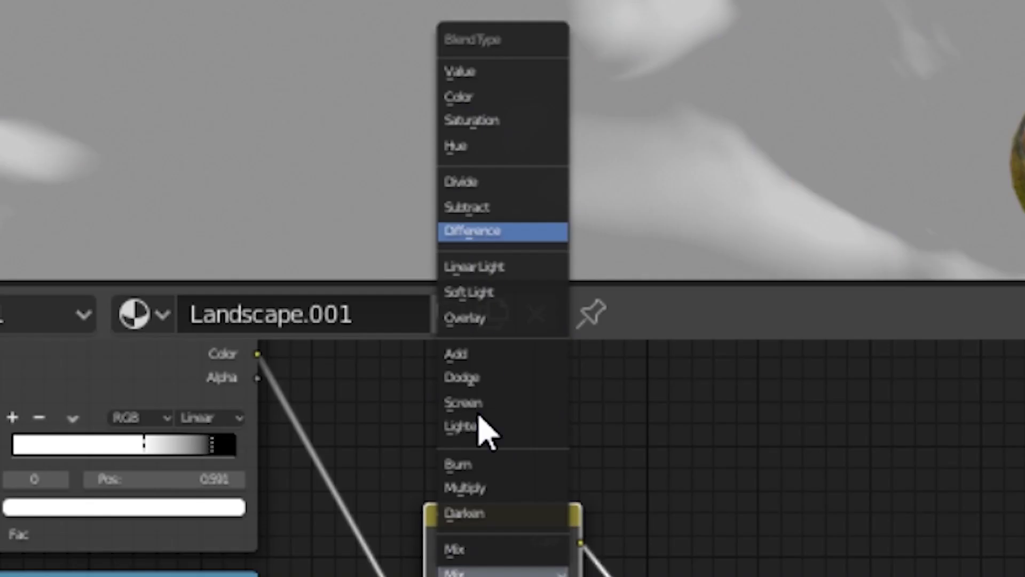
{"action": "left_click", "coordinate": [498, 323]}
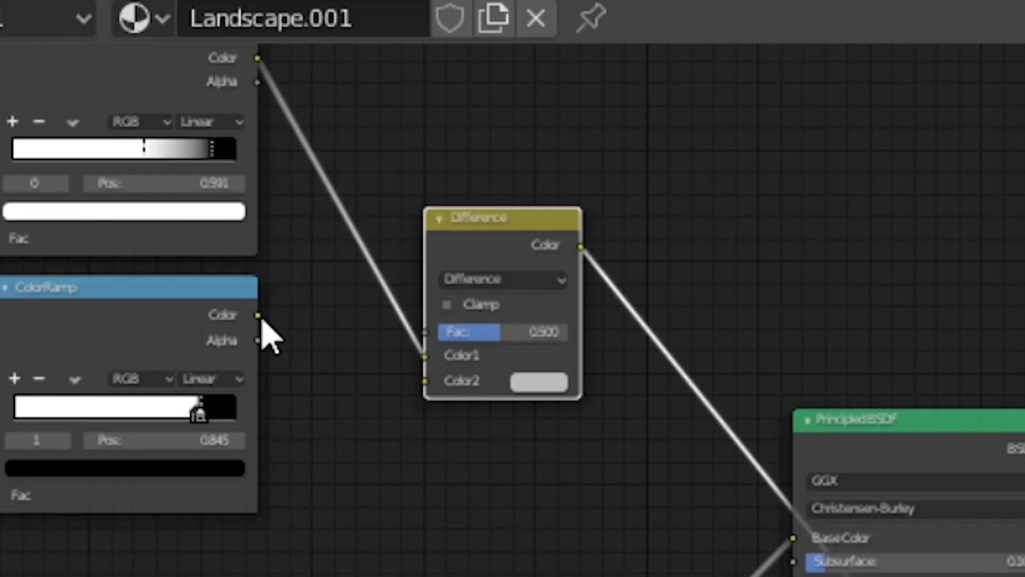
{"action": "left_click_drag", "start_coordinate": [423, 458], "coordinate": [482, 480]}
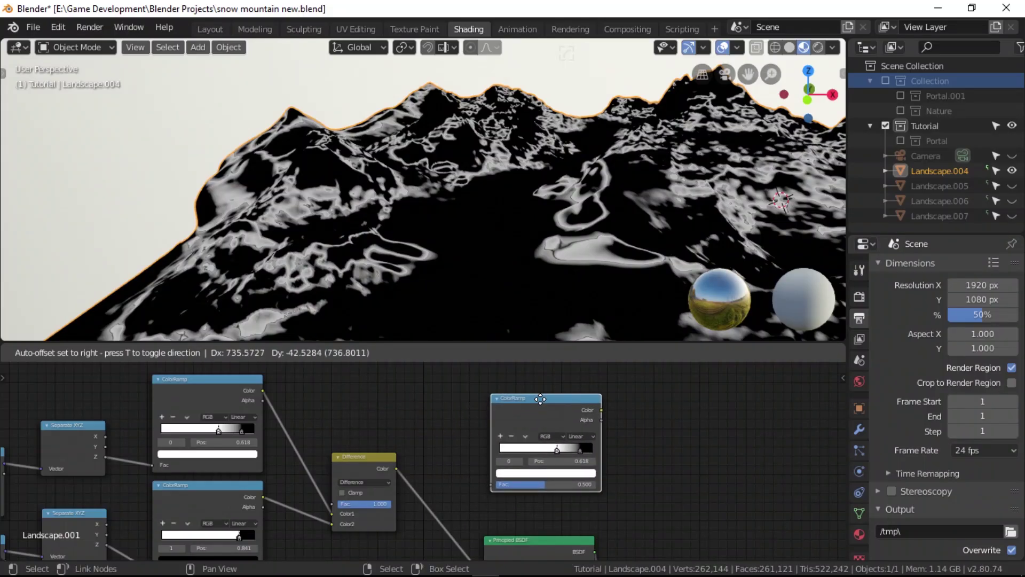
- Route the Difference node's Color through a duplicated ColorRamp into the first Mix Shader's Fac
{"action": "left_click", "coordinate": [563, 390]}
{"action": "left_click_drag", "start_coordinate": [398, 469], "coordinate": [521, 474]}
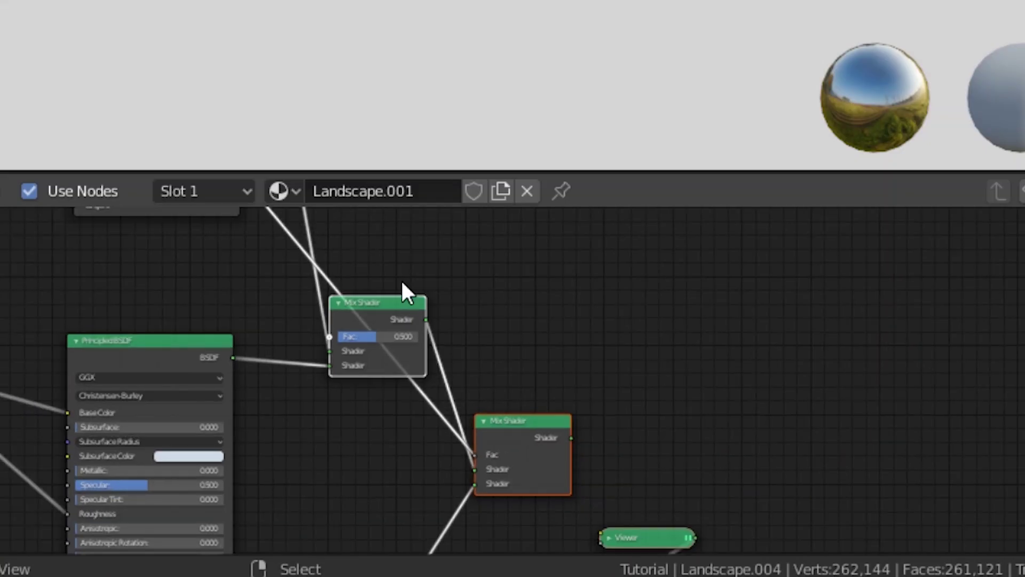
{"action": "middle_click_drag", "start_coordinate": [450, 411], "coordinate": [511, 407]}
{"action": "scroll", "coordinate": [499, 299], "scroll_direction": "down", "scroll_amount": 3}
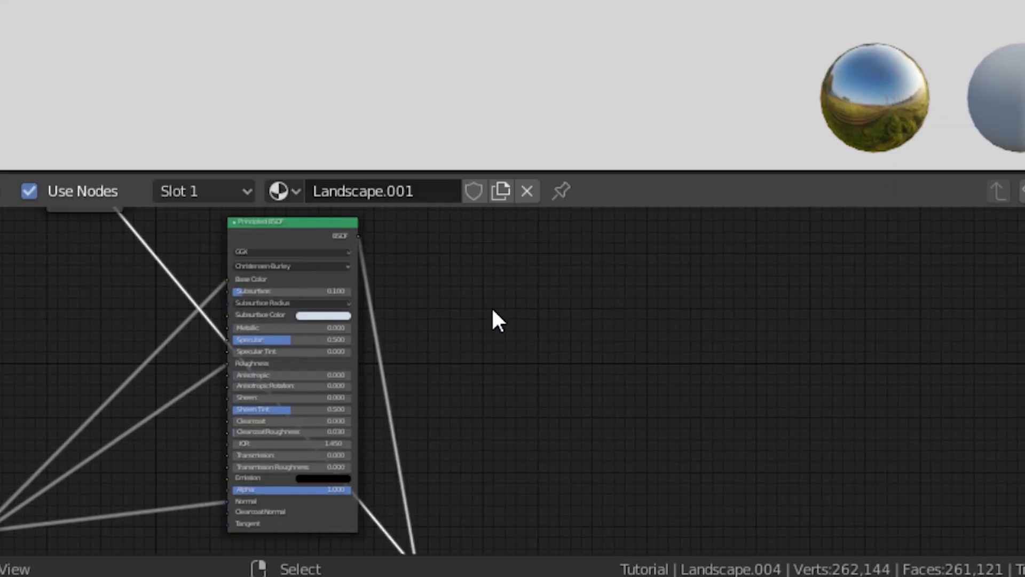
{"action": "middle_click_drag", "start_coordinate": [492, 309], "coordinate": [497, 526]}
{"action": "left_click", "coordinate": [354, 275]}
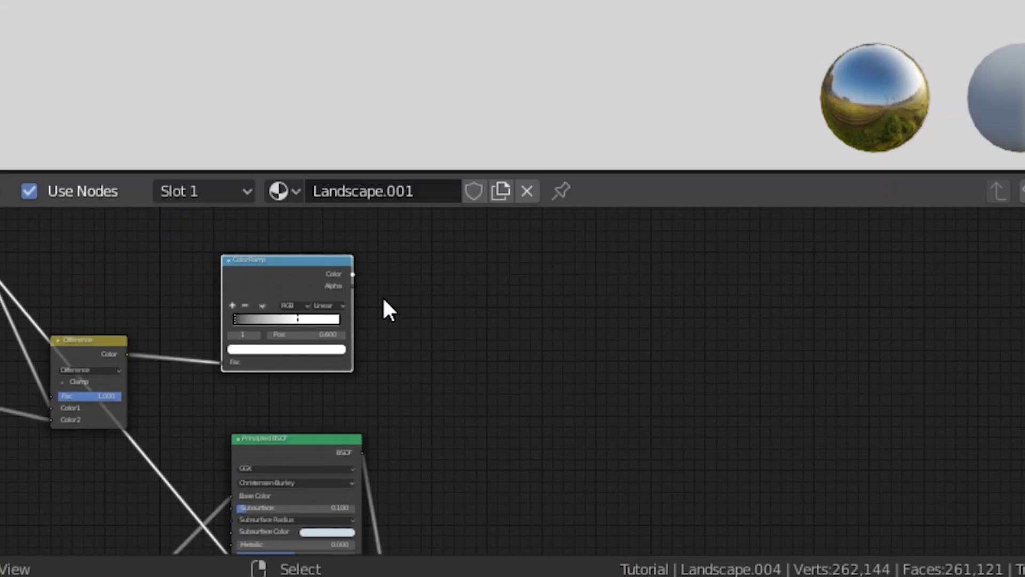
{"action": "key", "text": "f"}
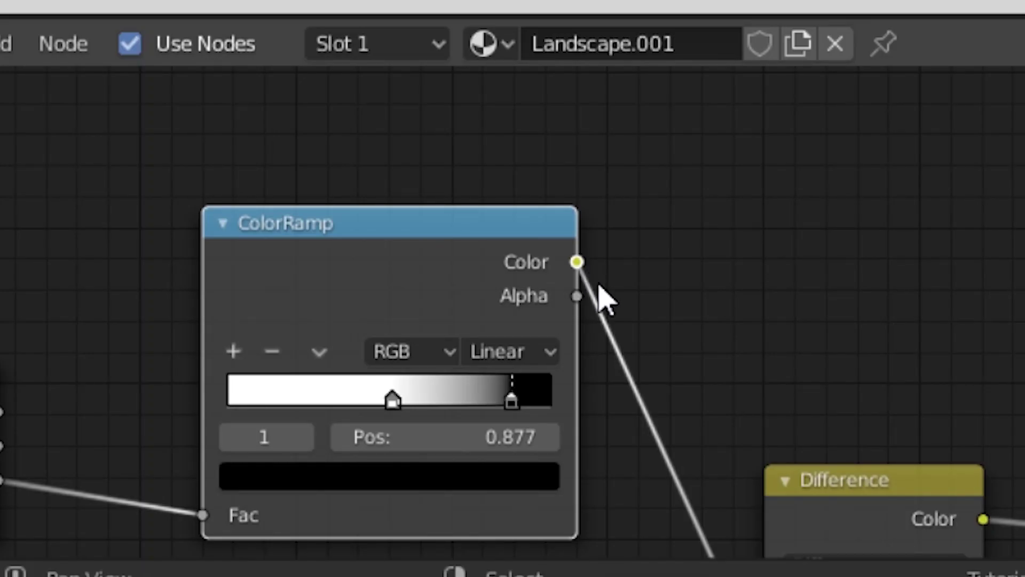
- Connect the Color of the upper ColorRamp feeding the Difference node to the second Mix Shader's Fac
{"action": "scroll", "coordinate": [798, 347], "scroll_direction": "down", "scroll_amount": 9}
{"action": "middle_click_drag", "start_coordinate": [877, 362], "coordinate": [582, 156]}
{"action": "scroll", "coordinate": [876, 446], "scroll_direction": "down", "scroll_amount": 5}
{"action": "middle_click_drag", "start_coordinate": [876, 446], "coordinate": [717, 243]}
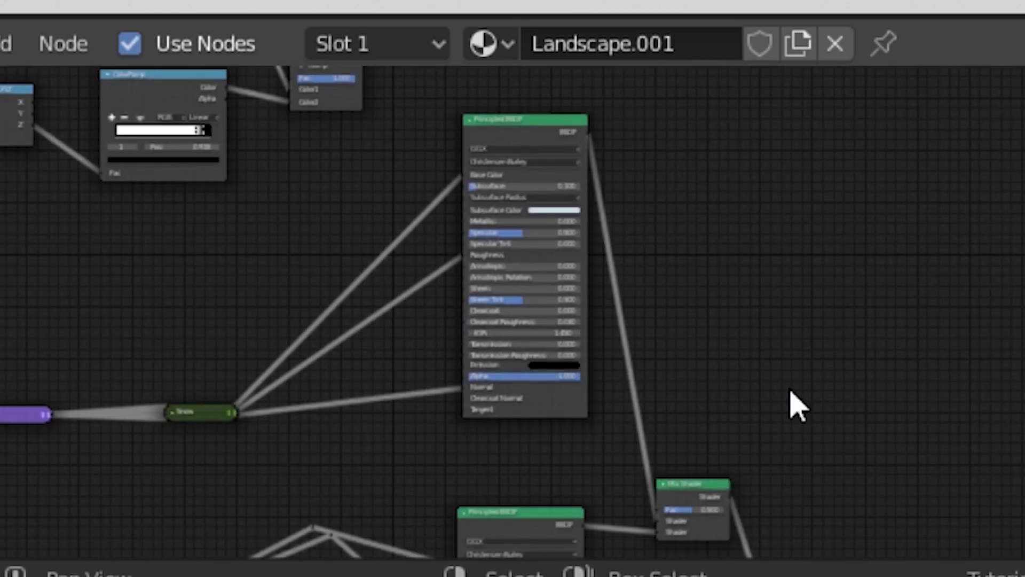
{"action": "middle_click_drag", "start_coordinate": [760, 372], "coordinate": [675, 141]}
{"action": "scroll", "coordinate": [712, 256], "scroll_direction": "up", "scroll_amount": 11}
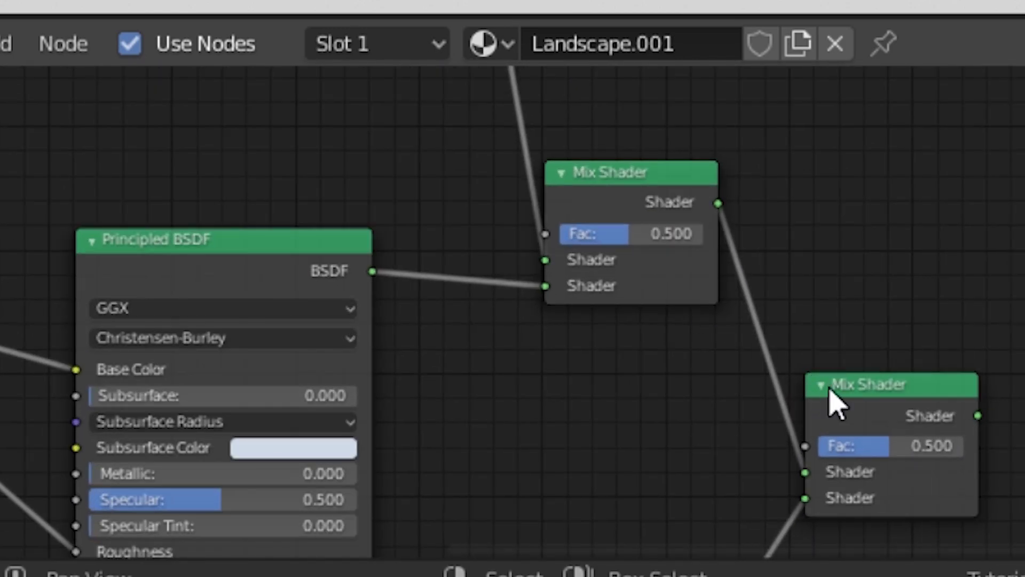
{"action": "right_click", "coordinate": [805, 447]}
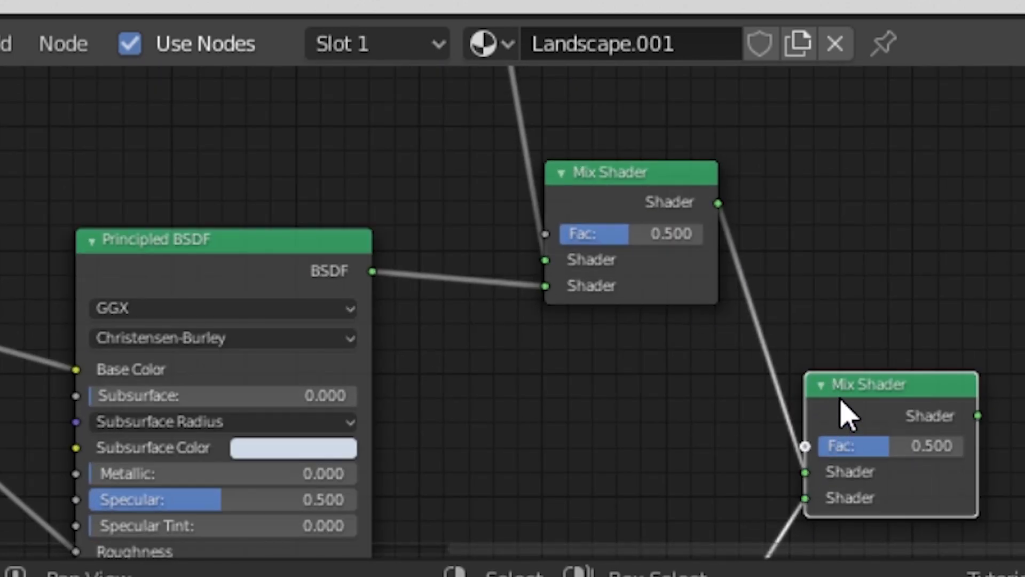
{"action": "key", "text": "f"}
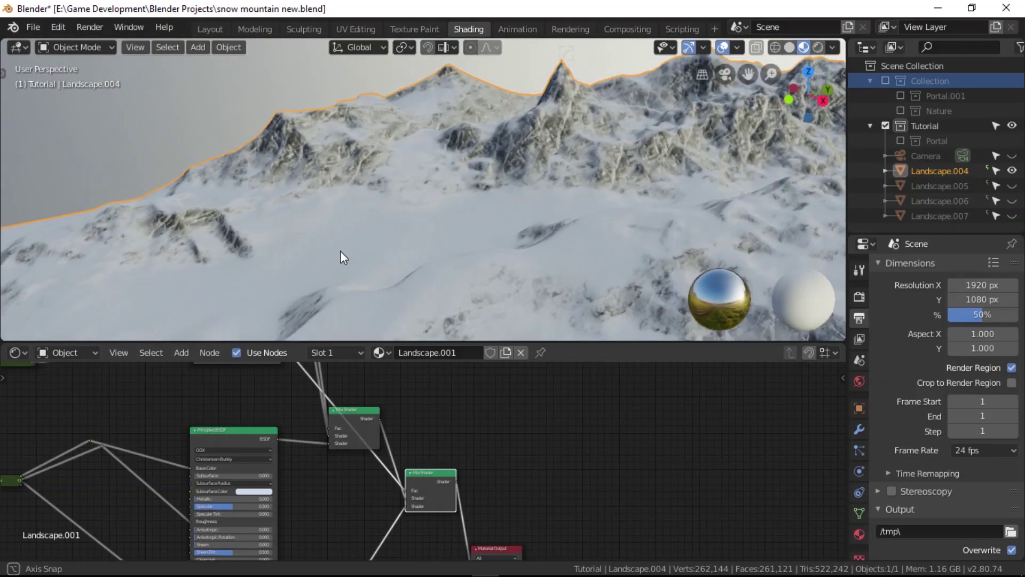
- Examine the blended landscape material from the camera view and review the mask nodes that drive it
{"action": "middle_click_drag", "start_coordinate": [341, 252], "coordinate": [458, 191]}
{"action": "key", "text": "KP_0"}
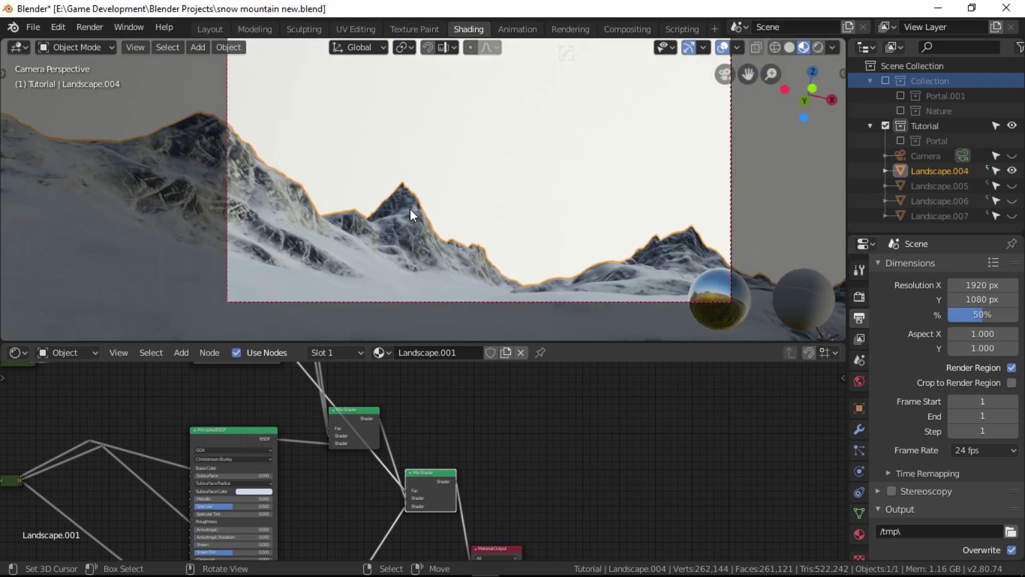
{"action": "key", "text": "alt+a"}
{"action": "scroll", "coordinate": [496, 254], "scroll_direction": "up", "scroll_amount": 3}
{"action": "middle_click_drag", "start_coordinate": [497, 254], "coordinate": [480, 209], "text": "shift"}
{"action": "scroll", "coordinate": [465, 408], "scroll_direction": "down", "scroll_amount": 8}
{"action": "middle_click_drag", "start_coordinate": [455, 473], "coordinate": [492, 520]}
{"action": "middle_click_drag", "start_coordinate": [311, 368], "coordinate": [368, 485]}
{"action": "scroll", "coordinate": [368, 485], "scroll_direction": "up", "scroll_amount": 6}
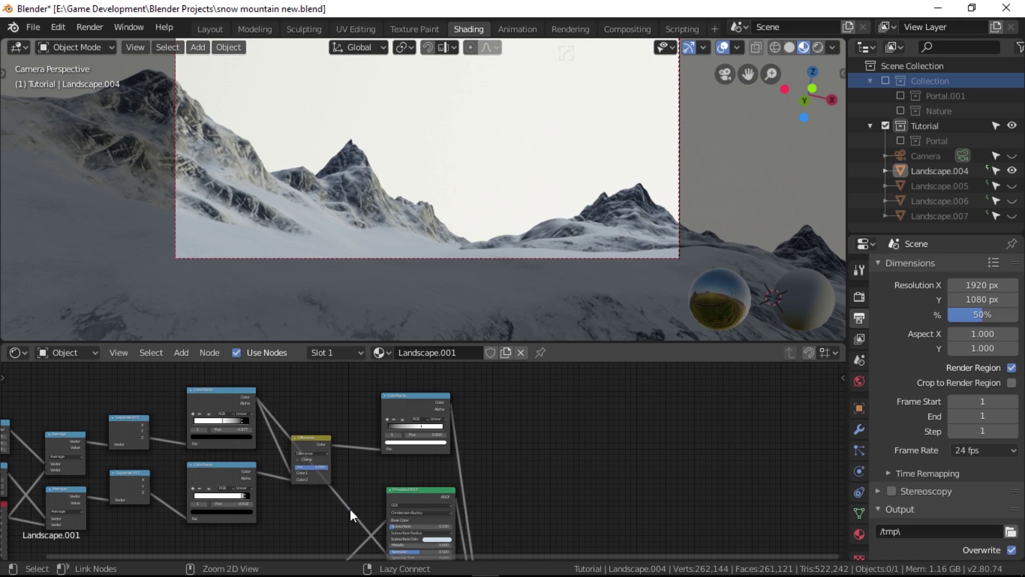
{"action": "key", "text": "alt"}
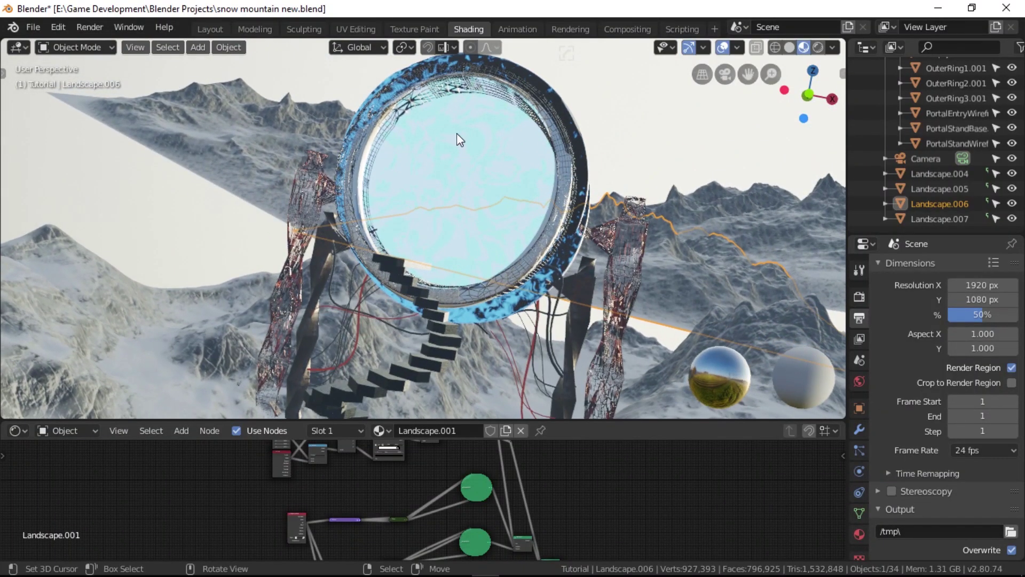
- Isolate the portal's glowing disc in local view and enlarge the node editor to show its PortalGate material
{"action": "left_click", "coordinate": [481, 160]}
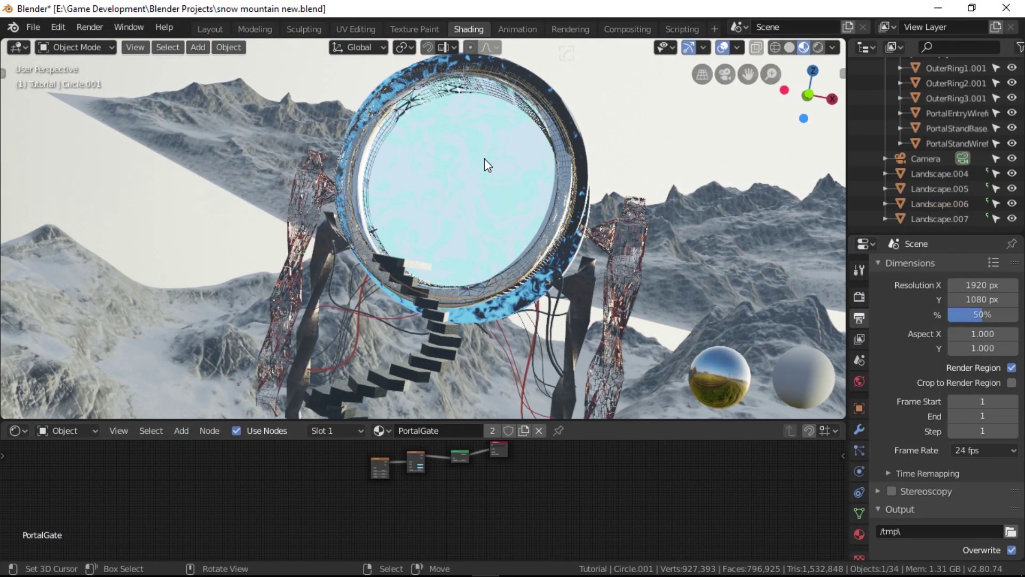
{"action": "key", "text": "KP_Divide"}
{"action": "middle_click_drag", "start_coordinate": [485, 160], "coordinate": [581, 235]}
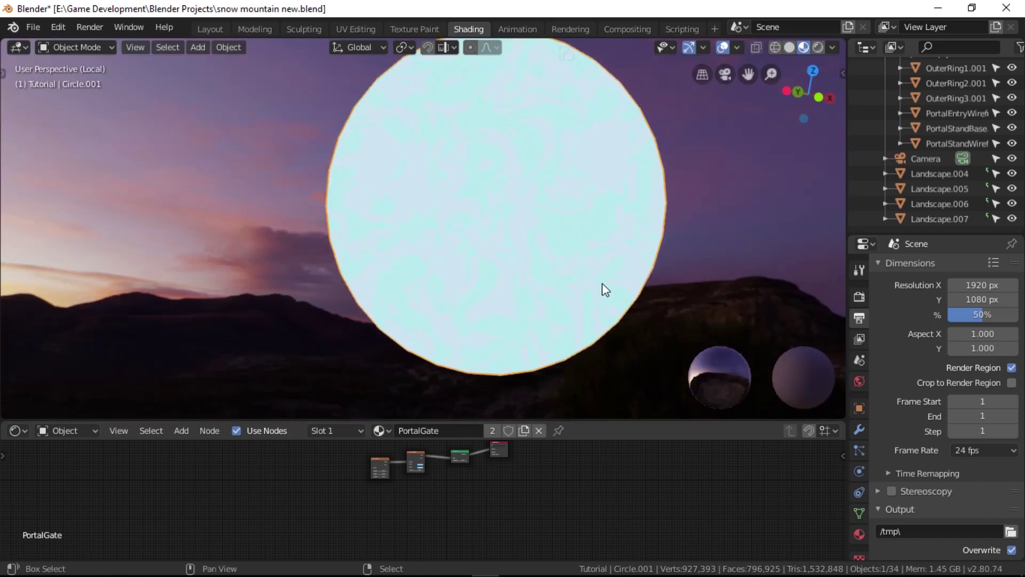
{"action": "middle_click_drag", "start_coordinate": [604, 288], "coordinate": [584, 291]}
{"action": "left_click_drag", "start_coordinate": [480, 420], "coordinate": [480, 284]}
- Examine the PortalGate material's Emission strength, the Checker Texture's two colors and the Noise Texture settings
{"action": "scroll", "coordinate": [480, 424], "scroll_direction": "up", "scroll_amount": 8}
{"action": "middle_click_drag", "start_coordinate": [479, 425], "coordinate": [483, 505]}
{"action": "scroll", "coordinate": [523, 505], "scroll_direction": "up", "scroll_amount": 8}
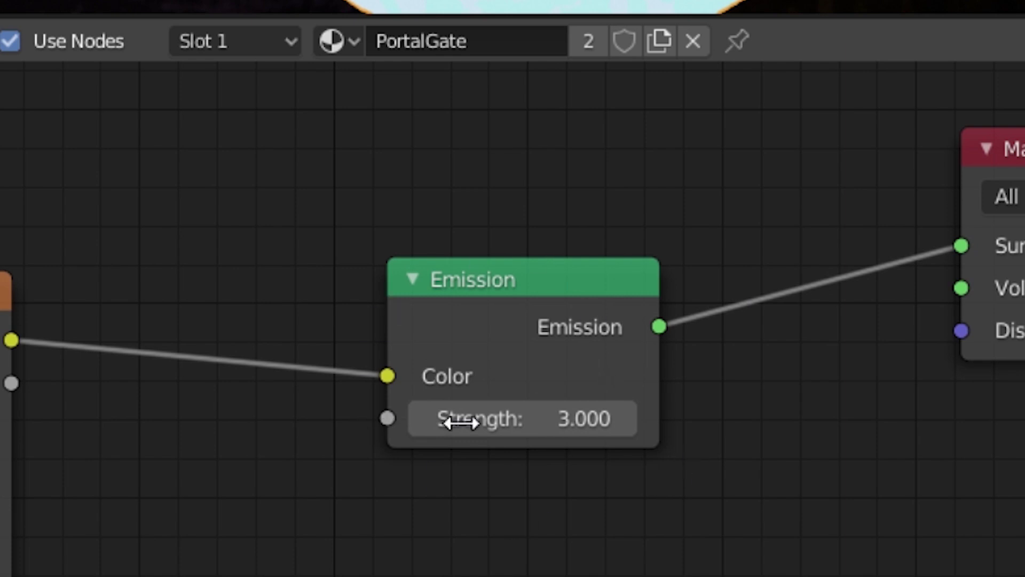
{"action": "middle_click_drag", "start_coordinate": [493, 419], "coordinate": [551, 322]}
{"action": "middle_click_drag", "start_coordinate": [569, 423], "coordinate": [1023, 395]}
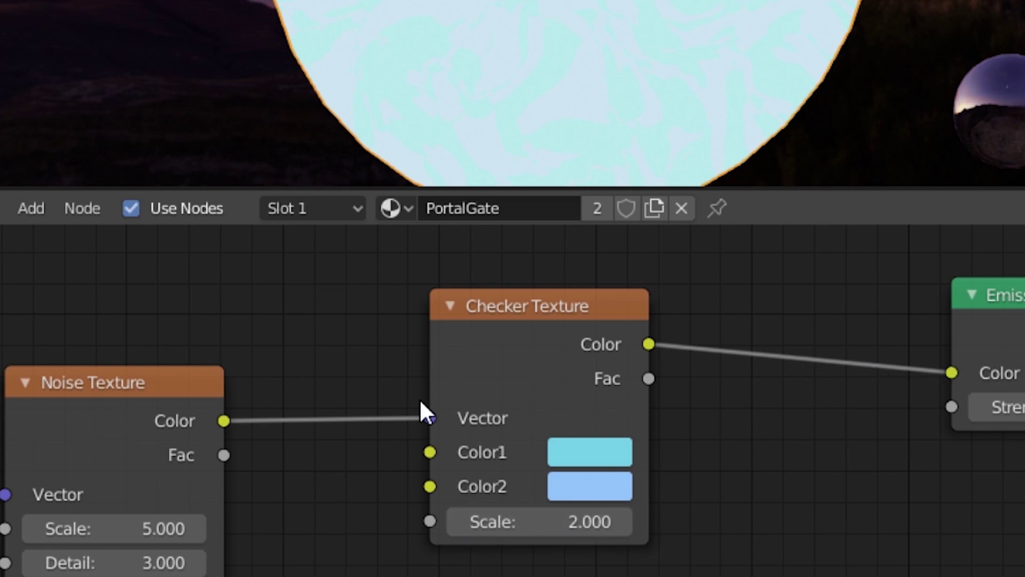
{"action": "left_click", "coordinate": [569, 345]}
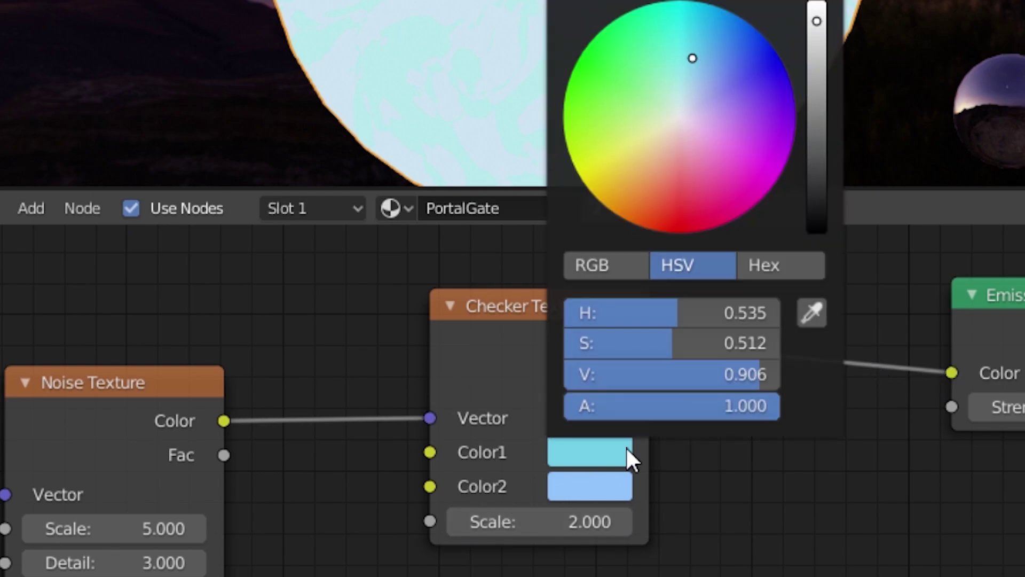
{"action": "left_click", "coordinate": [597, 491]}
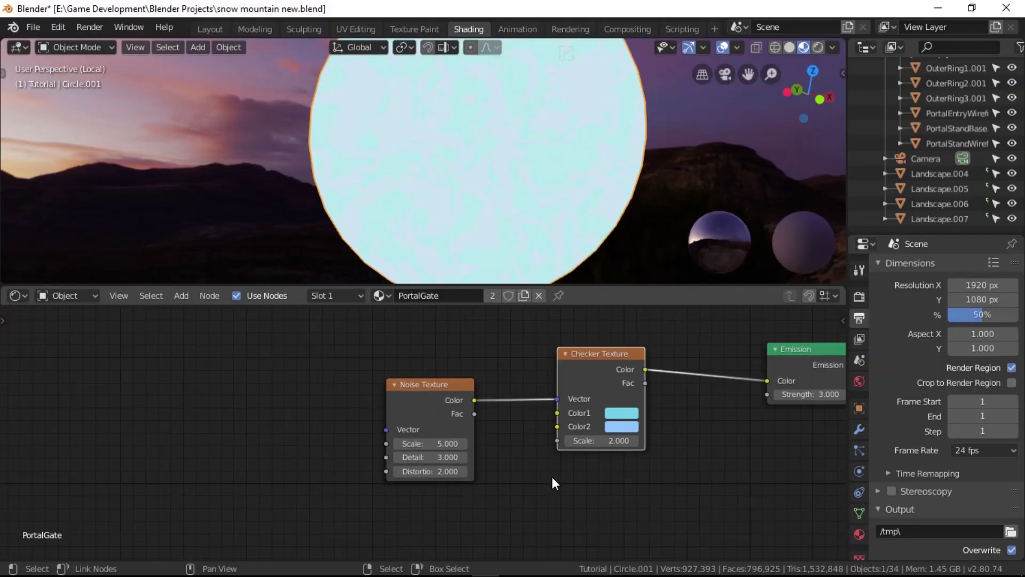
{"action": "middle_click_drag", "start_coordinate": [552, 477], "coordinate": [214, 463]}
{"action": "scroll", "coordinate": [415, 441], "scroll_direction": "down", "scroll_amount": 3}
{"action": "middle_click_drag", "start_coordinate": [407, 441], "coordinate": [535, 457]}
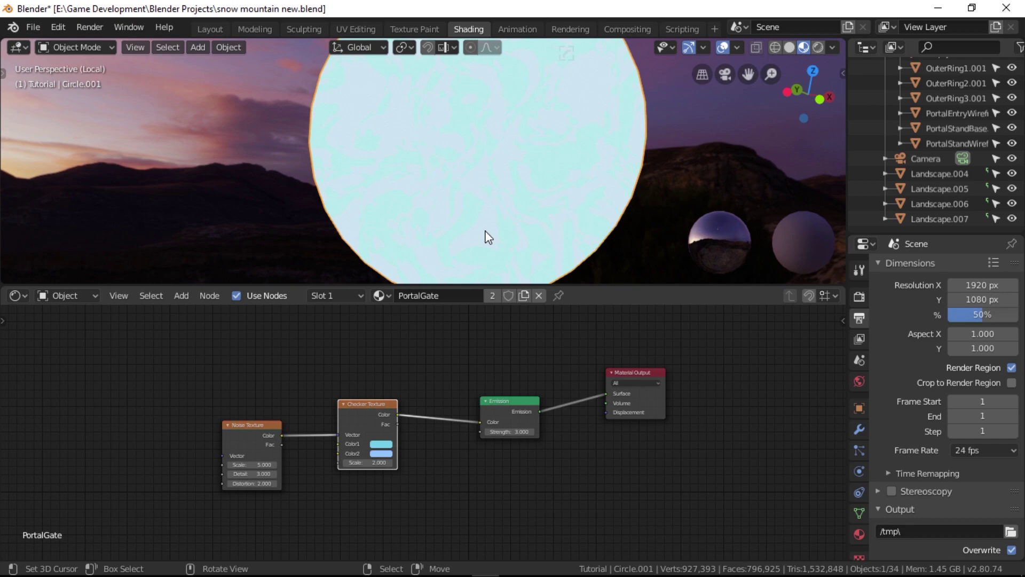
- Return from the disc's local view to the full portal and isolate the OuterRing1.001 ring
{"action": "key", "text": "KP_Divide"}
{"action": "middle_click_drag", "start_coordinate": [485, 231], "coordinate": [459, 240]}
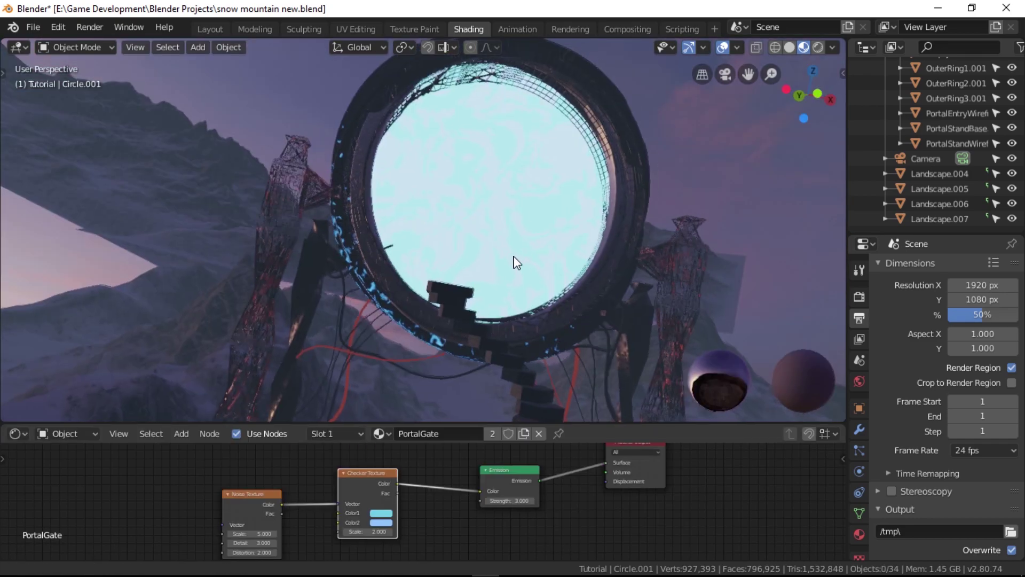
{"action": "middle_click_drag", "start_coordinate": [517, 263], "coordinate": [543, 241]}
{"action": "scroll", "coordinate": [636, 398], "scroll_direction": "up", "scroll_amount": 2}
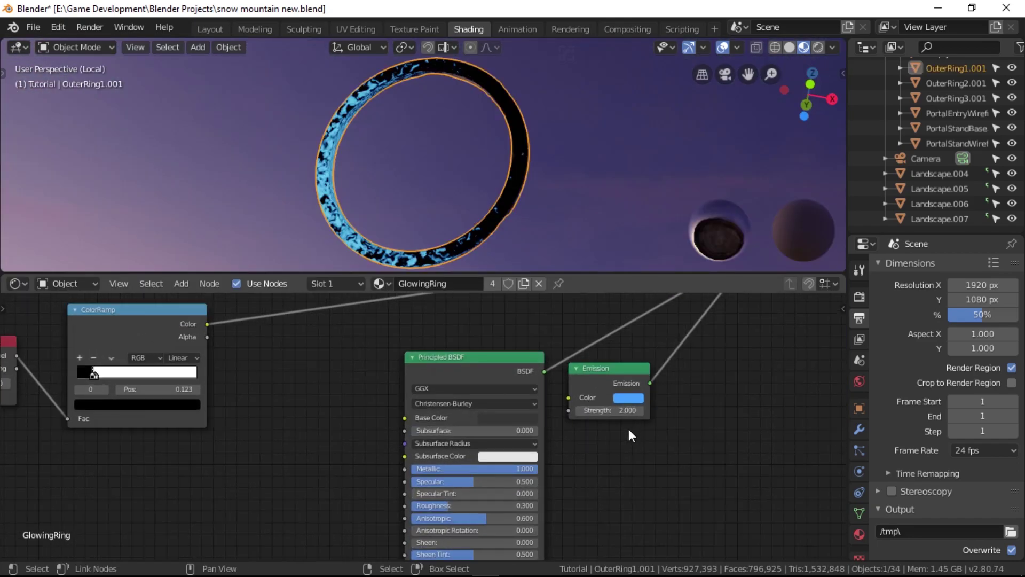
- Examine the GlowingRing material's Principled BSDF, Emission, Mix Shader, ColorRamp, Layer Weight and Noise Texture nodes
{"action": "middle_click_drag", "start_coordinate": [629, 428], "coordinate": [619, 387]}
{"action": "middle_click_drag", "start_coordinate": [502, 358], "coordinate": [399, 454]}
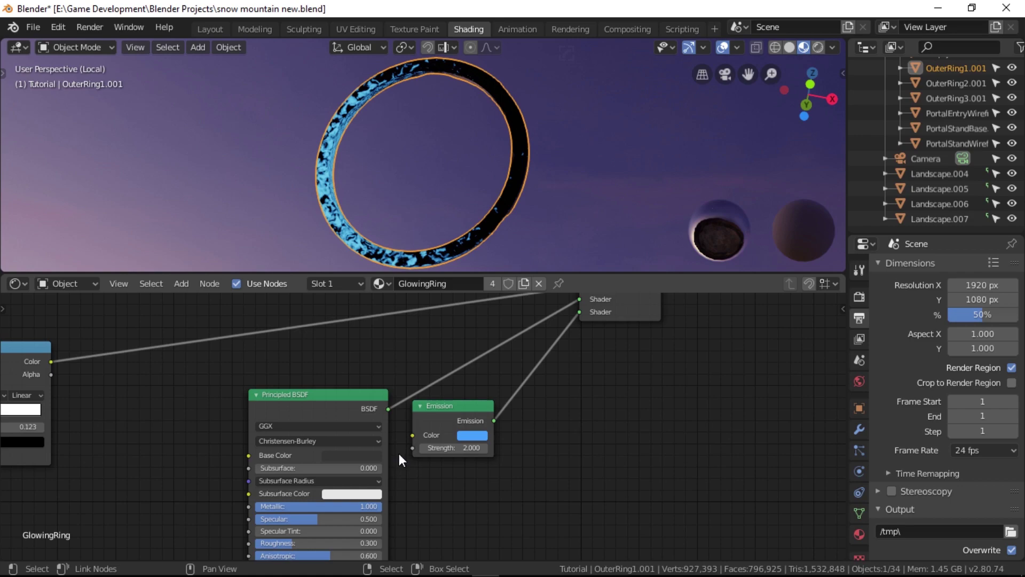
{"action": "middle_click_drag", "start_coordinate": [622, 330], "coordinate": [535, 401]}
{"action": "left_click", "coordinate": [541, 395]}
{"action": "scroll", "coordinate": [720, 386], "scroll_direction": "down", "scroll_amount": 3}
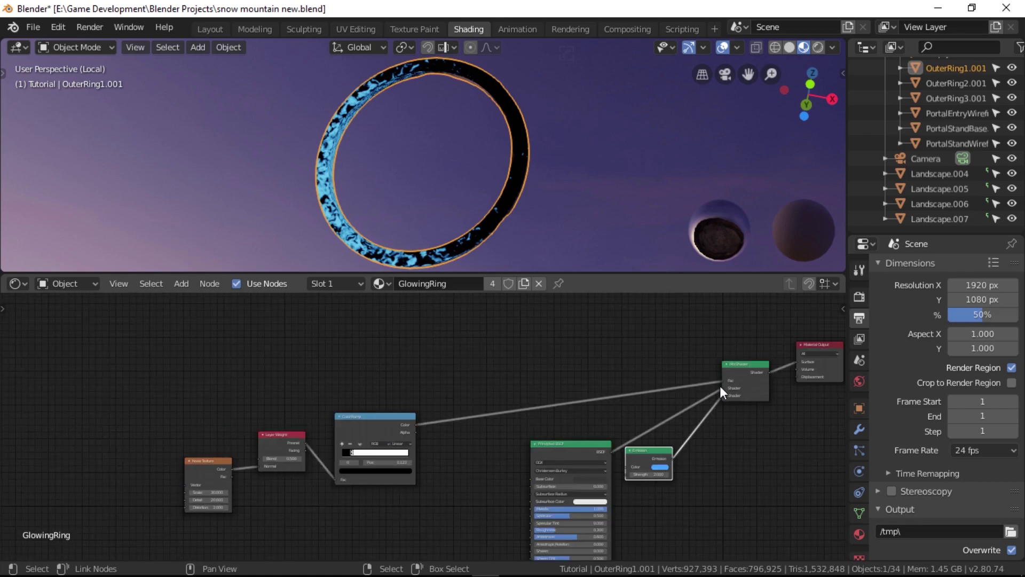
{"action": "scroll", "coordinate": [422, 432], "scroll_direction": "up", "scroll_amount": 7}
{"action": "middle_click_drag", "start_coordinate": [474, 425], "coordinate": [694, 387]}
{"action": "scroll", "coordinate": [612, 405], "scroll_direction": "up", "scroll_amount": 2}
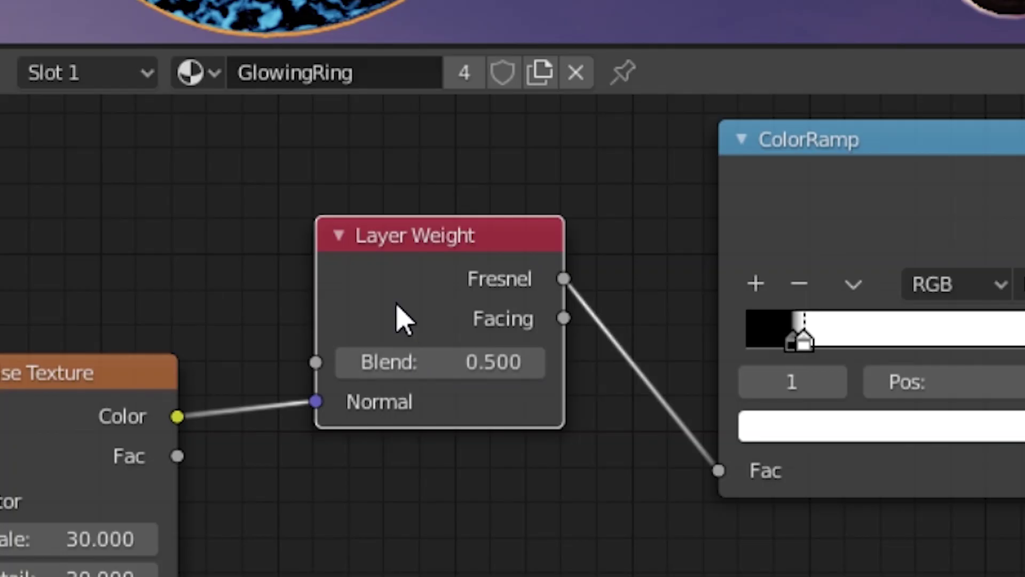
{"action": "key", "text": "a"}
{"action": "key", "text": "a"}
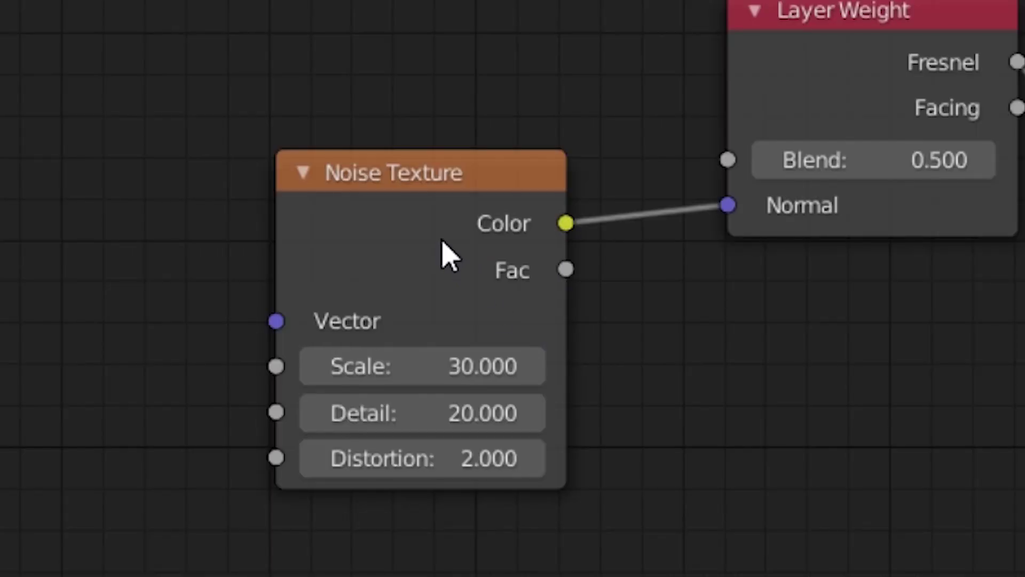
- Adjust the color stops on the GlowingRing material's ColorRamp and review the glow pattern around the isolated ring
{"action": "left_click", "coordinate": [31, 404]}
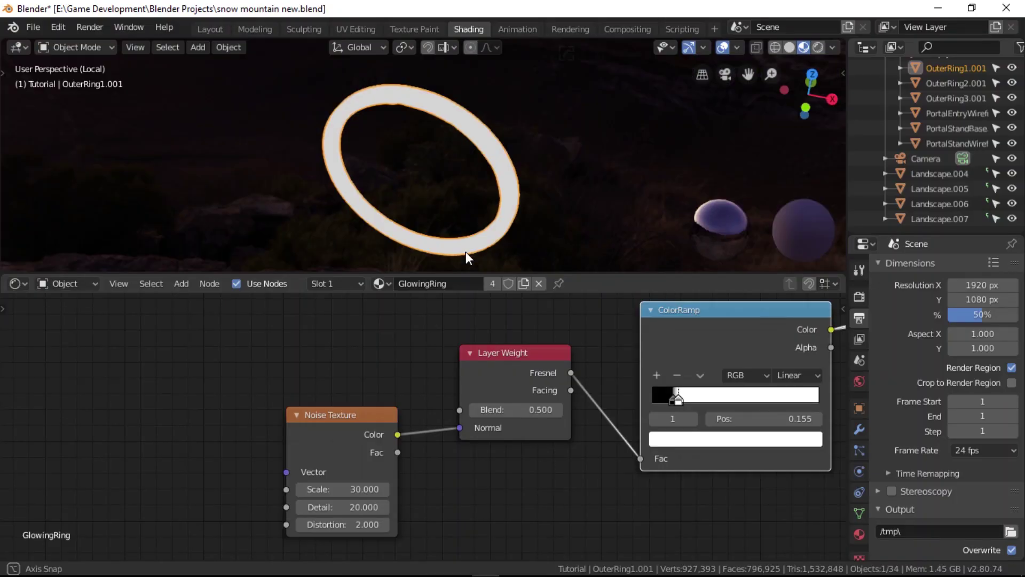
{"action": "key", "text": "KP_Decimal"}
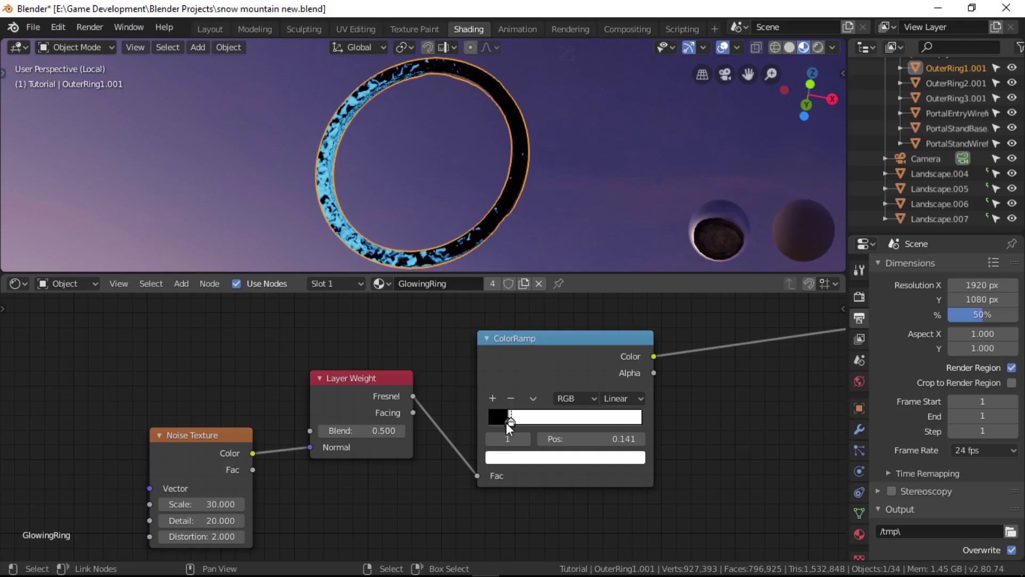
{"action": "left_click_drag", "start_coordinate": [506, 422], "coordinate": [506, 421]}
{"action": "scroll", "coordinate": [690, 389], "scroll_direction": "down", "scroll_amount": 4}
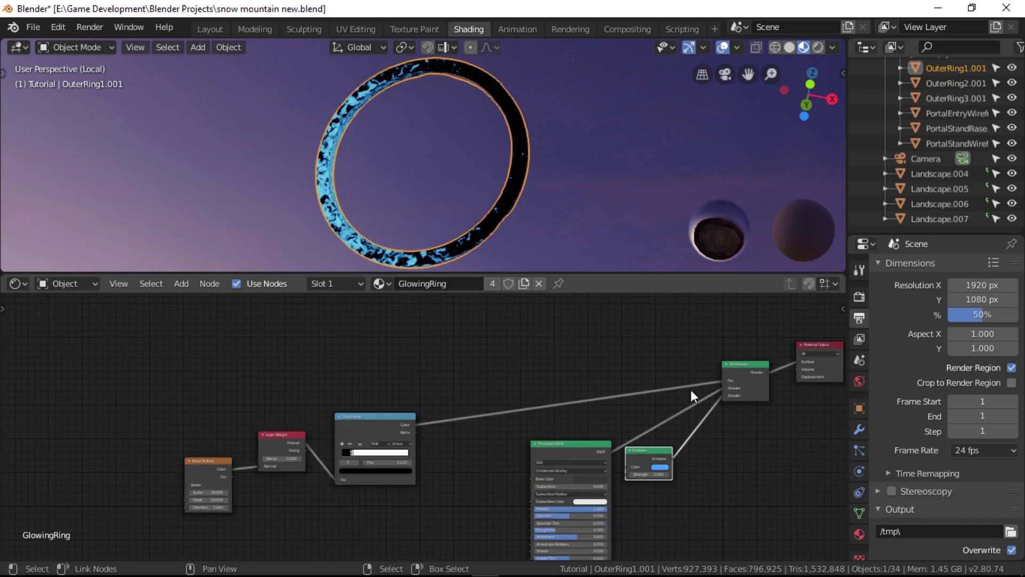
{"action": "scroll", "coordinate": [421, 430], "scroll_direction": "up", "scroll_amount": 7}
{"action": "middle_click_drag", "start_coordinate": [424, 437], "coordinate": [633, 383]}
{"action": "scroll", "coordinate": [633, 399], "scroll_direction": "up", "scroll_amount": 2}
{"action": "scroll", "coordinate": [632, 383], "scroll_direction": "down", "scroll_amount": 3}
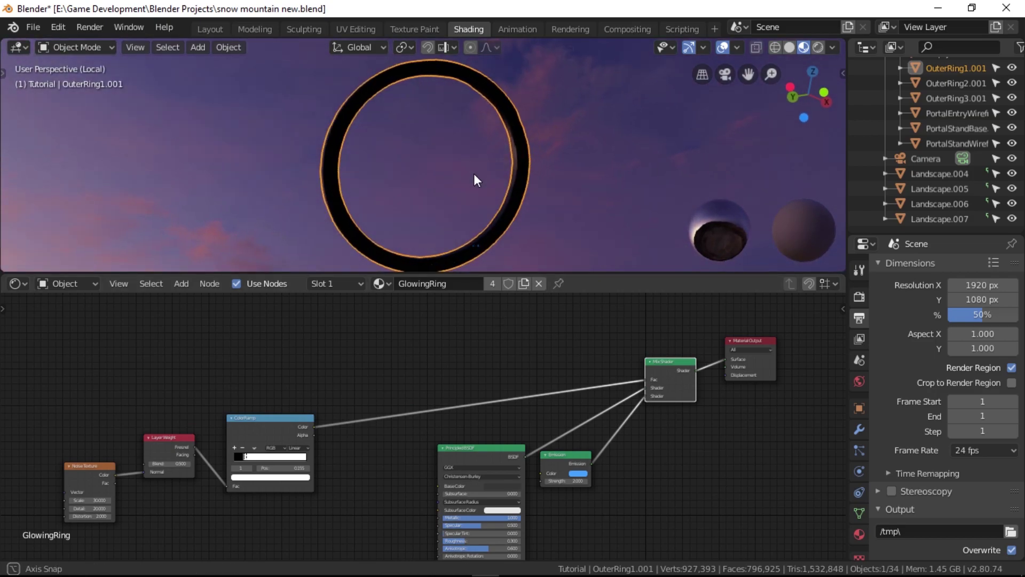
{"action": "middle_click_drag", "start_coordinate": [473, 174], "coordinate": [450, 206]}
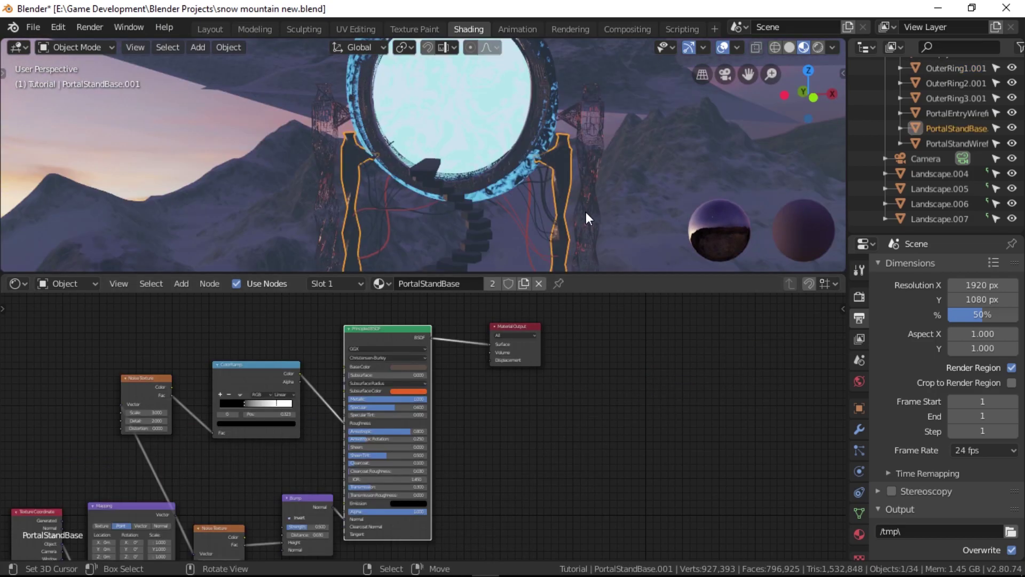
- Examine the portal's stand base up close with its PortalStandBase material's Principled BSDF, ColorRamp, Noise Texture and Bump nodes
{"action": "scroll", "coordinate": [385, 415], "scroll_direction": "down", "scroll_amount": 2}
{"action": "middle_click_drag", "start_coordinate": [270, 465], "coordinate": [309, 483]}
{"action": "scroll", "coordinate": [386, 414], "scroll_direction": "up", "scroll_amount": 2}
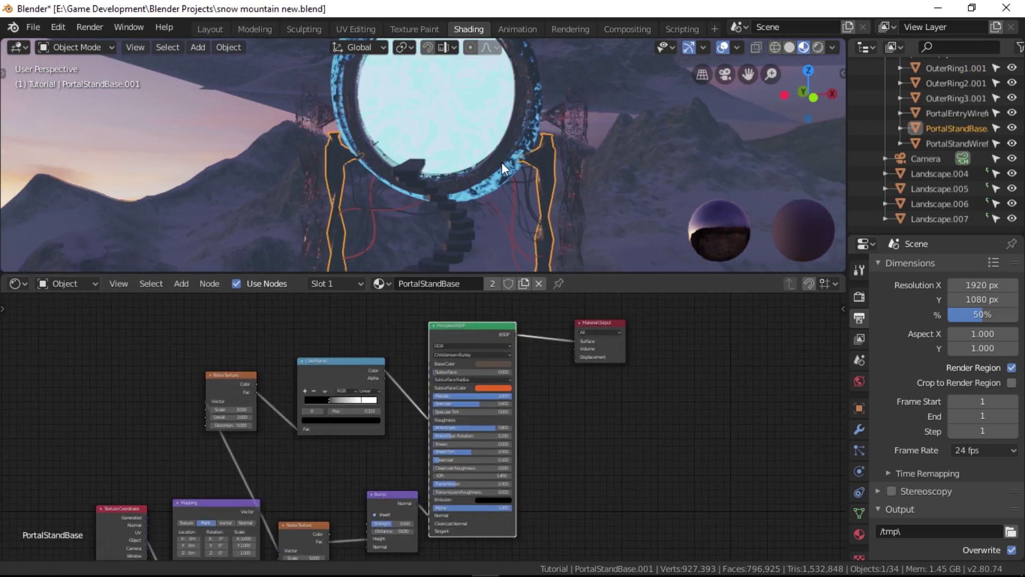
{"action": "scroll", "coordinate": [501, 162], "scroll_direction": "up", "scroll_amount": 4}
{"action": "middle_click_drag", "start_coordinate": [558, 197], "coordinate": [414, 123]}
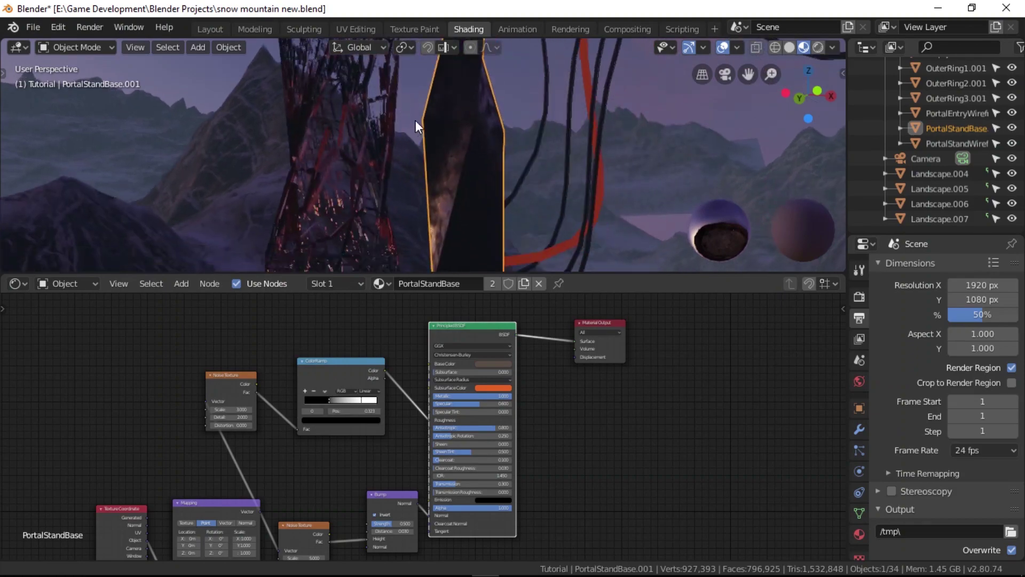
{"action": "middle_click_drag", "start_coordinate": [426, 452], "coordinate": [327, 555]}
{"action": "scroll", "coordinate": [559, 450], "scroll_direction": "up", "scroll_amount": 2}
{"action": "middle_click_drag", "start_coordinate": [423, 155], "coordinate": [430, 160]}
{"action": "scroll", "coordinate": [430, 159], "scroll_direction": "down", "scroll_amount": 3}
- Select the wireframe portal stand and examine the Checker Texture, Noise Texture and ColorRamp nodes of its PortalStandWireframe material
{"action": "left_click", "coordinate": [428, 206]}
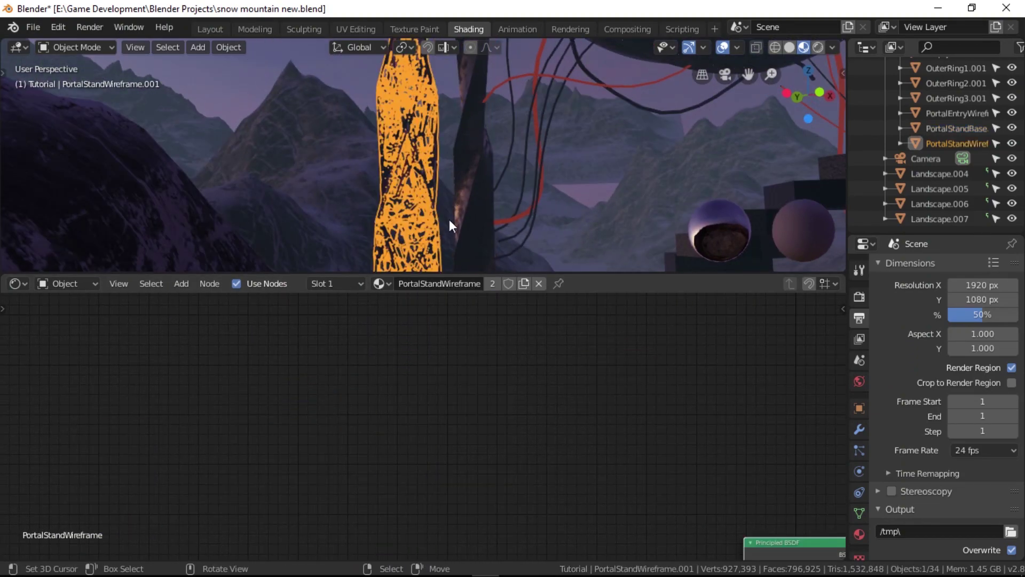
{"action": "scroll", "coordinate": [534, 427], "scroll_direction": "down", "scroll_amount": 2}
{"action": "middle_click_drag", "start_coordinate": [624, 555], "coordinate": [474, 382]}
{"action": "key", "text": "a"}
{"action": "key", "text": "a"}
{"action": "scroll", "coordinate": [437, 206], "scroll_direction": "up", "scroll_amount": 3}
{"action": "middle_click_drag", "start_coordinate": [437, 206], "coordinate": [446, 201]}
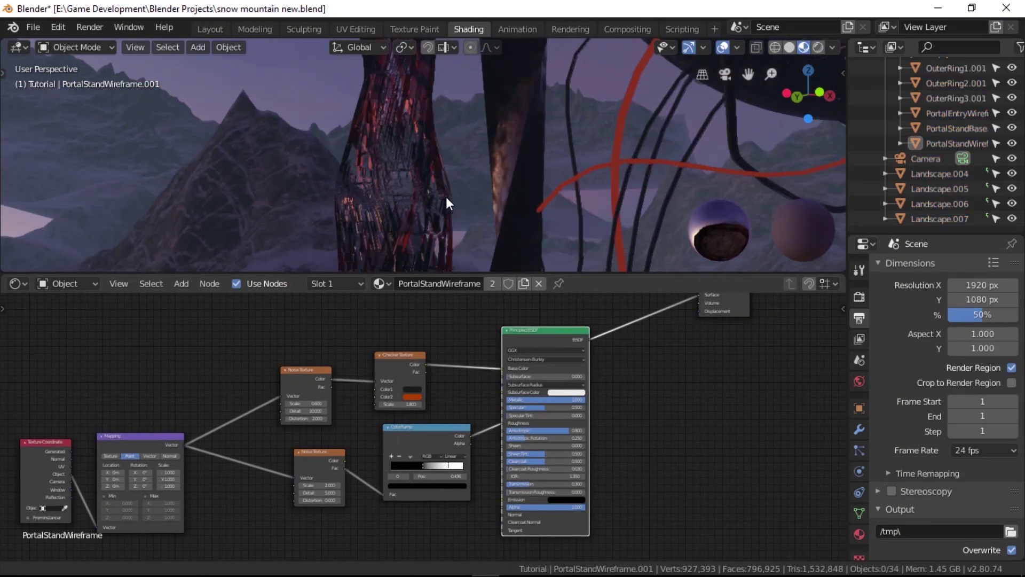
{"action": "scroll", "coordinate": [415, 453], "scroll_direction": "up", "scroll_amount": 1}
{"action": "middle_click_drag", "start_coordinate": [414, 453], "coordinate": [546, 420]}
{"action": "scroll", "coordinate": [545, 419], "scroll_direction": "down", "scroll_amount": 1}
{"action": "middle_click_drag", "start_coordinate": [678, 359], "coordinate": [469, 462]}
{"action": "scroll", "coordinate": [470, 184], "scroll_direction": "down", "scroll_amount": 6}
- Select a red cable hanging below the portal ring and examine its WiresRed material's Emission node
{"action": "middle_click_drag", "start_coordinate": [478, 184], "coordinate": [446, 197]}
{"action": "right_click", "coordinate": [432, 205]}
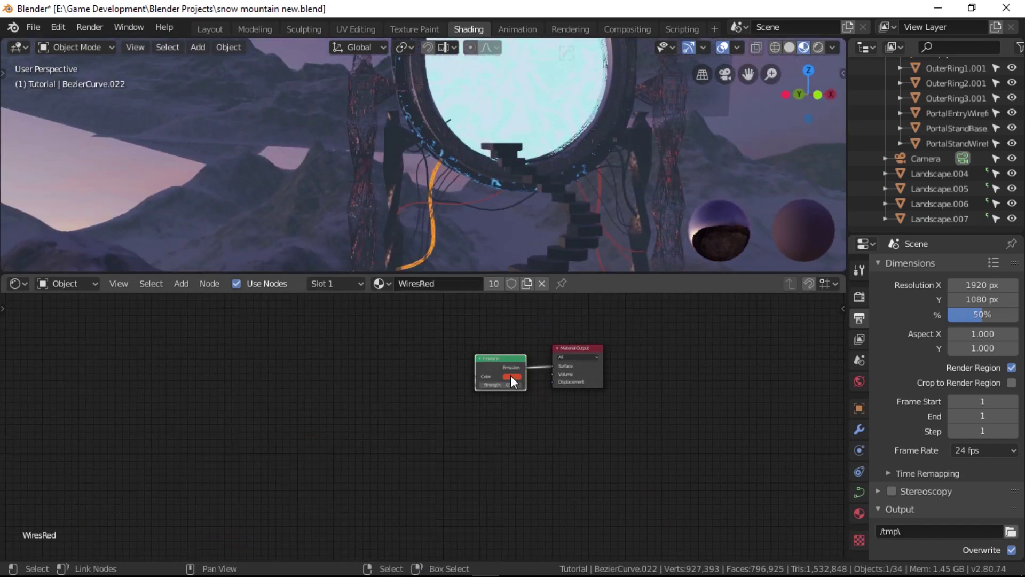
{"action": "middle_click_drag", "start_coordinate": [513, 380], "coordinate": [425, 423]}
{"action": "scroll", "coordinate": [426, 423], "scroll_direction": "up", "scroll_amount": 6}
{"action": "key", "text": "alt+a"}
{"action": "scroll", "coordinate": [453, 202], "scroll_direction": "up", "scroll_amount": 4}
- Select further portal parts, including OuterRing2.001, and examine their material nodes
{"action": "right_click", "coordinate": [454, 201]}
{"action": "scroll", "coordinate": [524, 393], "scroll_direction": "down", "scroll_amount": 5}
{"action": "middle_click_drag", "start_coordinate": [428, 220], "coordinate": [366, 155]}
{"action": "key", "text": "alt+a"}
{"action": "right_click", "coordinate": [427, 192]}
{"action": "scroll", "coordinate": [420, 462], "scroll_direction": "down", "scroll_amount": 1}
{"action": "scroll", "coordinate": [421, 462], "scroll_direction": "up", "scroll_amount": 3}
{"action": "middle_click_drag", "start_coordinate": [256, 528], "coordinate": [714, 371]}
{"action": "scroll", "coordinate": [451, 126], "scroll_direction": "down", "scroll_amount": 3}
{"action": "middle_click_drag", "start_coordinate": [450, 126], "coordinate": [611, 226]}
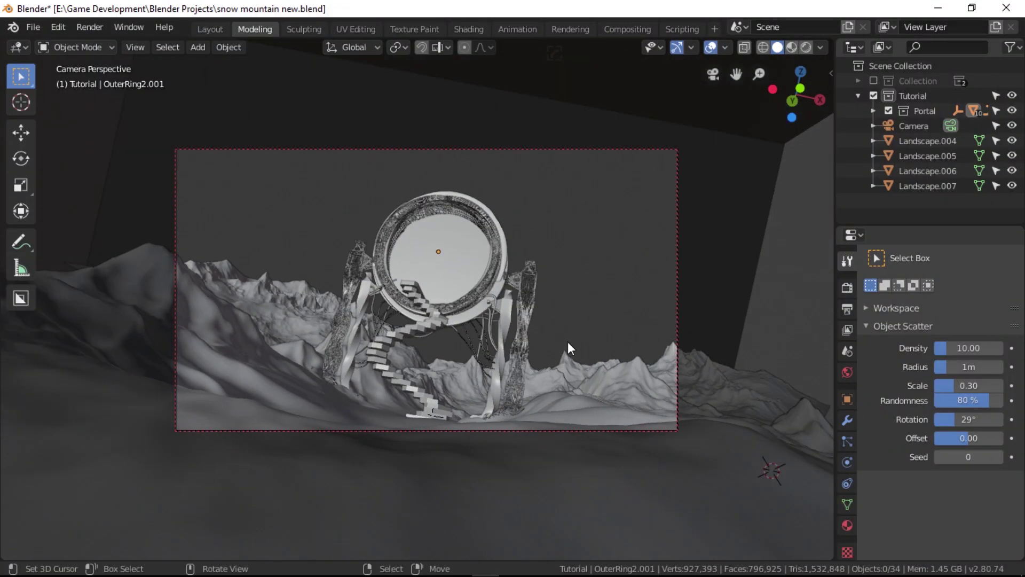
- Configure rendering with Cycles on GPU Compute, the Filmic view transform and the Medium High Contrast look
{"action": "scroll", "coordinate": [568, 341], "scroll_direction": "up", "scroll_amount": 3}
{"action": "scroll", "coordinate": [584, 333], "scroll_direction": "down", "scroll_amount": 5}
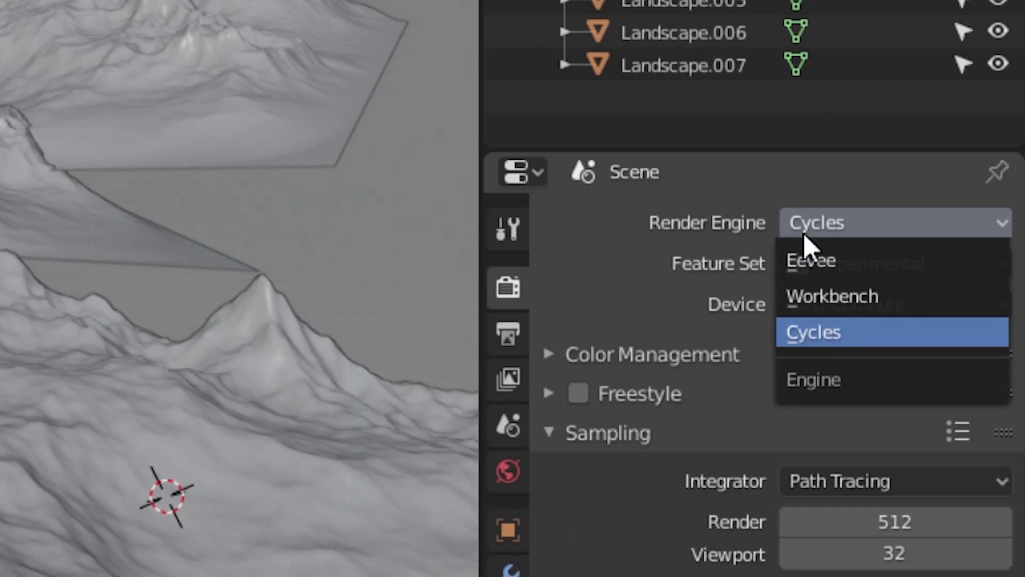
{"action": "left_click", "coordinate": [806, 235]}
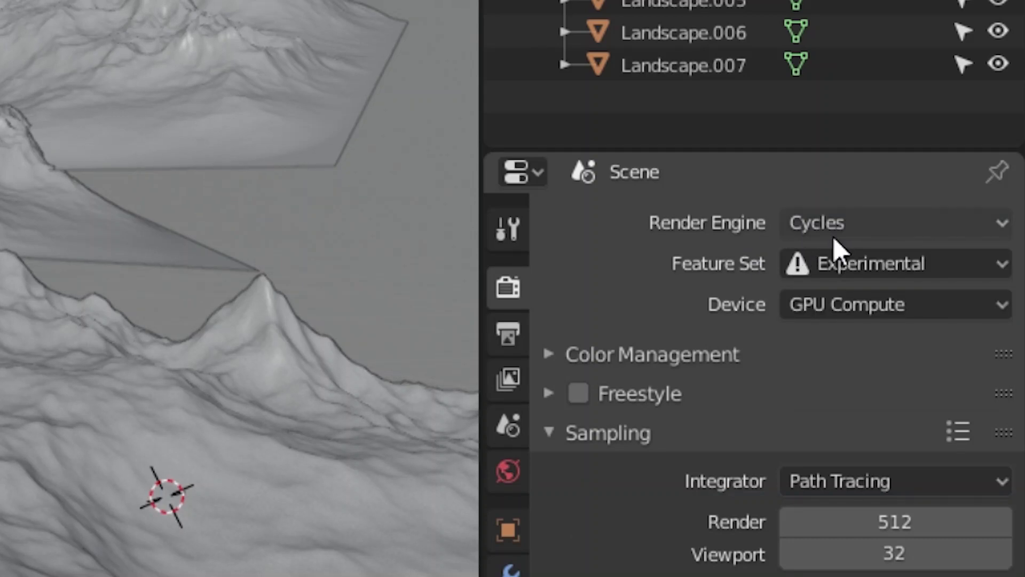
{"action": "left_click", "coordinate": [852, 310]}
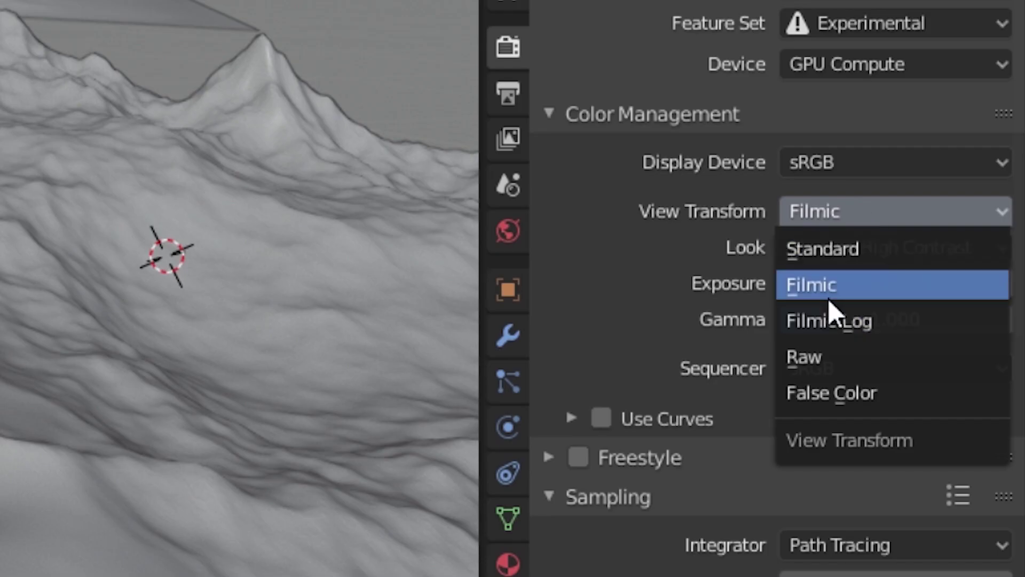
{"action": "left_click", "coordinate": [834, 297]}
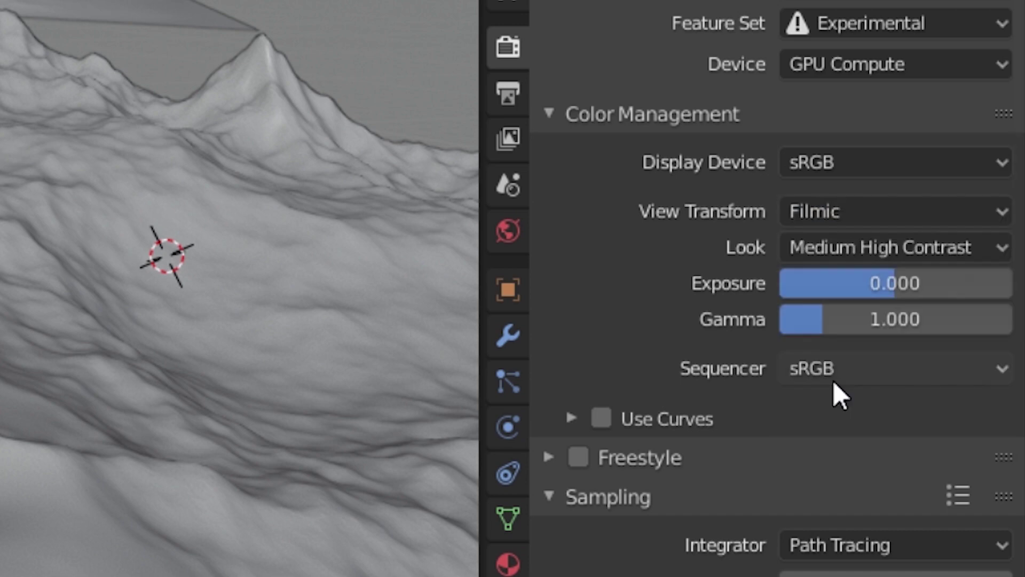
{"action": "left_click", "coordinate": [875, 250]}
- Set the Path Tracing render samples to 512
{"action": "scroll", "coordinate": [719, 254], "scroll_direction": "down", "scroll_amount": 10}
{"action": "left_click", "coordinate": [849, 259]}
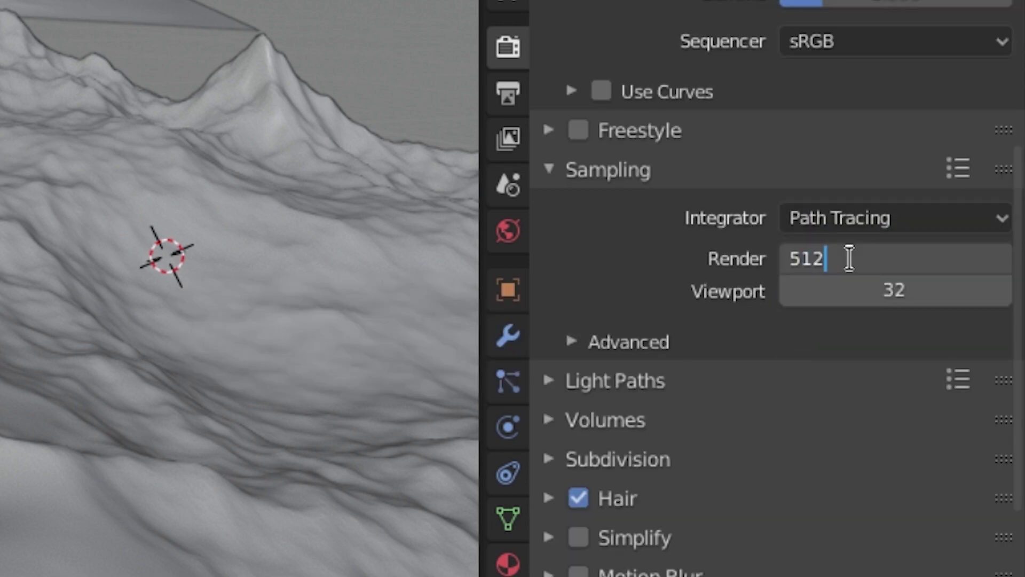
{"action": "key", "text": "Return"}
- Try render resolution percentages of 100% and 200% for the 1920 x 1080 px output
{"action": "left_click", "coordinate": [509, 95]}
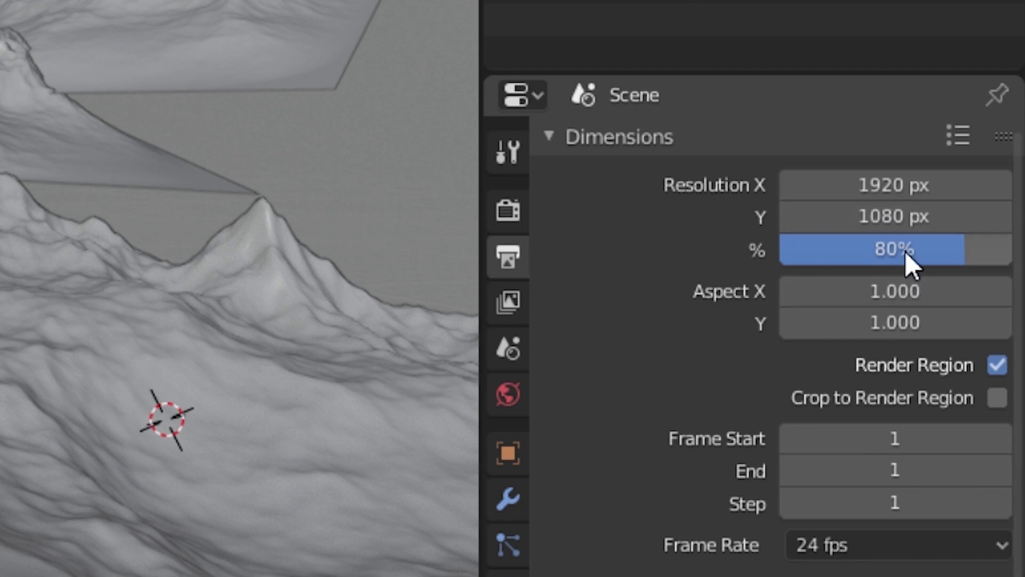
{"action": "left_click_drag", "start_coordinate": [908, 263], "coordinate": [961, 263]}
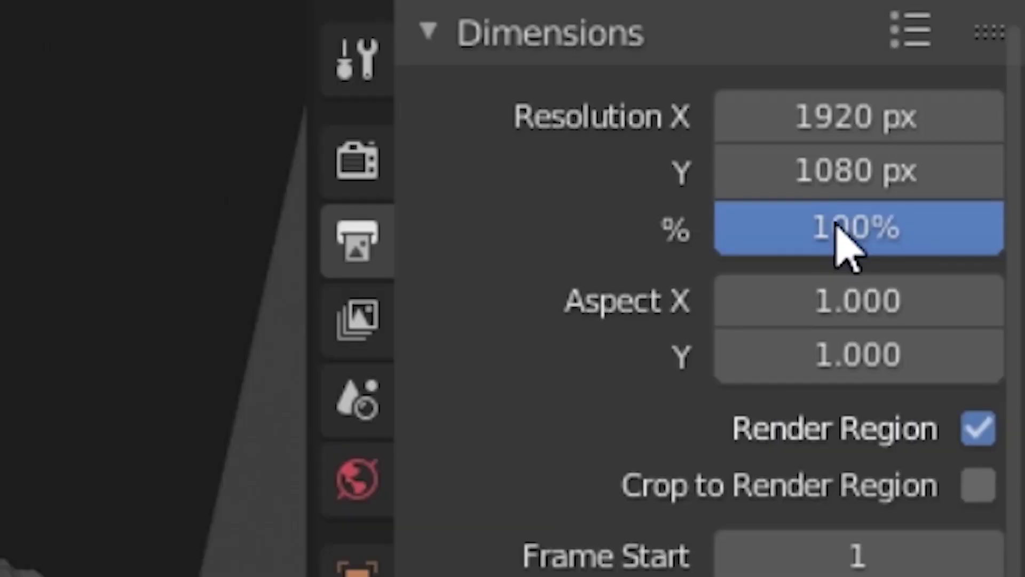
{"action": "left_click", "coordinate": [847, 234]}
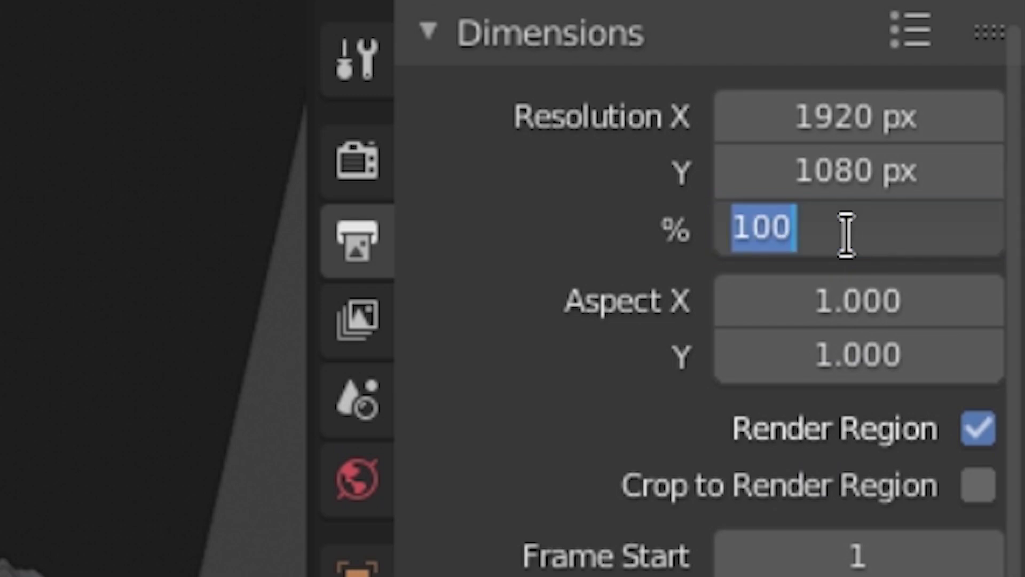
{"action": "type", "text": "200"}
{"action": "key", "text": "Return"}
- Enter a new resolution percentage and render the camera view as a still image
{"action": "left_click", "coordinate": [847, 235]}
{"action": "type", "text": "4"}
{"action": "key", "text": "Return"}
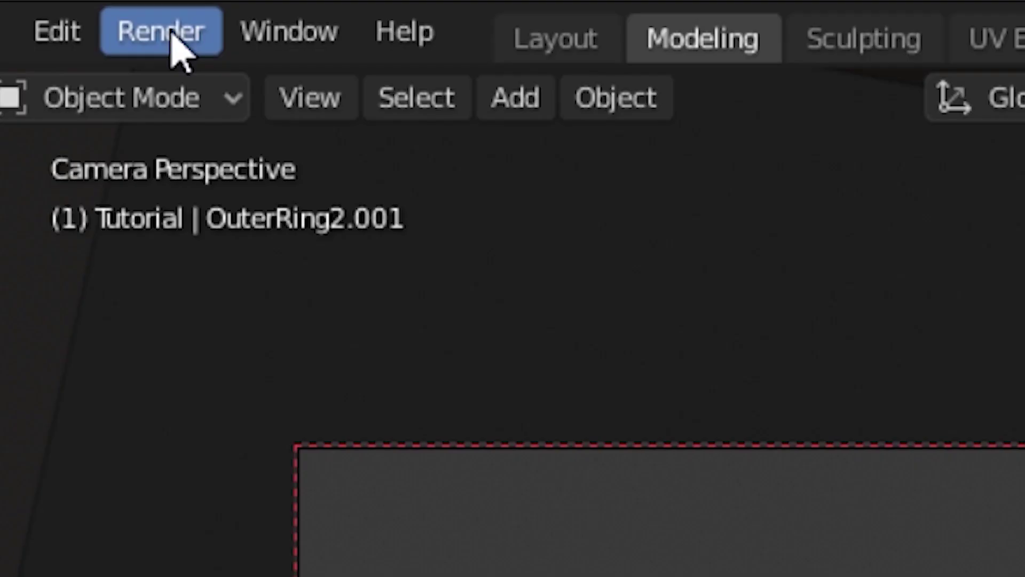
{"action": "left_click", "coordinate": [172, 37]}
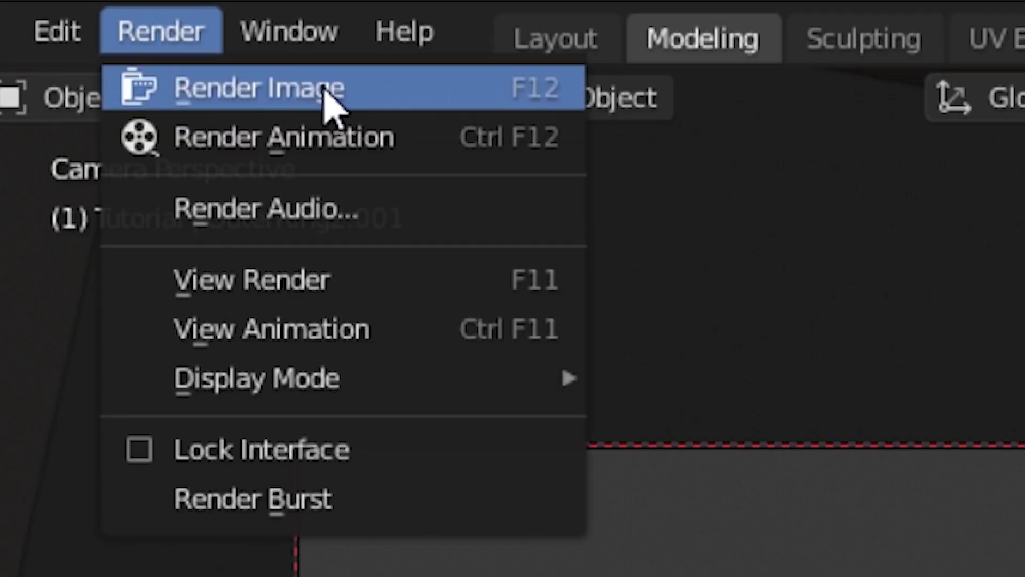
{"action": "left_click", "coordinate": [352, 90]}
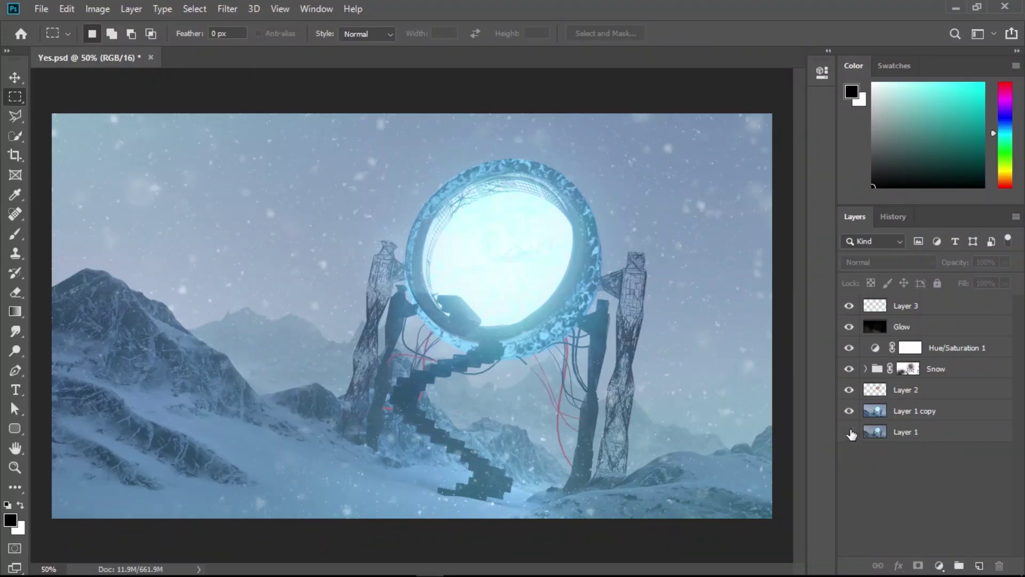
- Switch to Photoshop and view Layer 1 and Layer 1 copy of Yes.psd each on its own
{"action": "left_click", "coordinate": [849, 432], "text": "alt"}
{"action": "left_click", "coordinate": [849, 431], "text": "alt"}
{"action": "left_click", "coordinate": [849, 411], "text": "alt"}
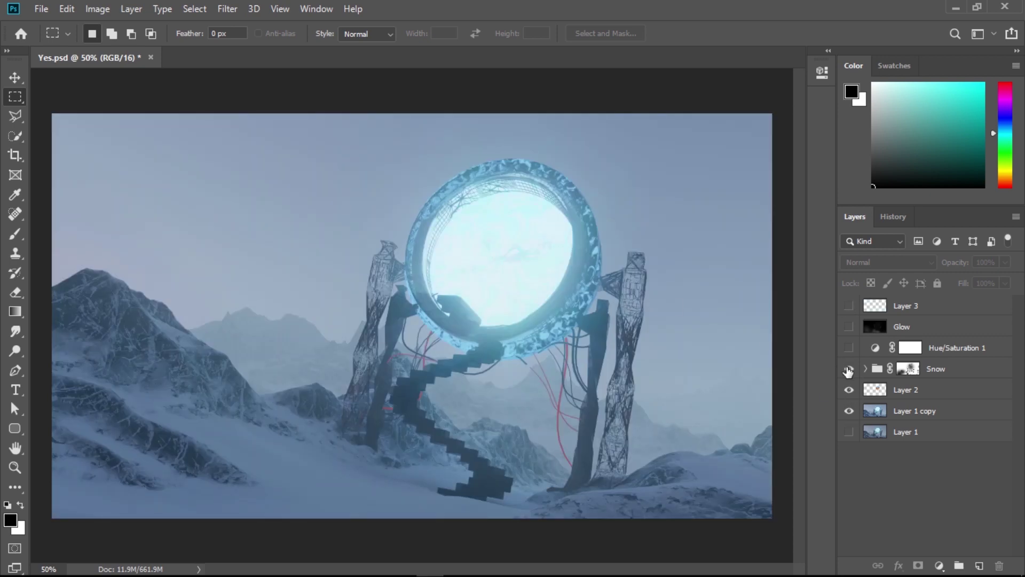
- Toggle the visibility of the Snow group and the Glow layer to compare their effects on the portal image
{"action": "left_click", "coordinate": [849, 369]}
{"action": "left_click", "coordinate": [849, 369]}
{"action": "left_click", "coordinate": [849, 327]}
{"action": "left_click", "coordinate": [849, 327]}
{"action": "left_click", "coordinate": [849, 326]}
{"action": "left_click", "coordinate": [850, 369]}
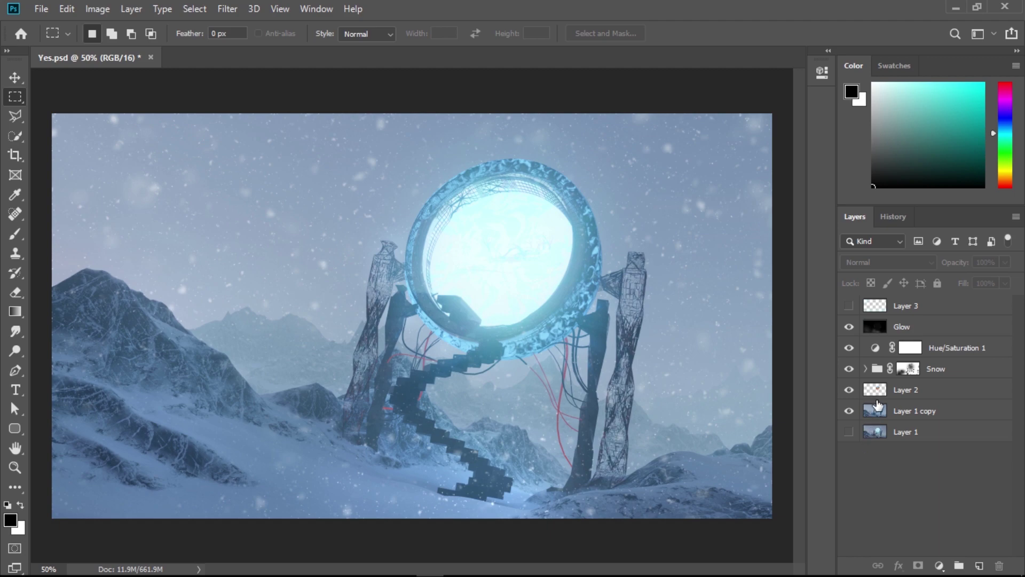
- Toggle Layer 3 on and off, view it in isolation, and isolate the Glow layer for inspection
{"action": "left_click", "coordinate": [849, 306]}
{"action": "left_click", "coordinate": [849, 306]}
{"action": "left_click", "coordinate": [849, 306]}
{"action": "left_click", "coordinate": [849, 306], "text": "alt"}
{"action": "left_click", "coordinate": [849, 306], "text": "alt"}
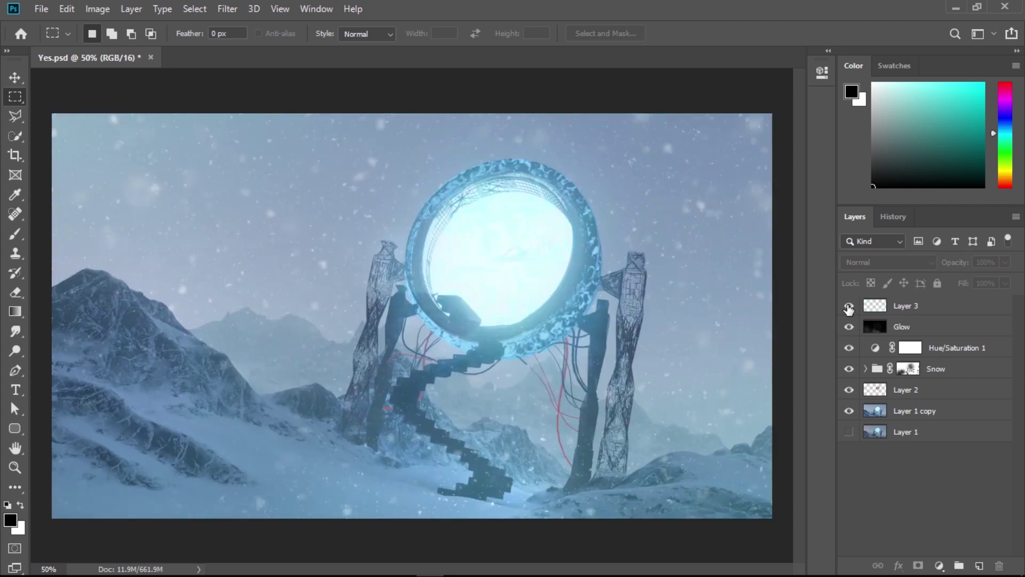
{"action": "left_click", "coordinate": [849, 327], "text": "alt"}
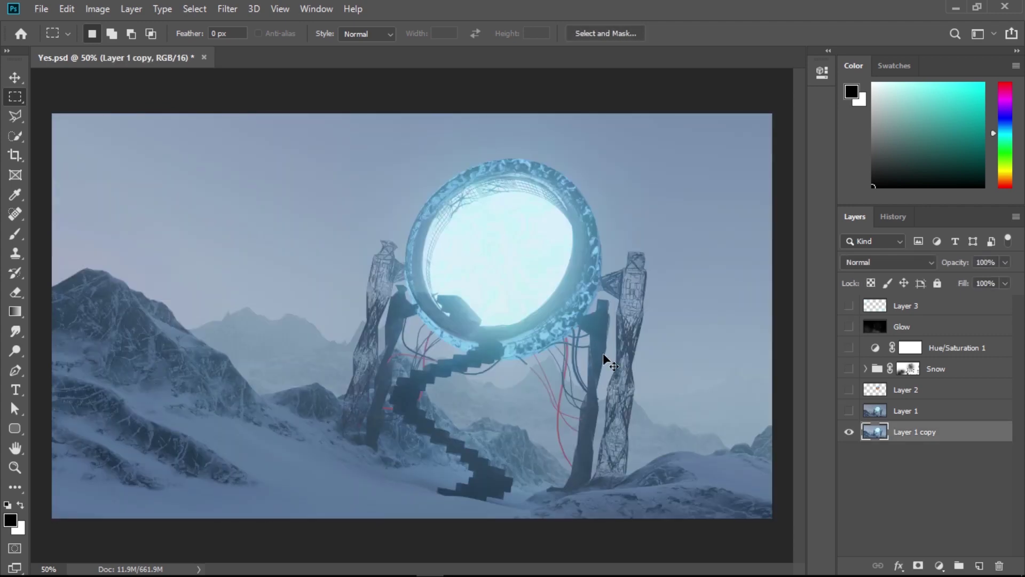
- Paste the desert photo above Layer 1 copy and move it over the portal's glowing opening
{"action": "key", "text": "ctrl+v"}
{"action": "left_click", "coordinate": [15, 78]}
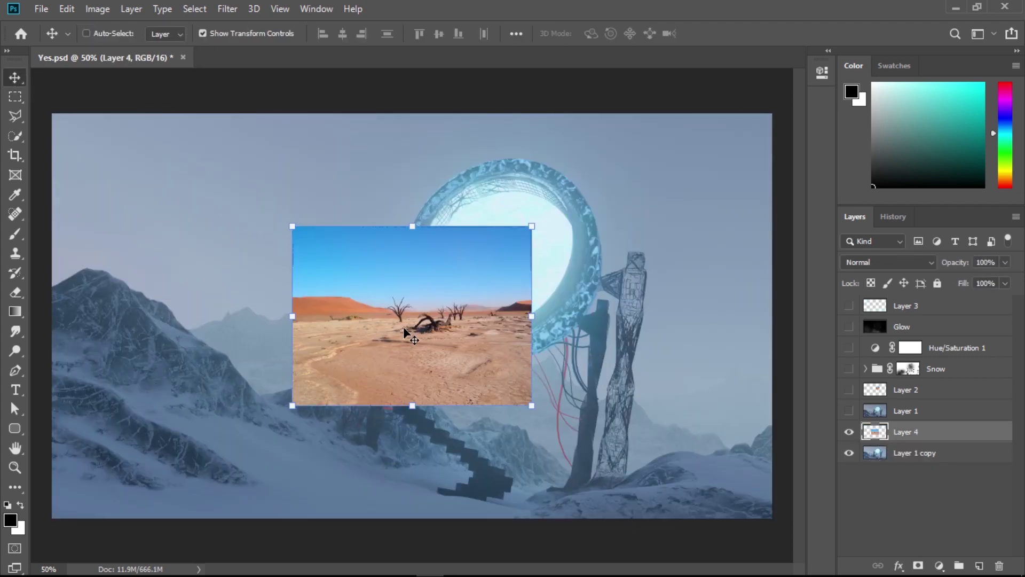
{"action": "left_click_drag", "start_coordinate": [405, 331], "coordinate": [510, 267]}
- Set the desert photo layer's blend mode to Soft Light and its opacity to 50%
{"action": "left_click", "coordinate": [886, 262]}
{"action": "left_click", "coordinate": [870, 413]}
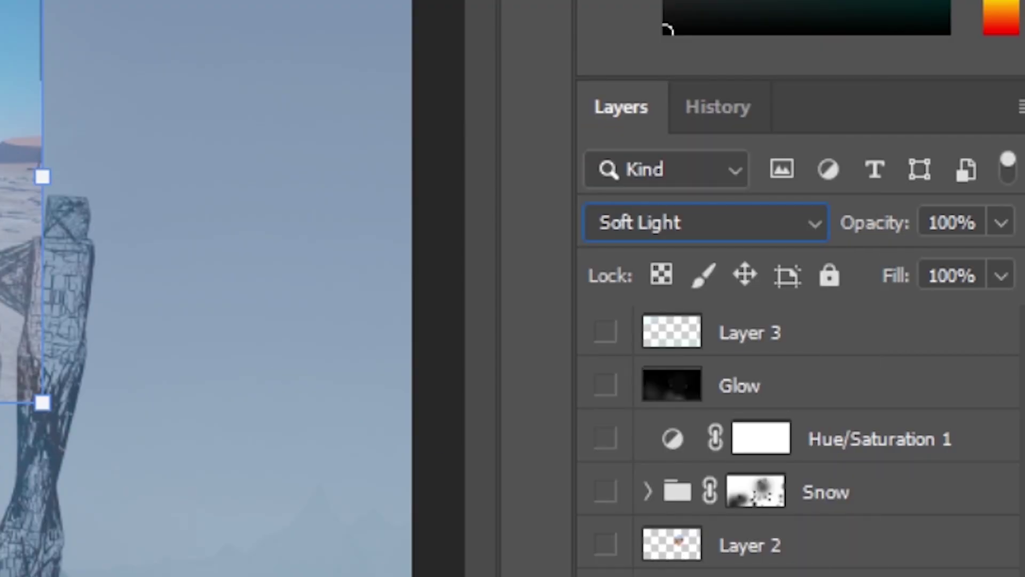
{"action": "left_click", "coordinate": [1001, 223]}
{"action": "left_click_drag", "start_coordinate": [1000, 264], "coordinate": [916, 266]}
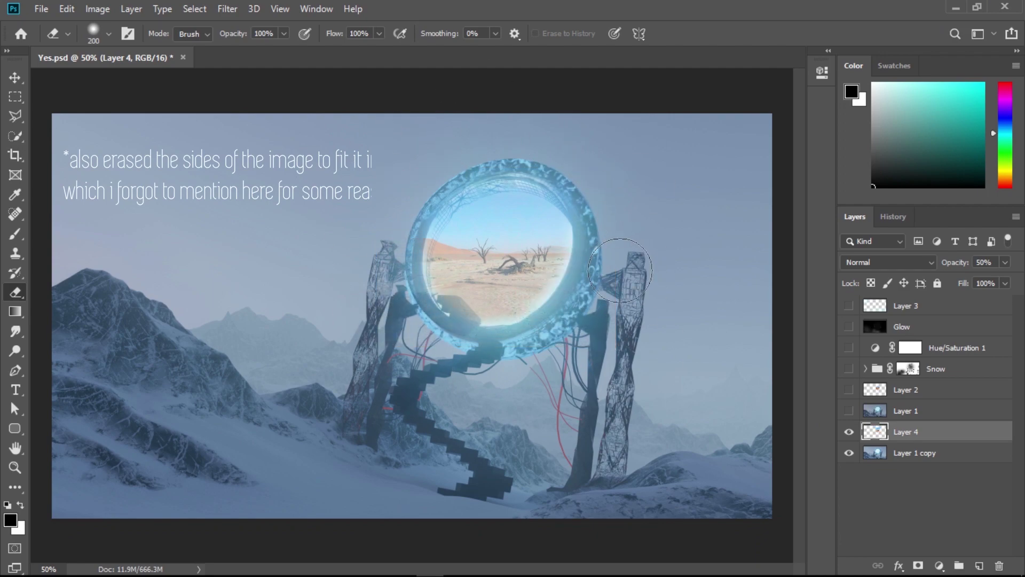
- Switch Layer 4 from Normal to Soft Light blending and add a Hue/Saturation adjustment layer above it
{"action": "left_click", "coordinate": [887, 262]}
{"action": "left_click", "coordinate": [859, 396]}
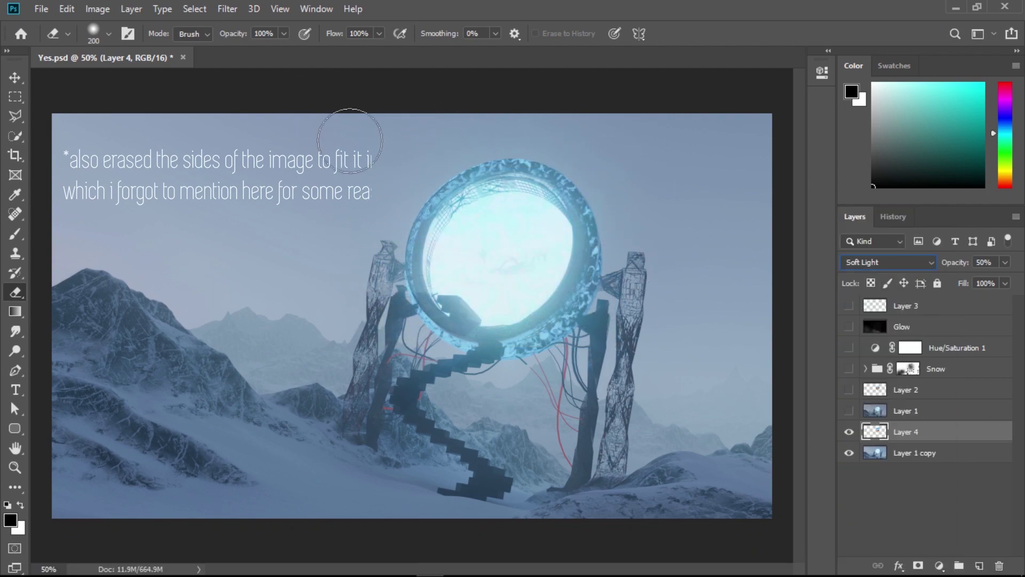
{"action": "left_click", "coordinate": [940, 565]}
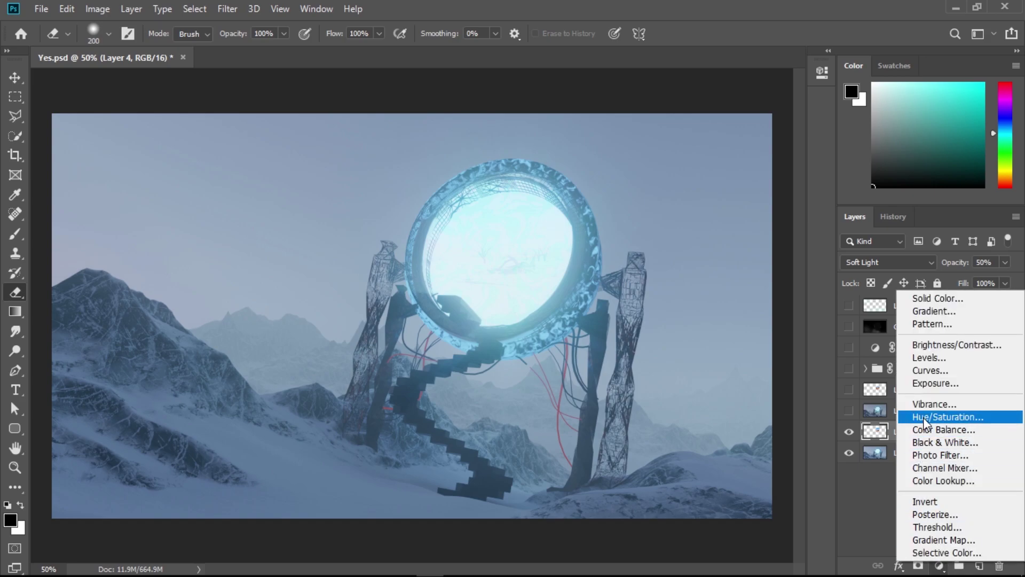
{"action": "left_click", "coordinate": [948, 416]}
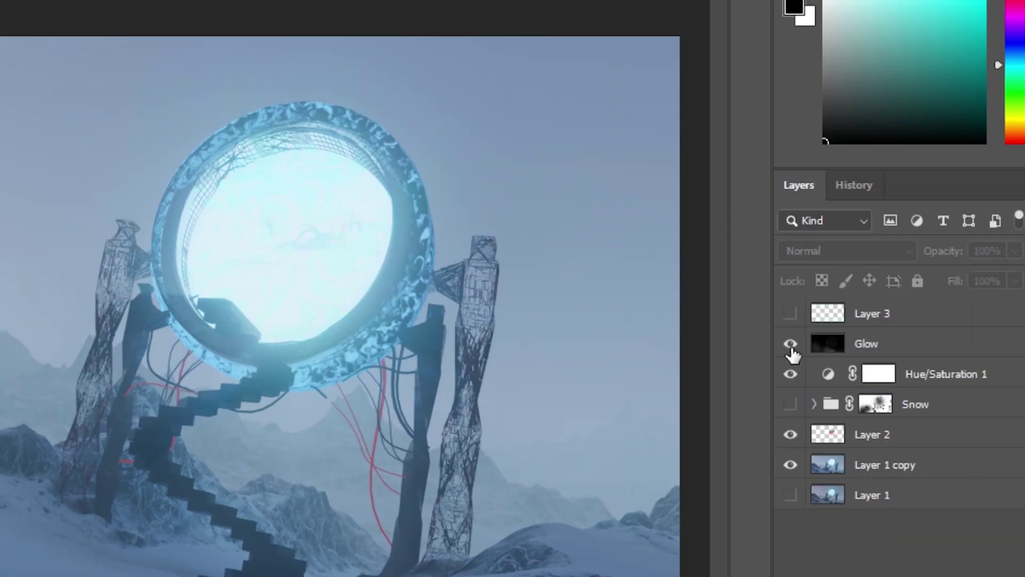
- Hide the Glow layer and create a new layer named GLOOW in Color Dodge mode, filled with the neutral black color
{"action": "left_click", "coordinate": [790, 344]}
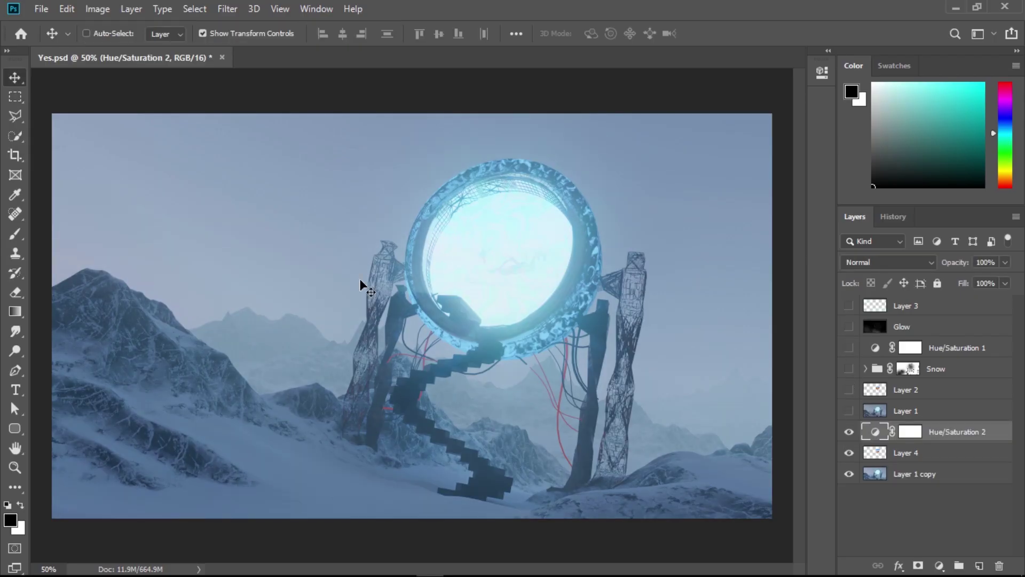
{"action": "key", "text": "ctrl+shift+n"}
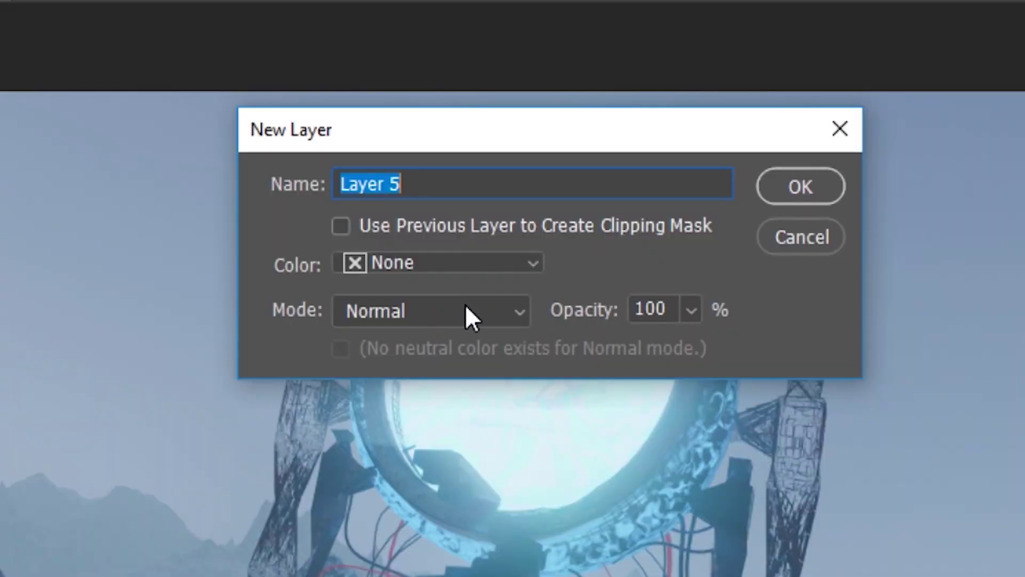
{"action": "left_click", "coordinate": [466, 305]}
{"action": "left_click", "coordinate": [435, 469]}
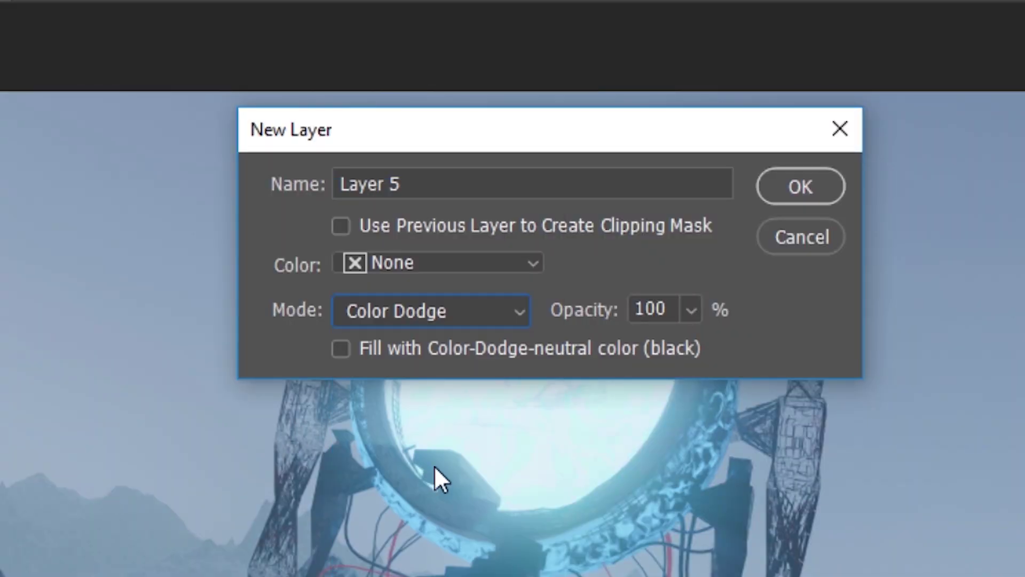
{"action": "left_click", "coordinate": [340, 349]}
{"action": "left_click", "coordinate": [436, 183]}
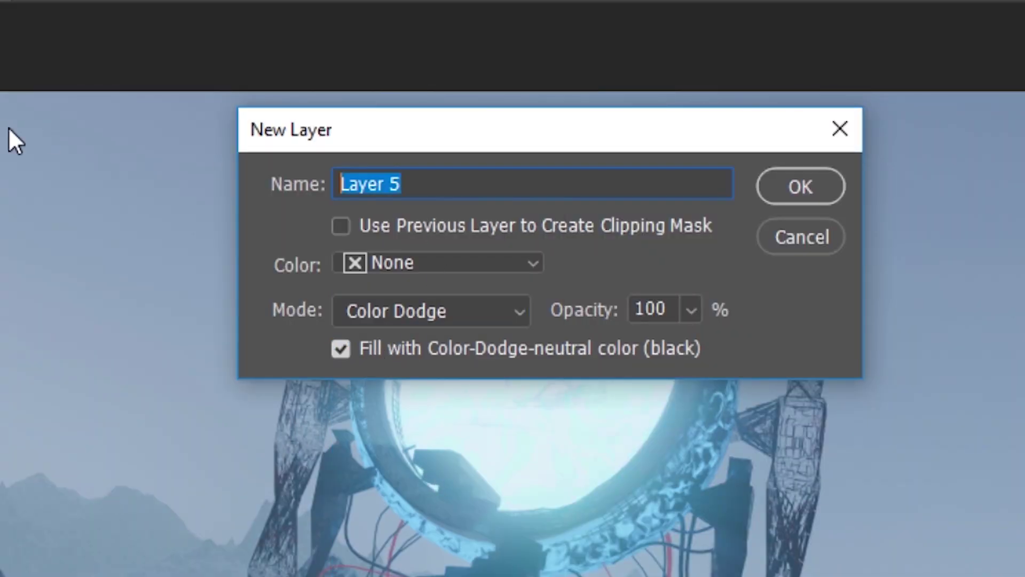
{"action": "type", "text": "GLOOW"}
{"action": "key", "text": "Return"}
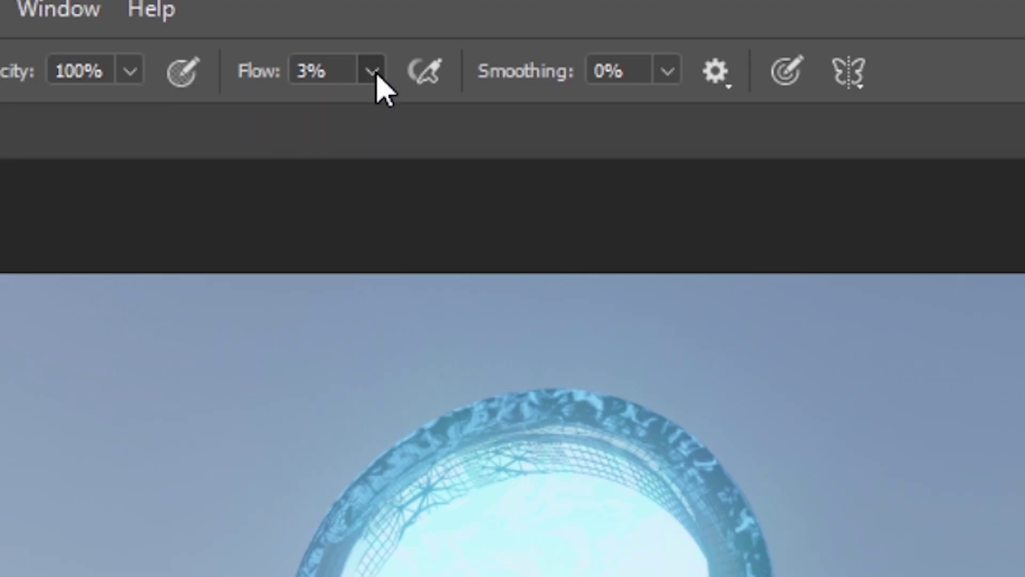
- Set the brush flow to 2% and paint soft white glow on the GLOOW layer across the snowy foreground around the staircase
{"action": "left_click", "coordinate": [376, 71]}
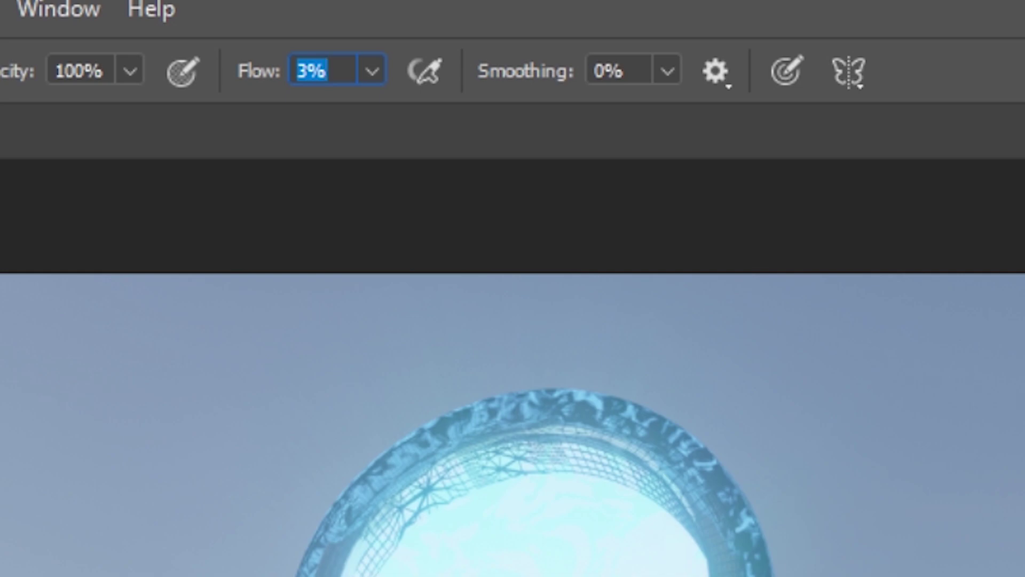
{"action": "type", "text": "2"}
{"action": "key", "text": "Return"}
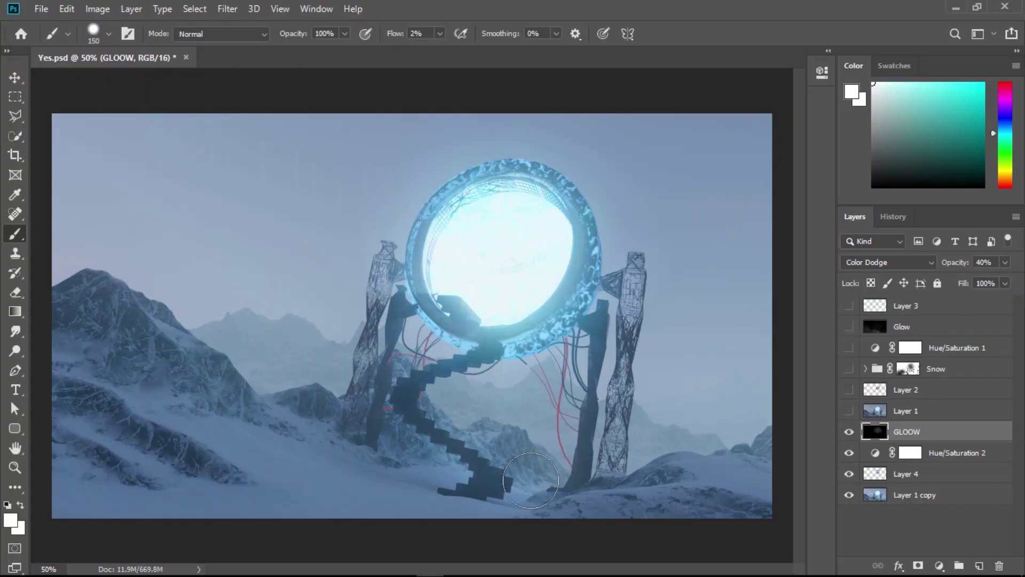
{"action": "mouse_move", "coordinate": [531, 479]}
{"action": "left_mouse_down"}
{"action": "mouse_move", "coordinate": [470, 475]}
{"action": "mouse_move", "coordinate": [305, 385]}
{"action": "left_mouse_up"}
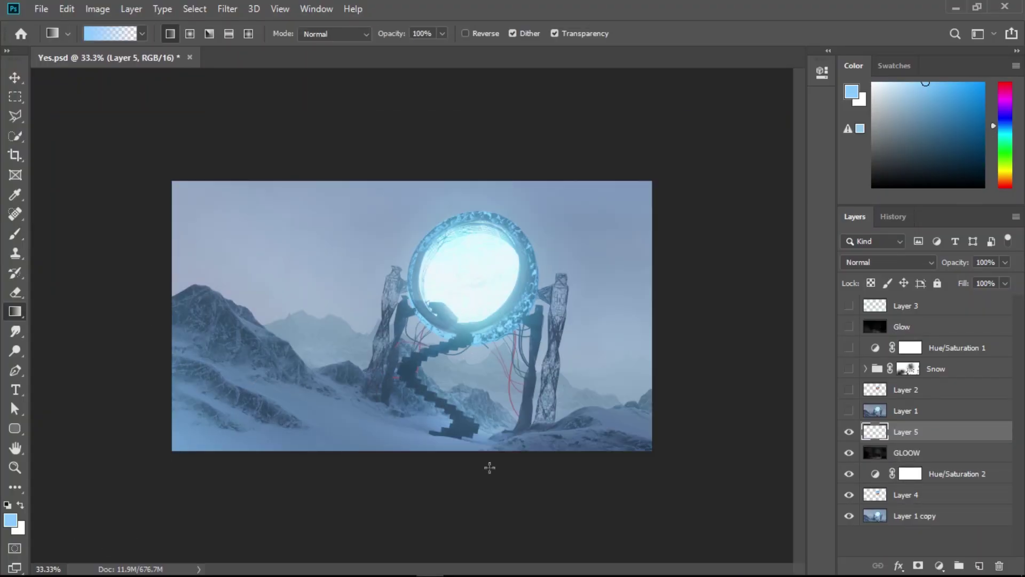
- Draw a light-blue-to-transparent linear gradient beside the image's right edge on Layer 5 and set the layer's blend mode to Soft Light
{"action": "left_click_drag", "start_coordinate": [686, 199], "coordinate": [715, 505]}
{"action": "left_click", "coordinate": [921, 261]}
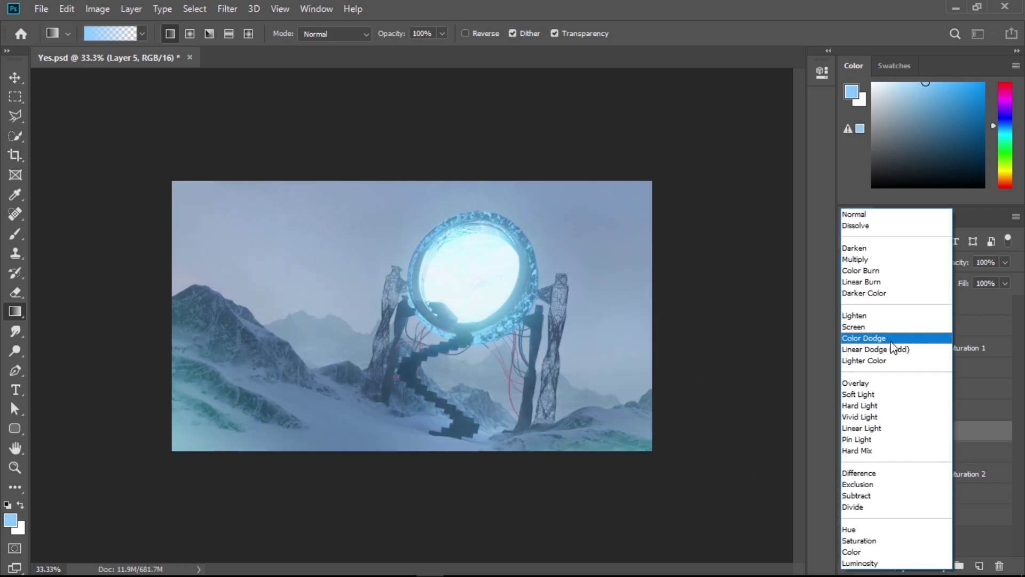
{"action": "left_click", "coordinate": [870, 393]}
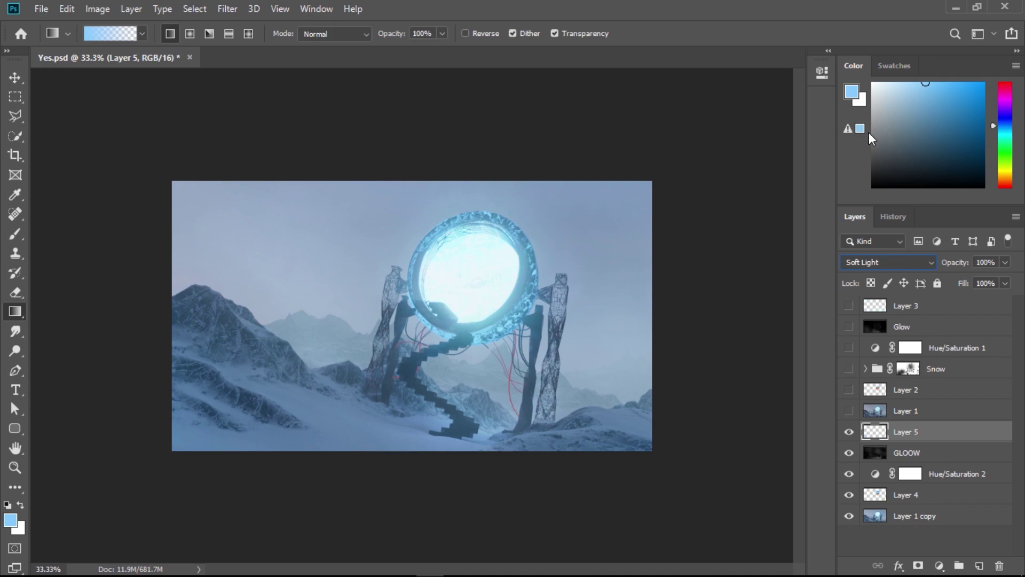
- On a new layer above Layer 5, darken the sky's upper-right corner with the gray transparent gradient preset and open the layer's blend mode choices
{"action": "left_click", "coordinate": [979, 566]}
{"action": "left_click", "coordinate": [109, 113]}
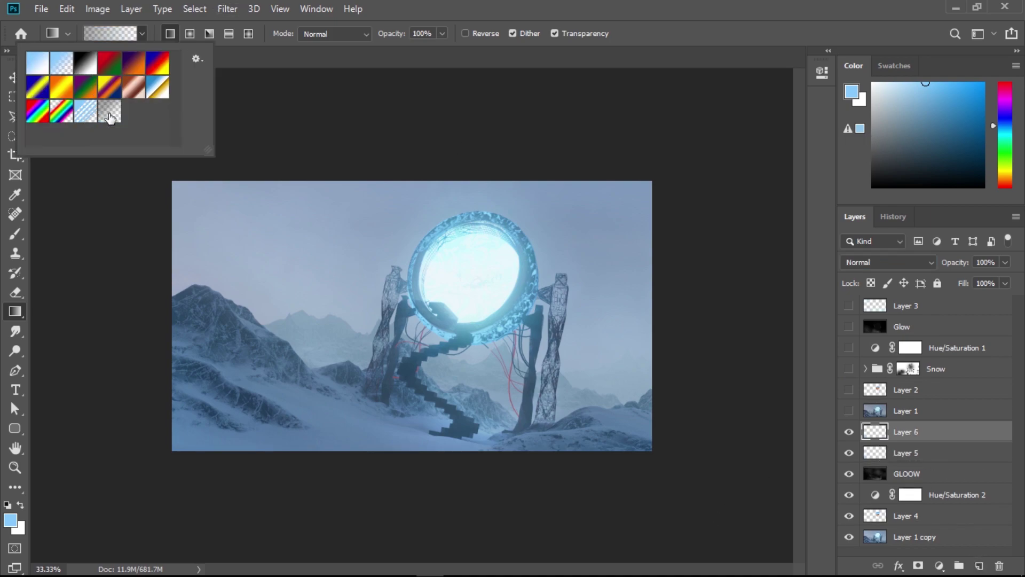
{"action": "left_click", "coordinate": [519, 161]}
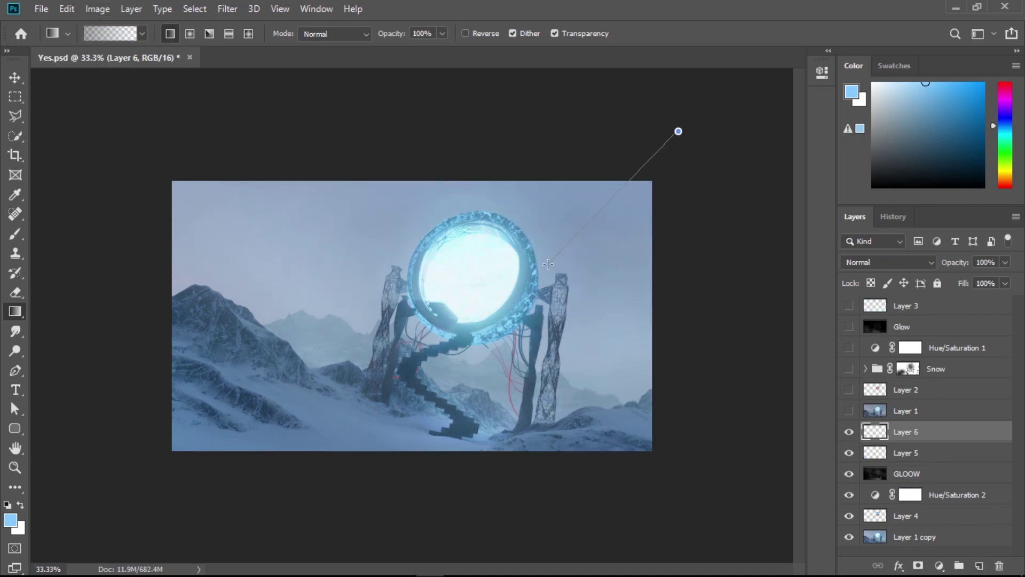
{"action": "left_click_drag", "start_coordinate": [769, 70], "coordinate": [550, 262]}
{"action": "key", "text": "ctrl+z"}
{"action": "left_click_drag", "start_coordinate": [699, 74], "coordinate": [583, 238]}
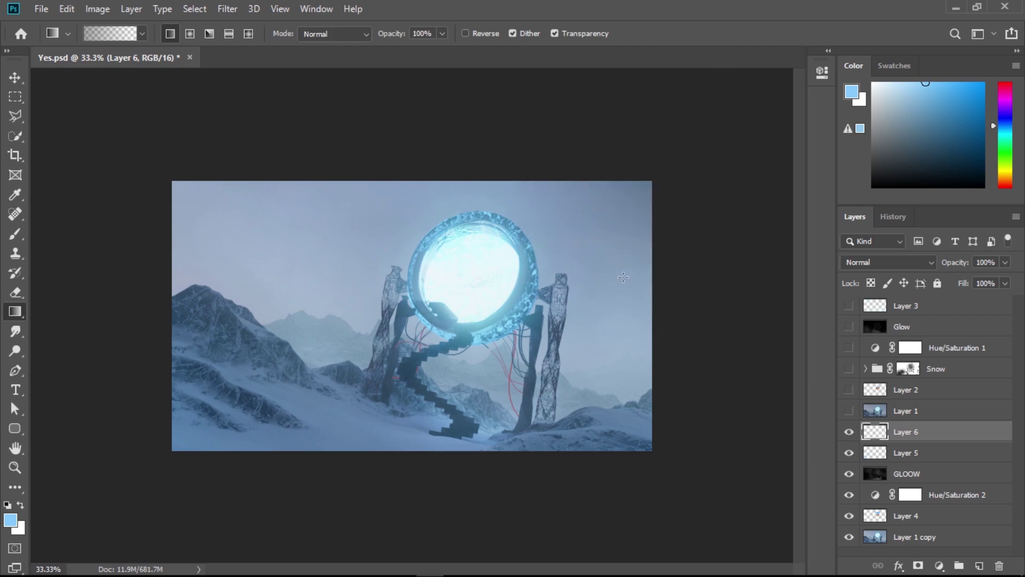
{"action": "key", "text": "ctrl+z"}
{"action": "left_click", "coordinate": [916, 262]}
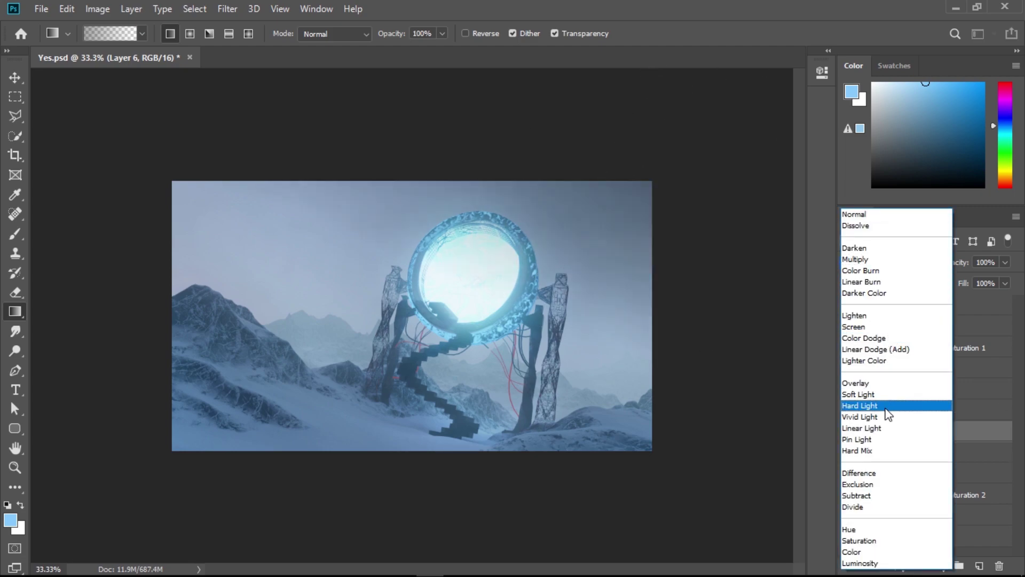